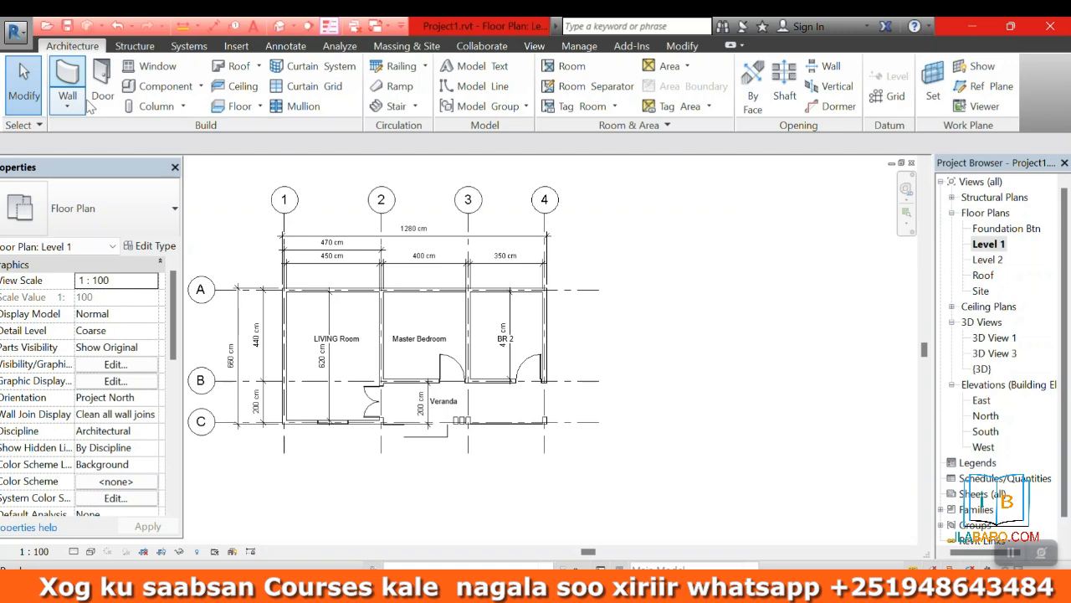
- Draw a My Lshape - 20cm wall about 164 cm long at the veranda's grid 4 end, from the corner column to the bedroom wall
key(w)
key(a)
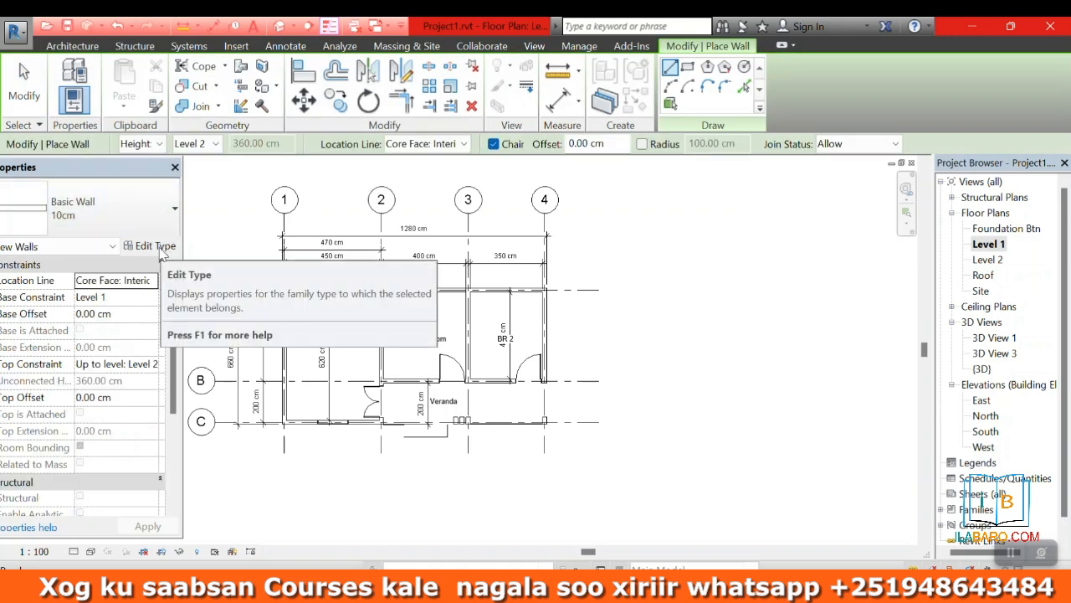
click(141, 206)
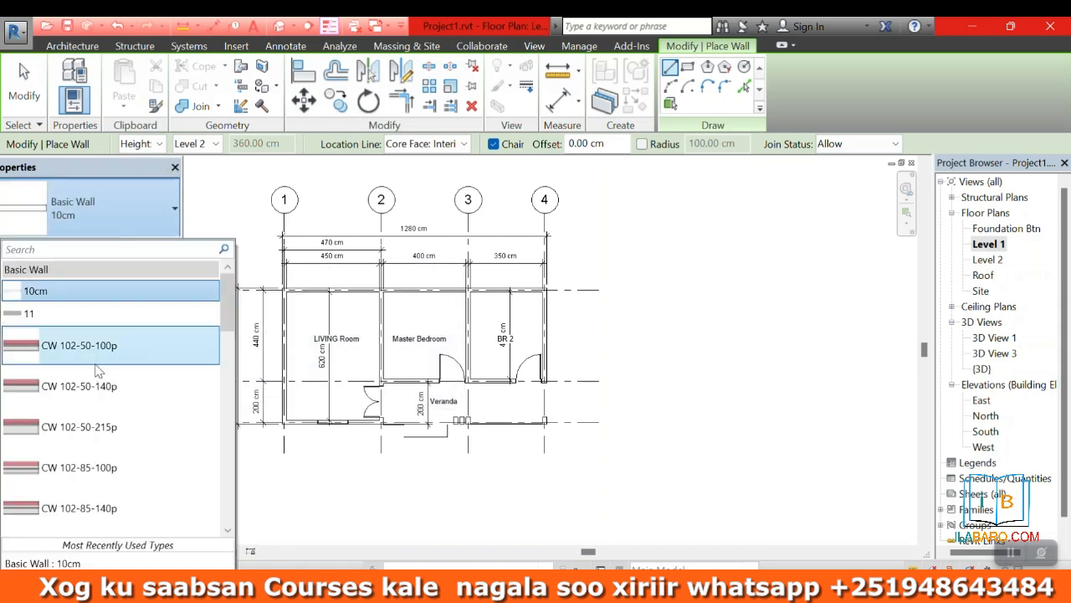
scroll(95, 382, down, 5)
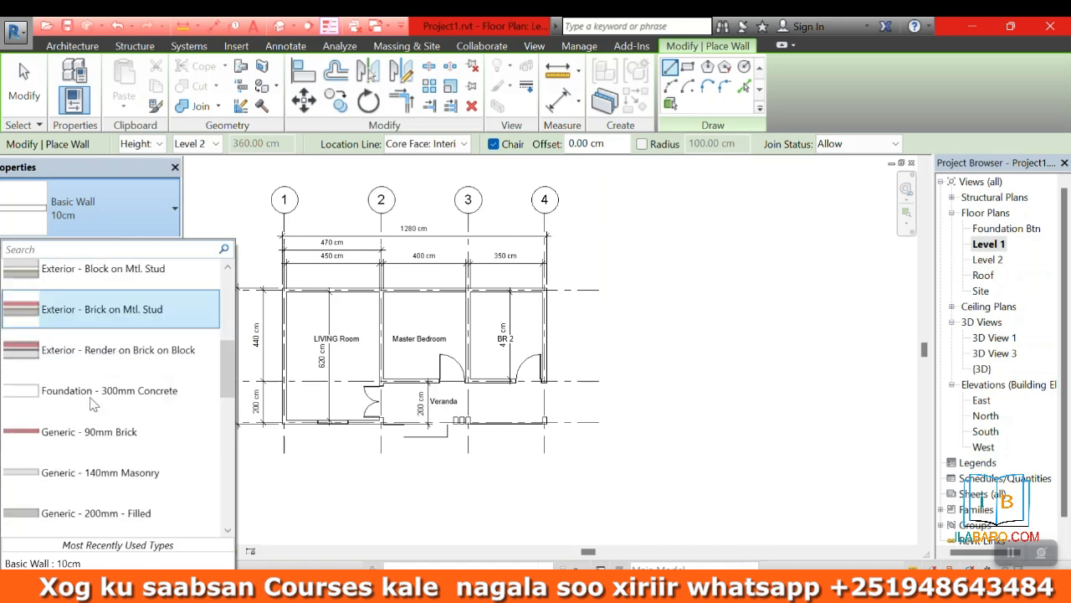
scroll(95, 382, down, 5)
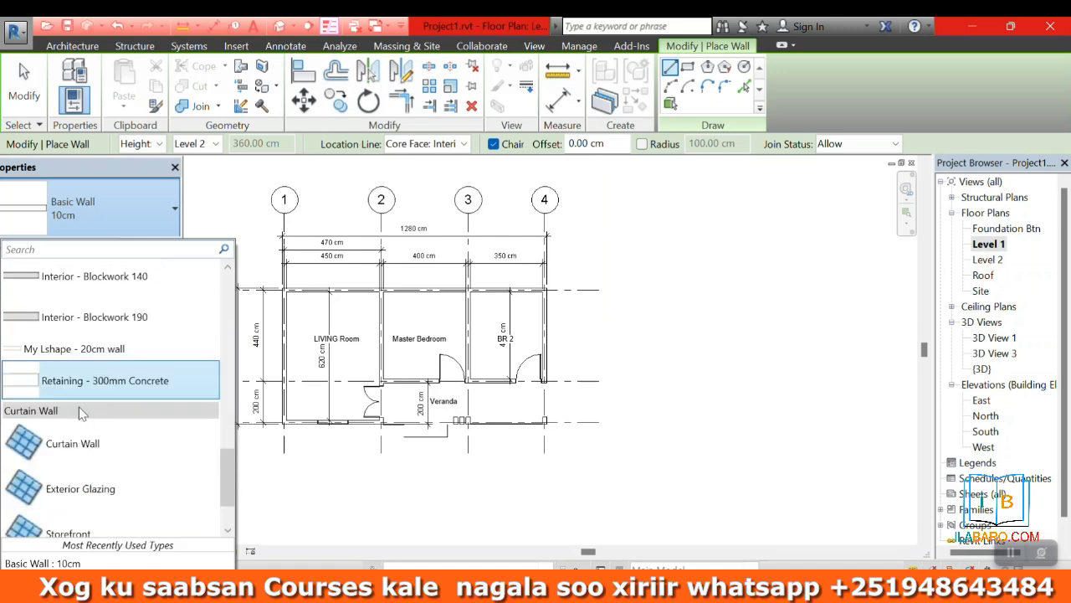
click(55, 350)
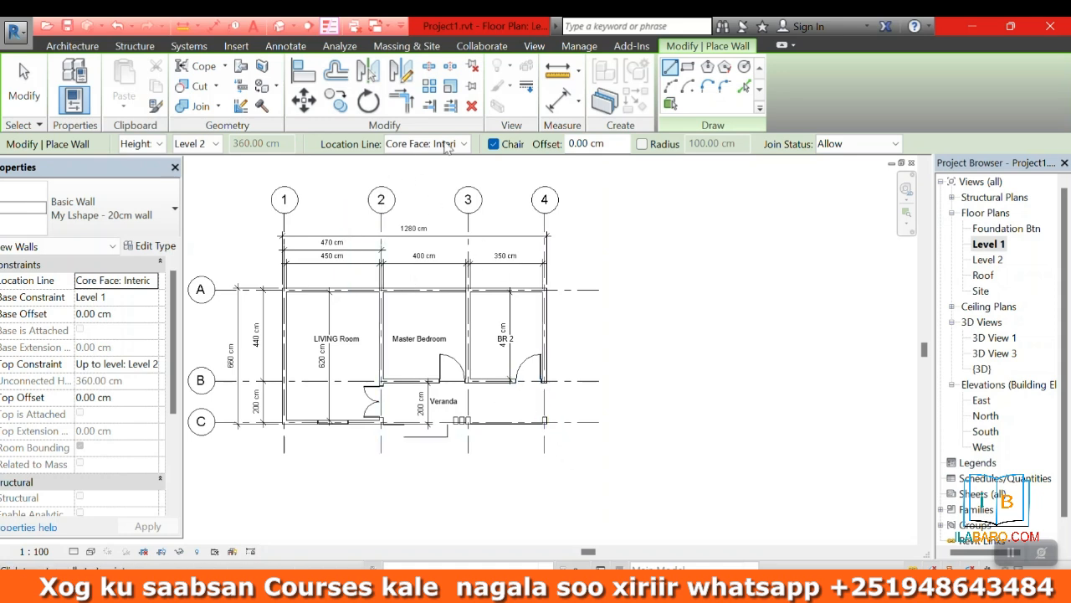
scroll(540, 383, up, 5)
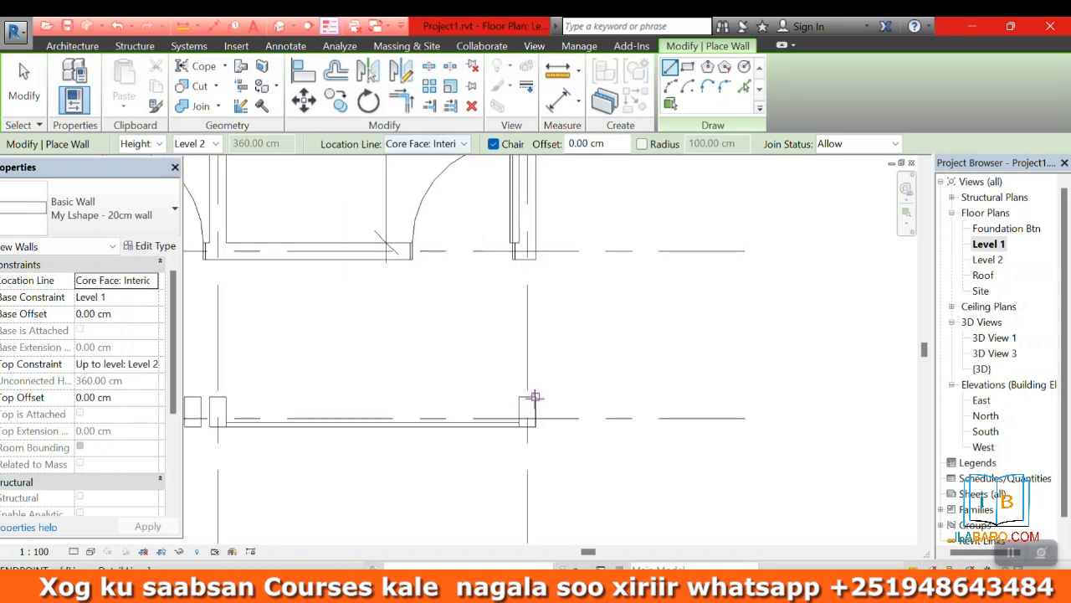
click(536, 395)
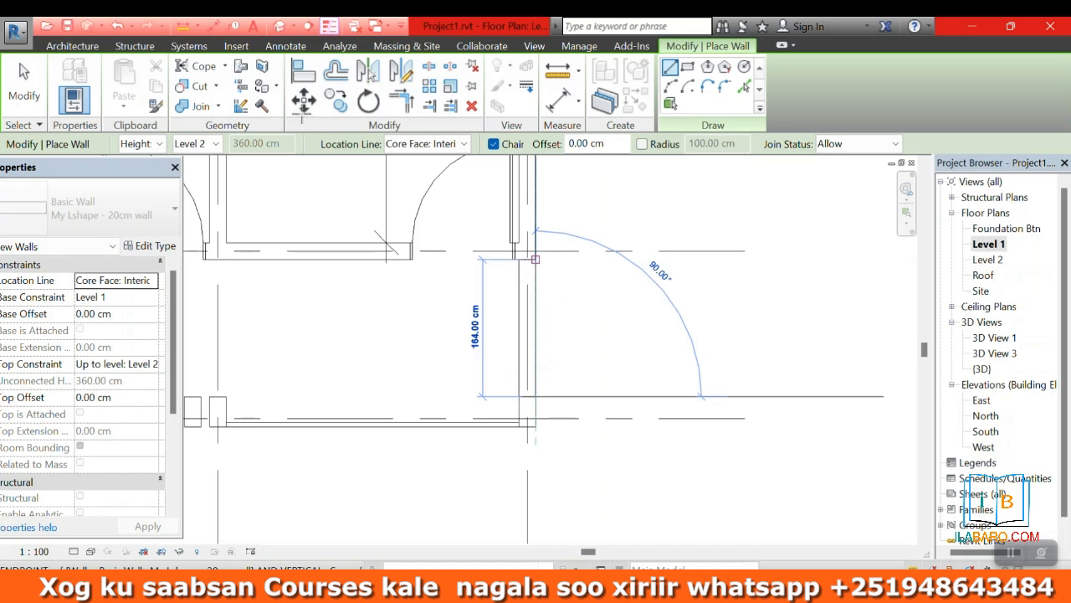
- Examine the new veranda end wall and the yellow columns under the roof in the 3D view and the South elevation
click(282, 26)
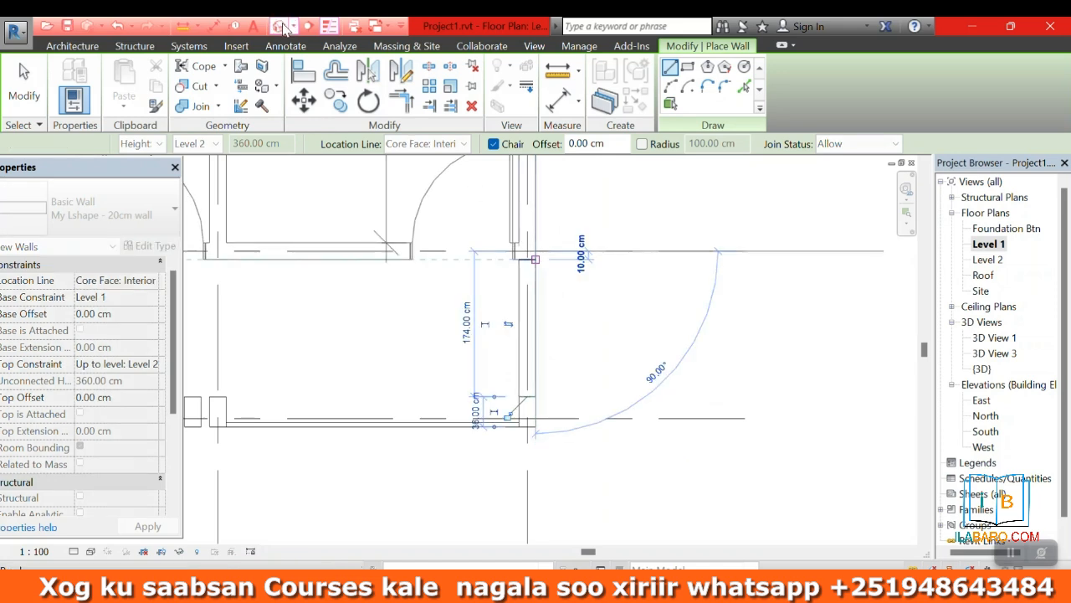
scroll(591, 372, up, 4)
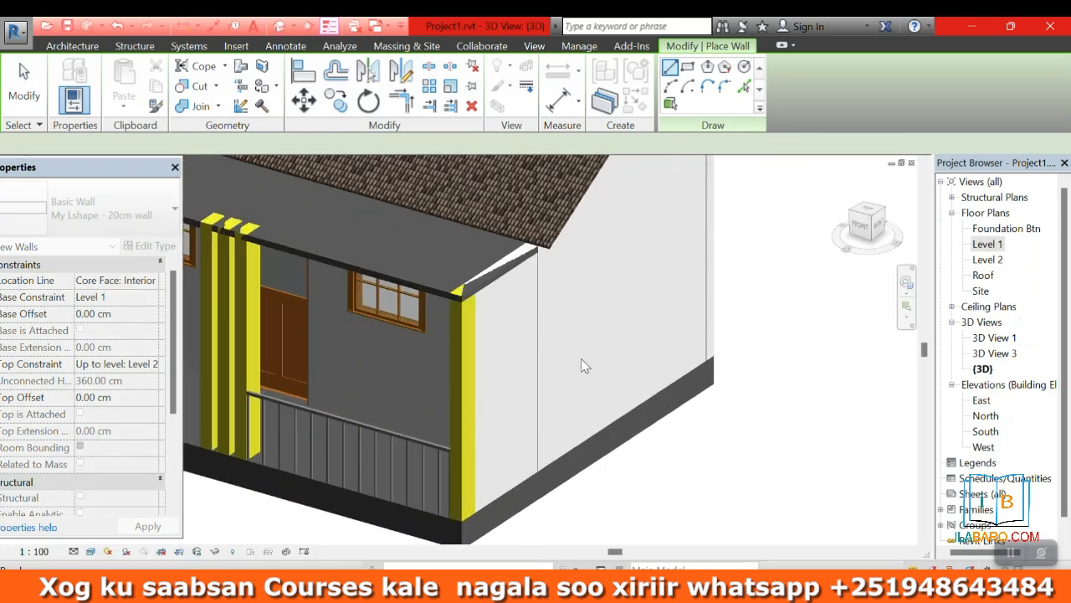
scroll(481, 286, down, 3)
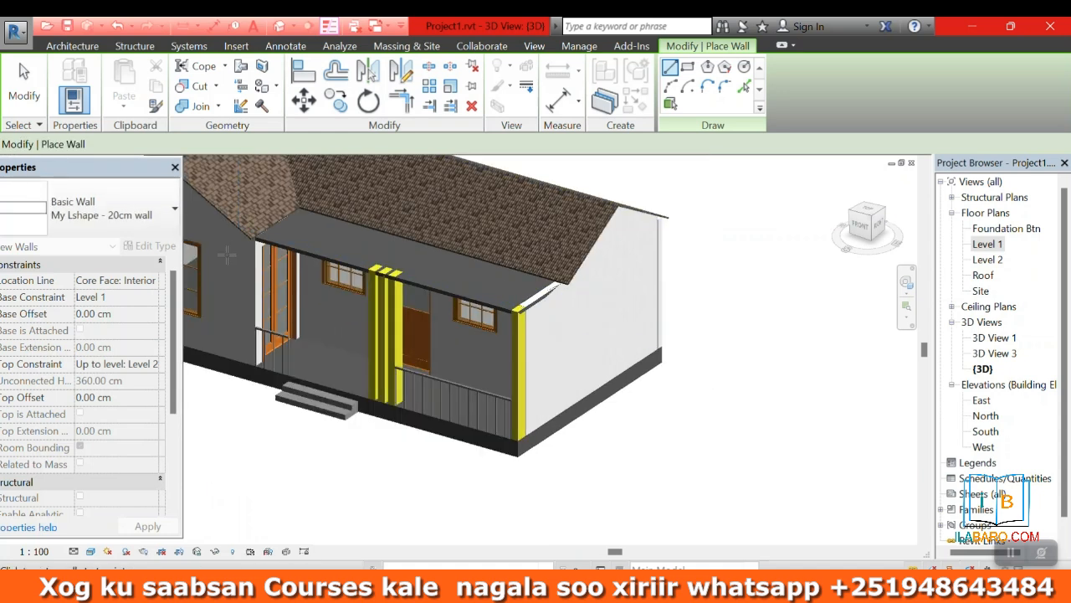
scroll(479, 287, up, 4)
double_click(986, 430)
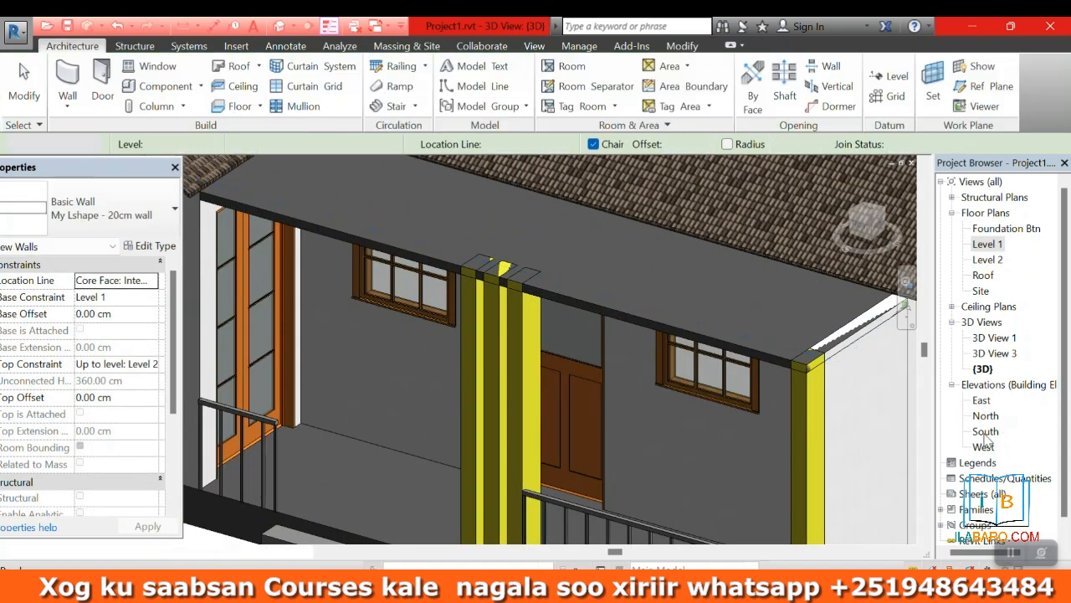
scroll(798, 292, up, 3)
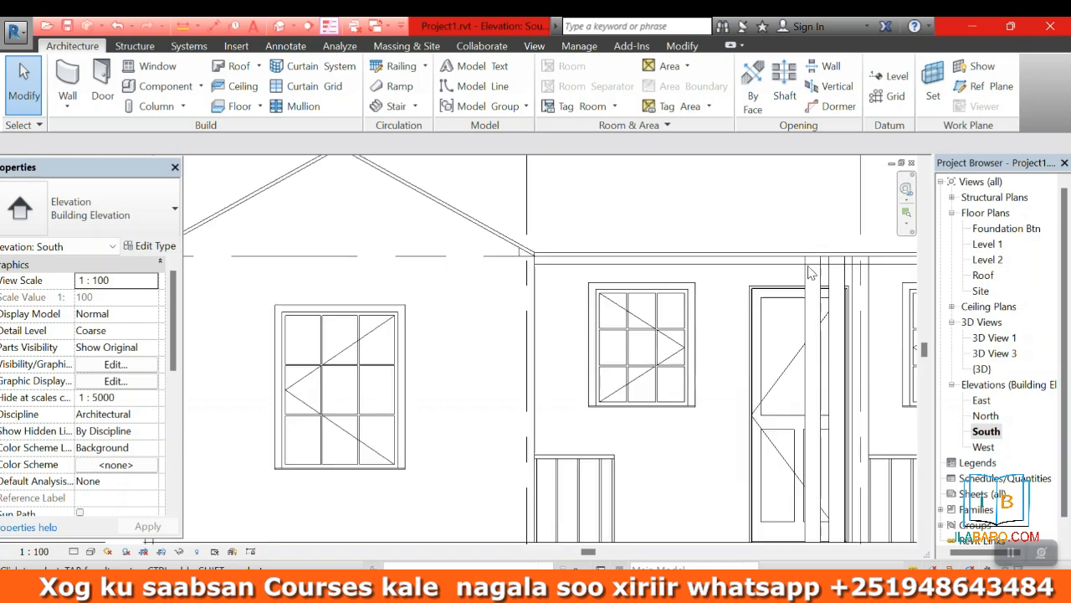
click(808, 266)
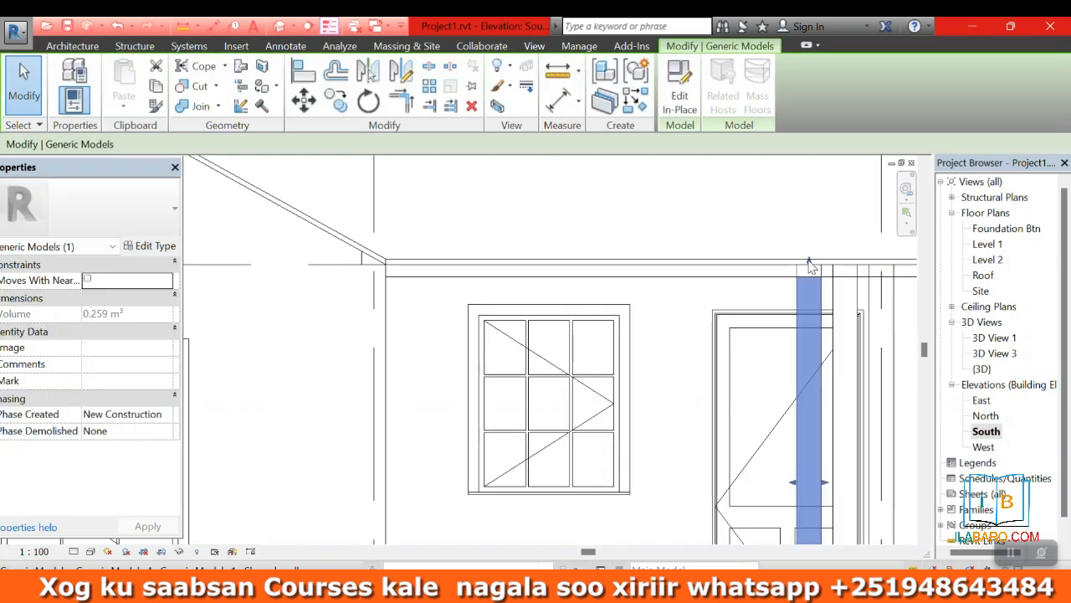
click(789, 208)
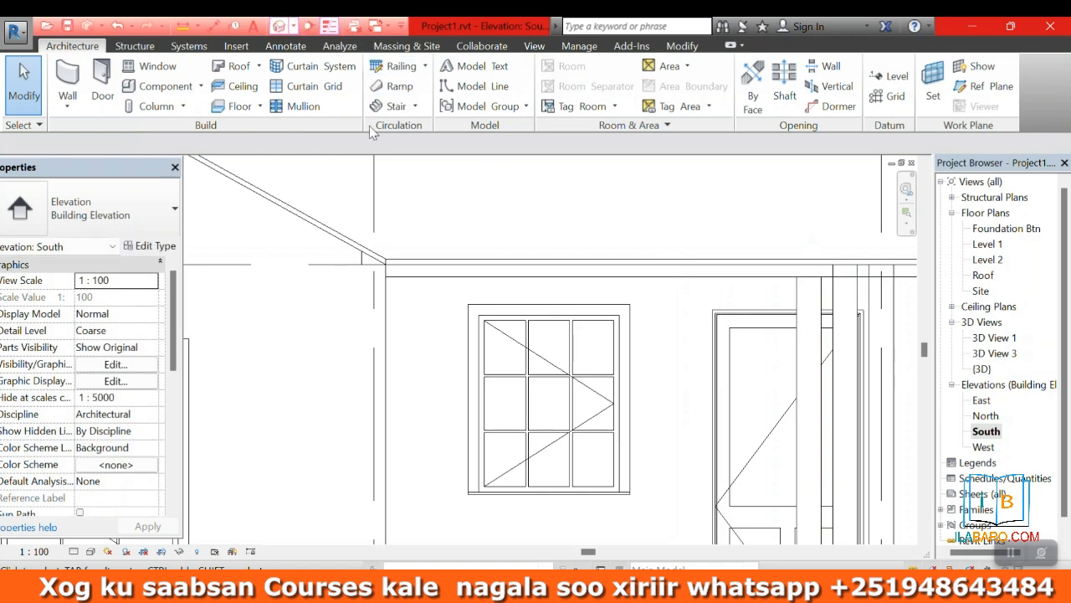
scroll(390, 285, down, 4)
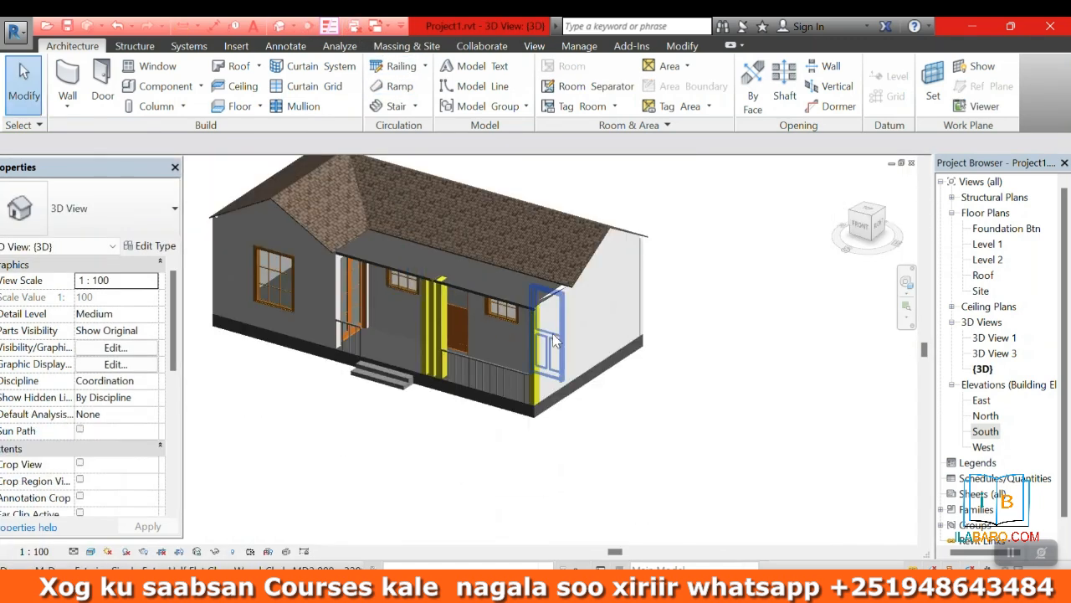
scroll(553, 341, up, 3)
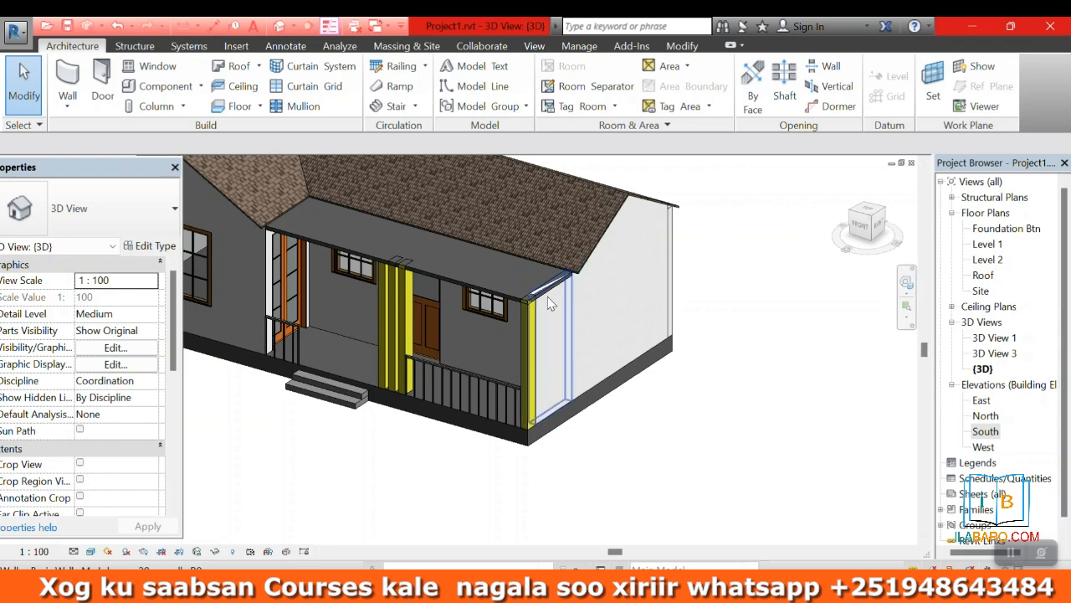
scroll(725, 360, down, 3)
shift+middle_drag(725, 359, 553, 410)
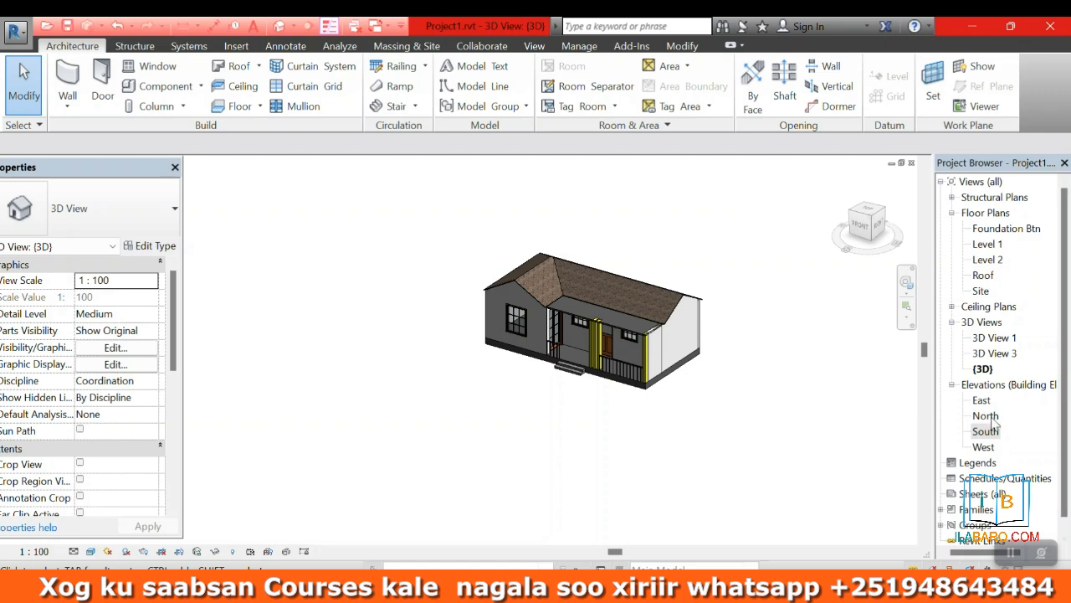
- Open the East elevation and start editing the profile of the new veranda end wall
double_click(985, 452)
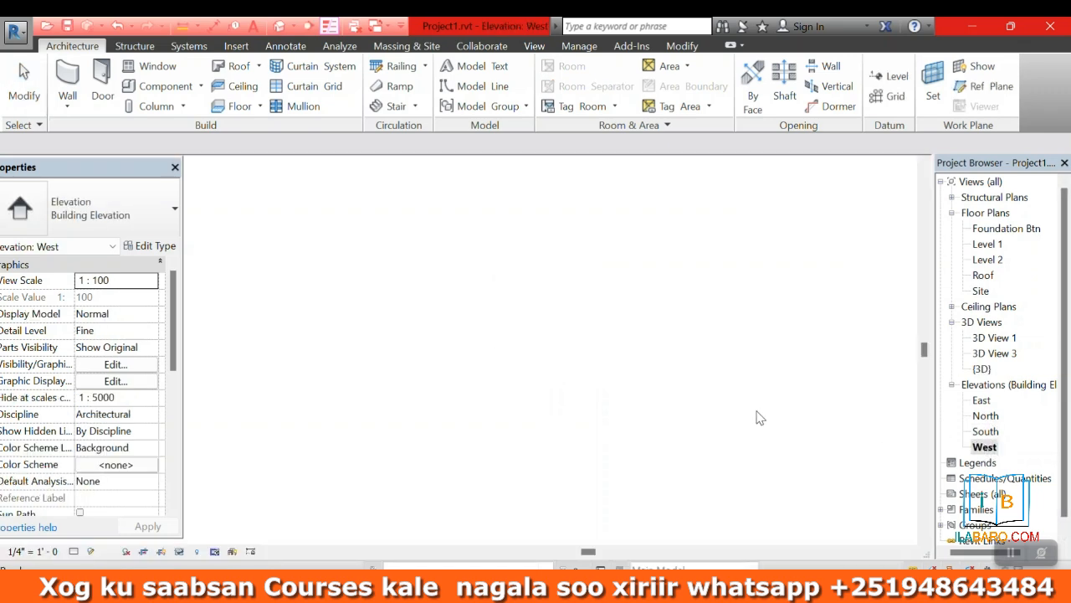
double_click(977, 400)
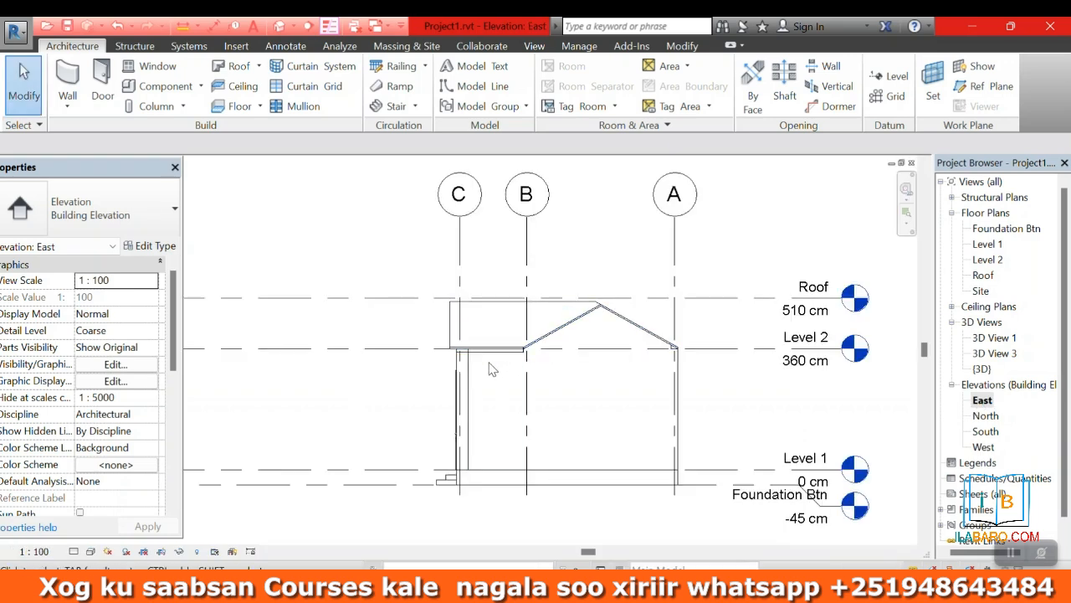
click(474, 390)
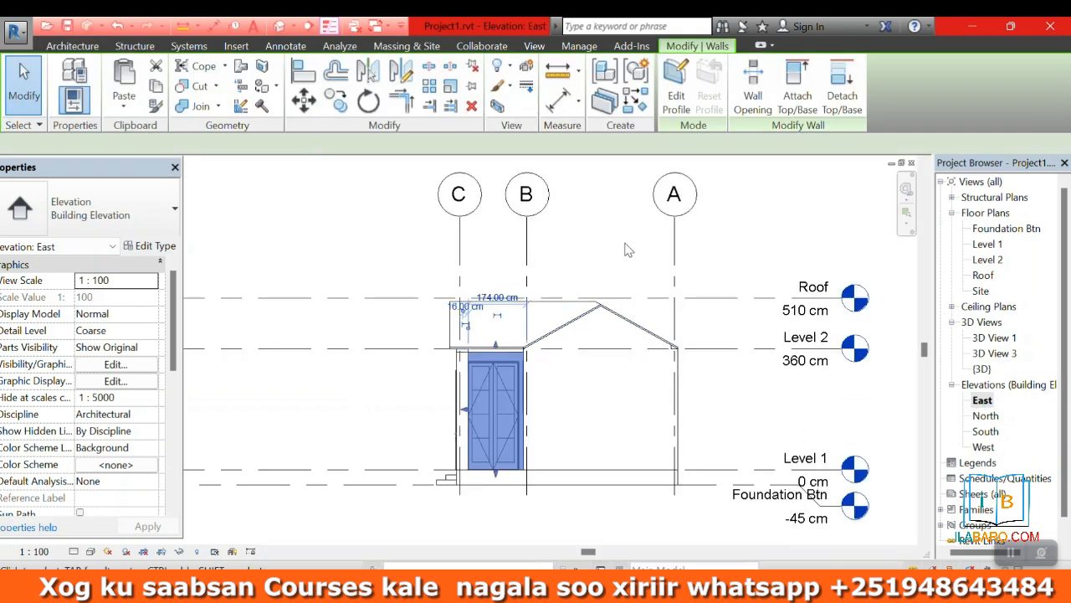
scroll(496, 445, up, 1)
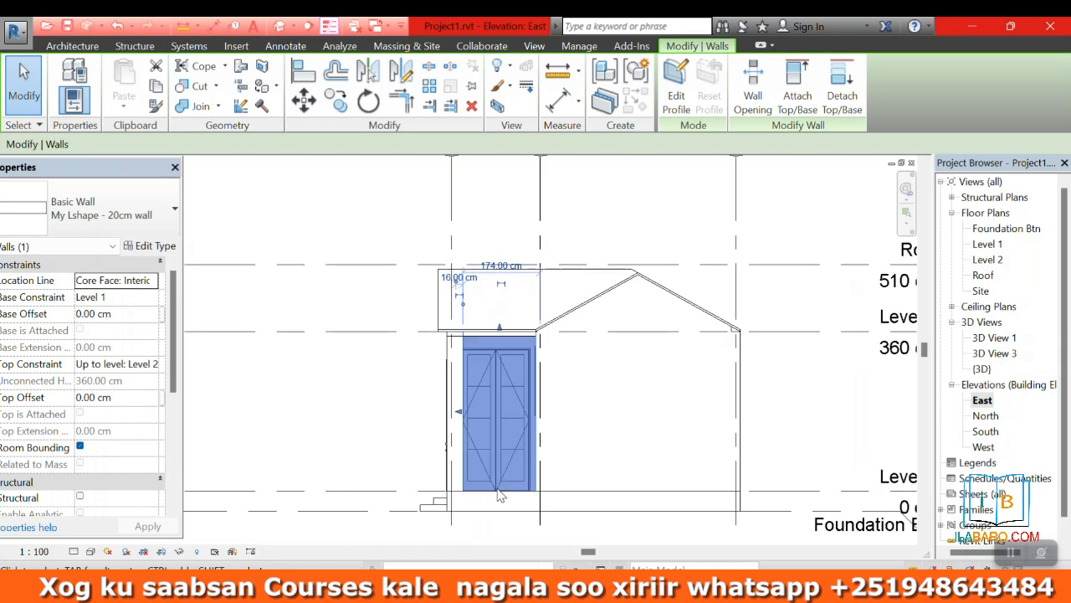
click(681, 85)
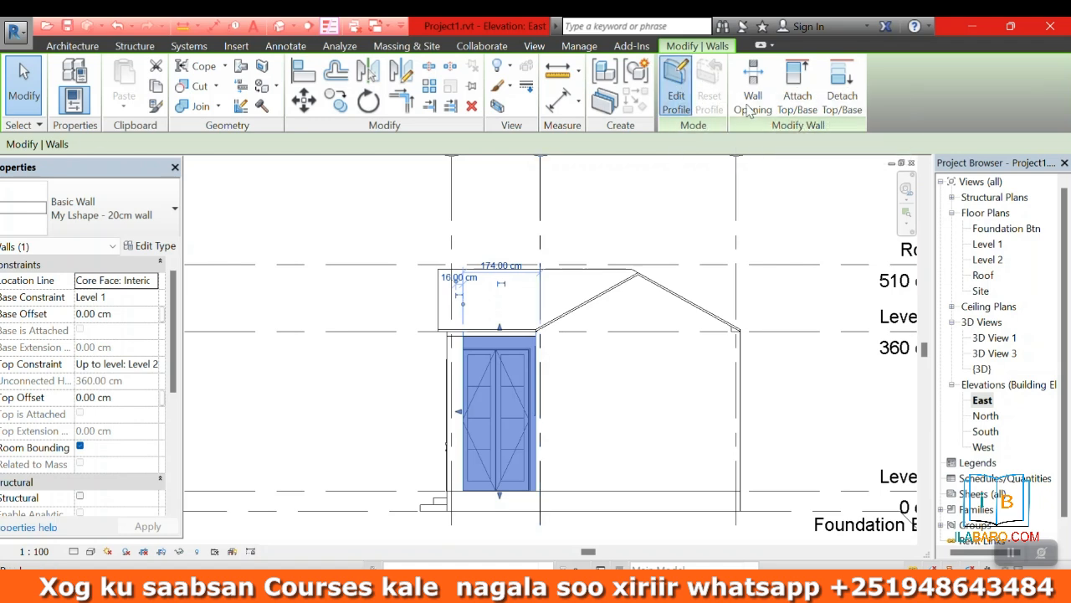
scroll(478, 413, up, 3)
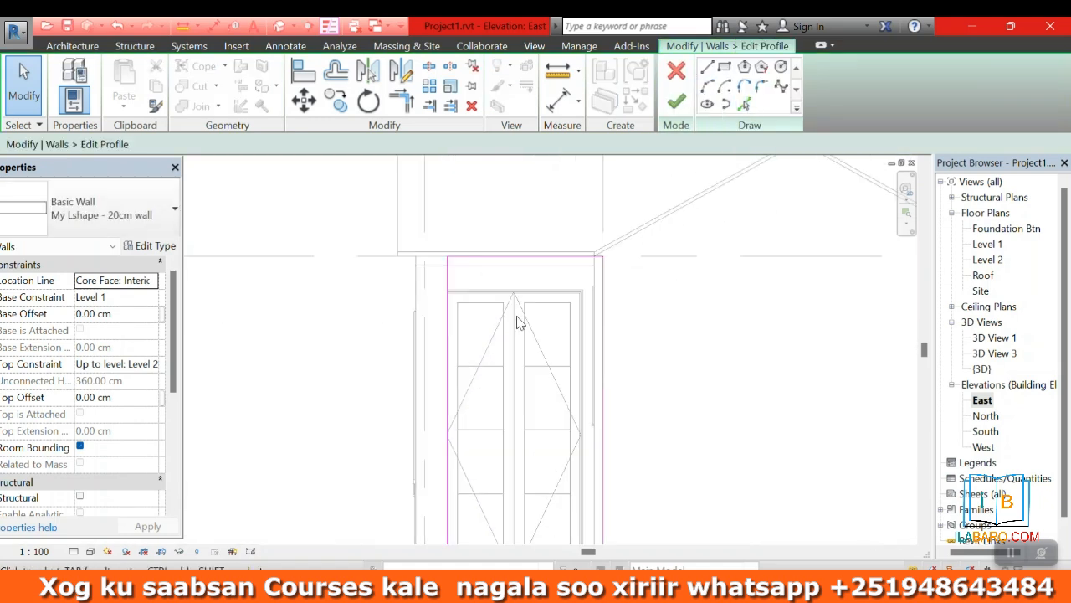
- Sketch a circle of about 50 cm radius across the upper edge of the wall profile
click(781, 66)
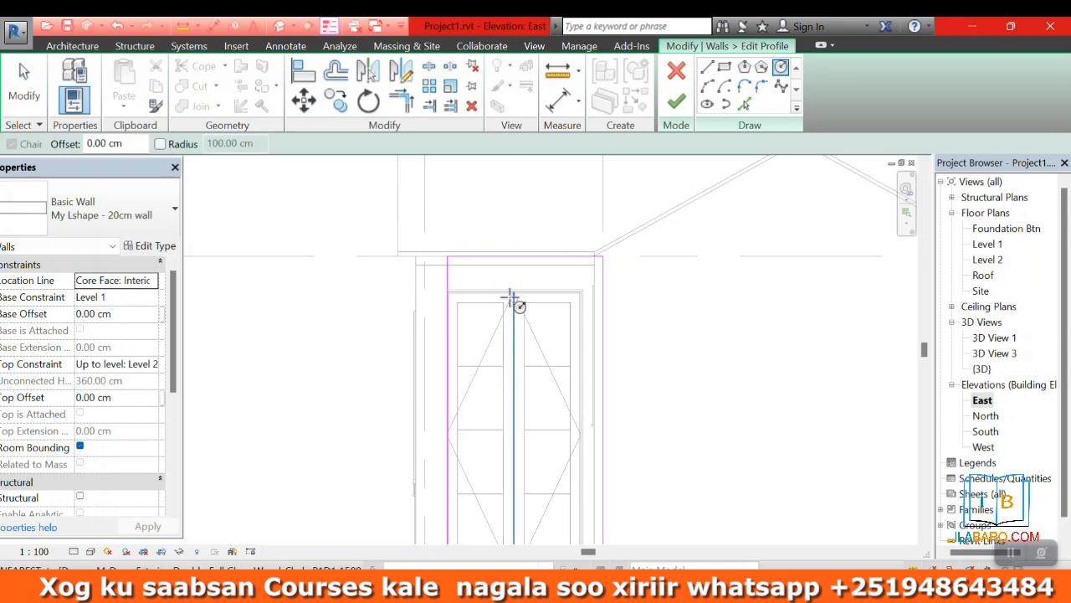
click(500, 279)
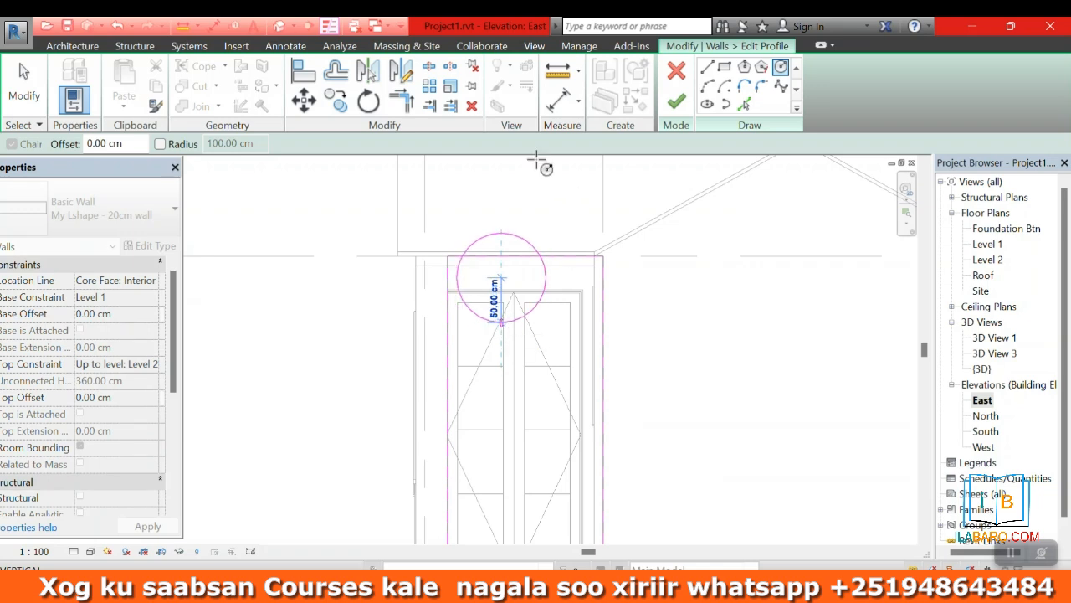
key(Escape)
key(Escape)
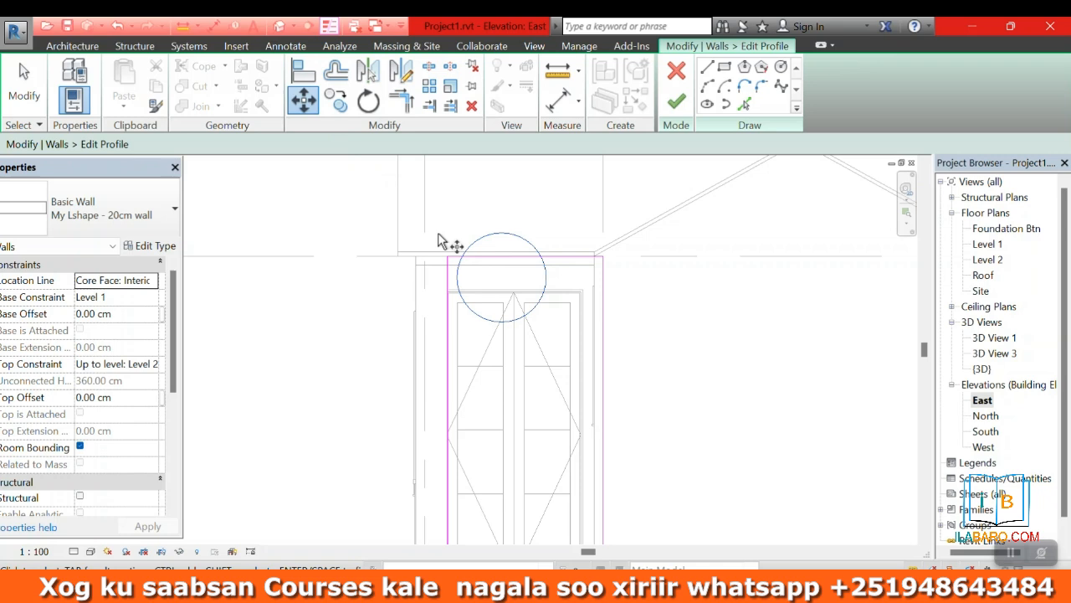
- Move the circle down inside the wall profile so its highest point meets the top centre of the double door behind
click(502, 236)
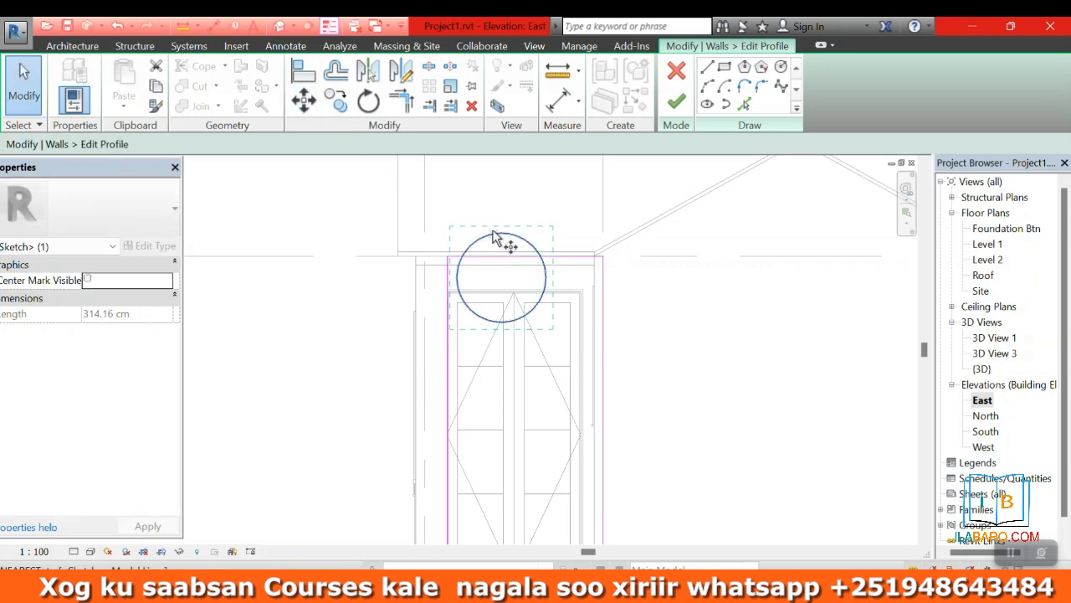
click(492, 234)
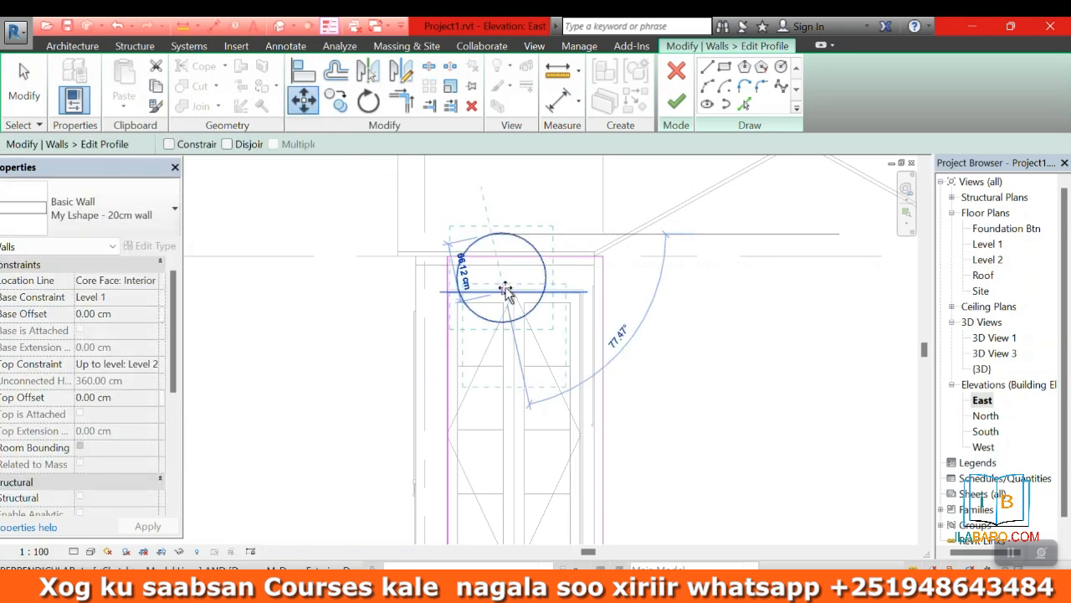
click(513, 290)
key(Escape)
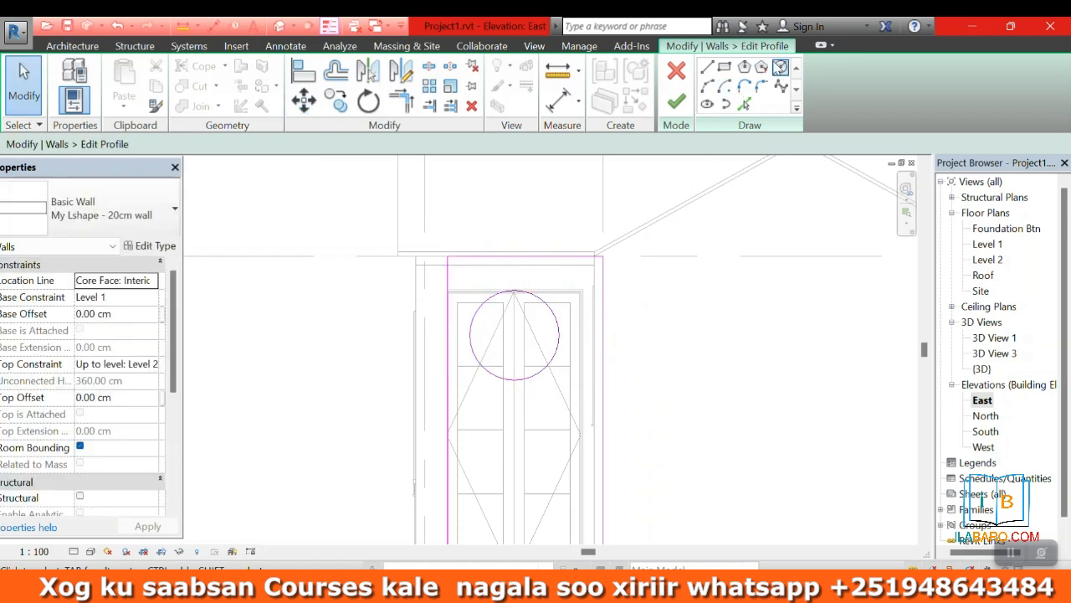
- Sketch a second circle of about 30 cm radius just below the large circle, over the right door leaf
click(780, 67)
click(543, 403)
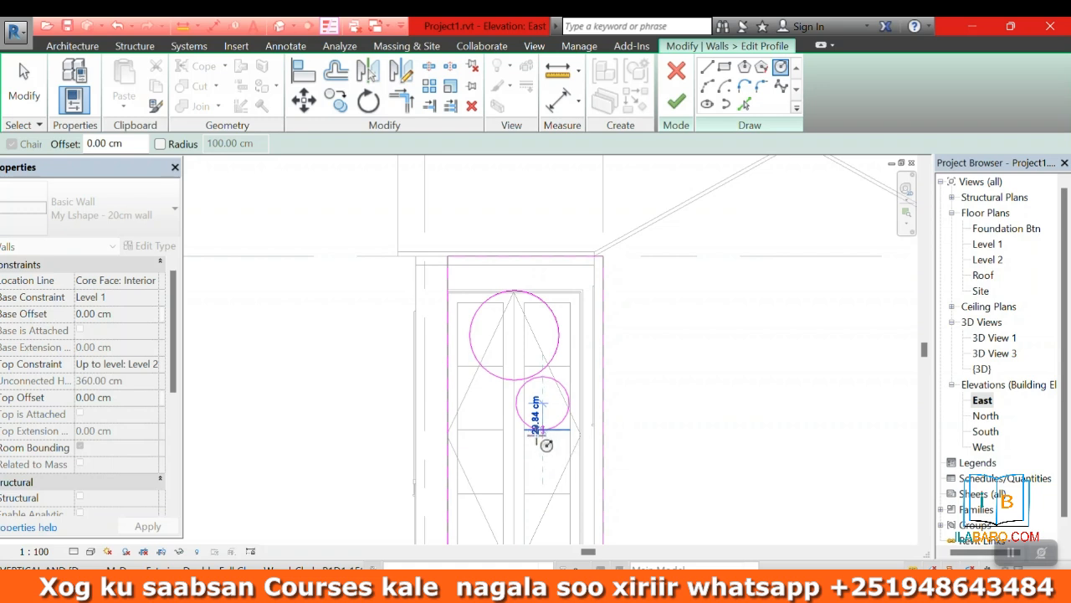
click(541, 430)
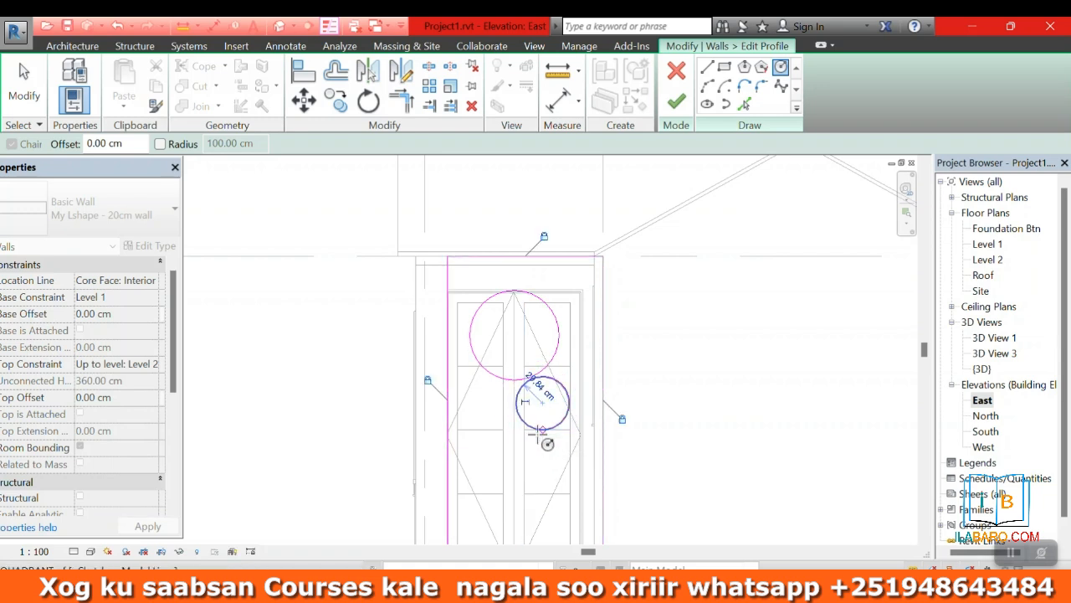
key(Escape)
- Move the small circle about 22 cm down and slightly to the right, away from the large circle
scroll(543, 397, up, 2)
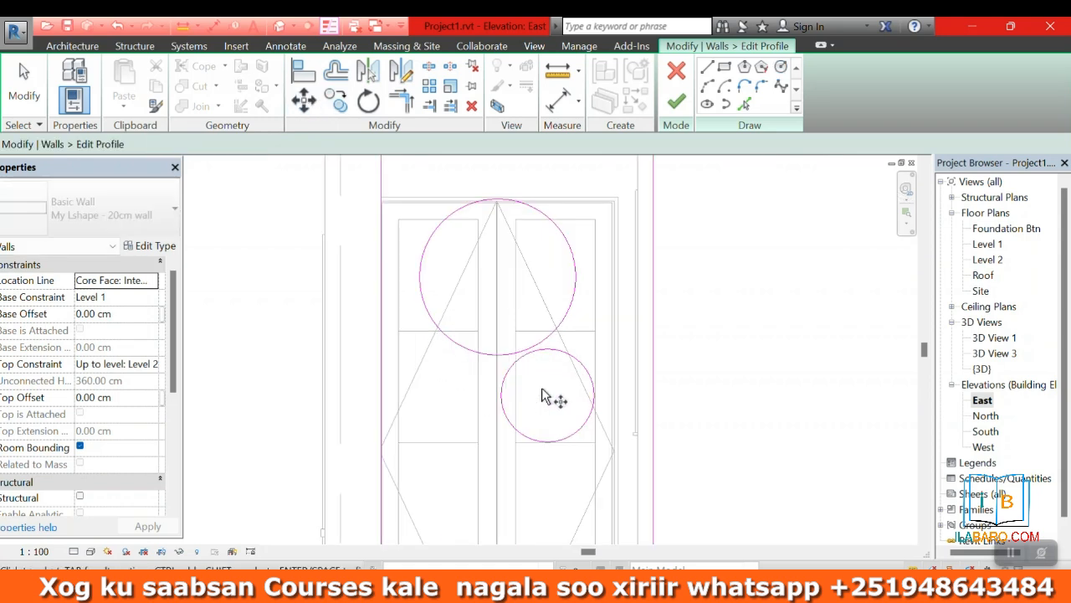
click(542, 351)
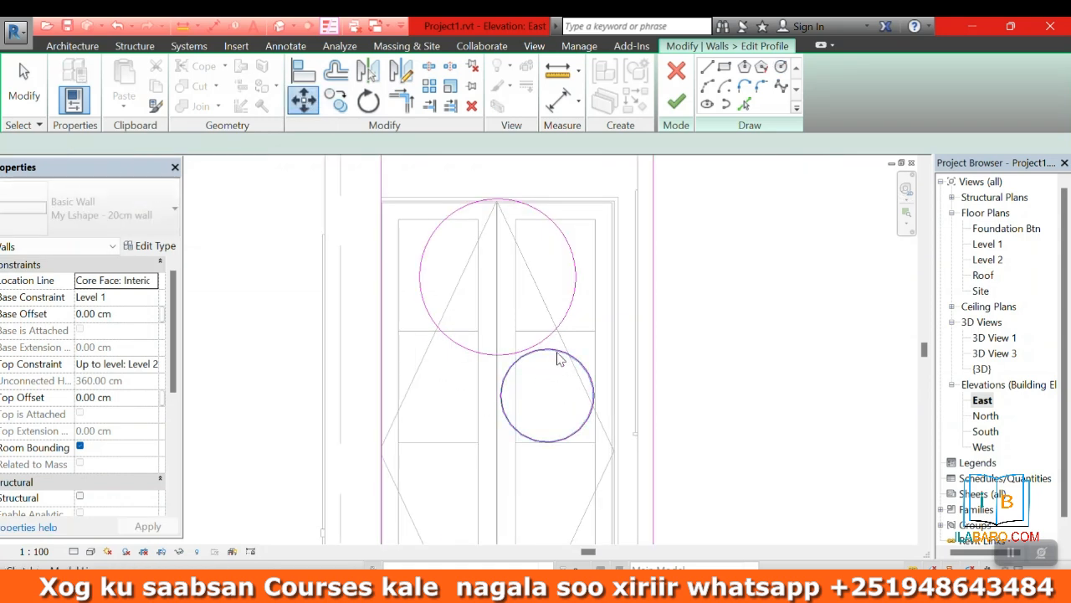
click(559, 359)
click(303, 101)
click(545, 371)
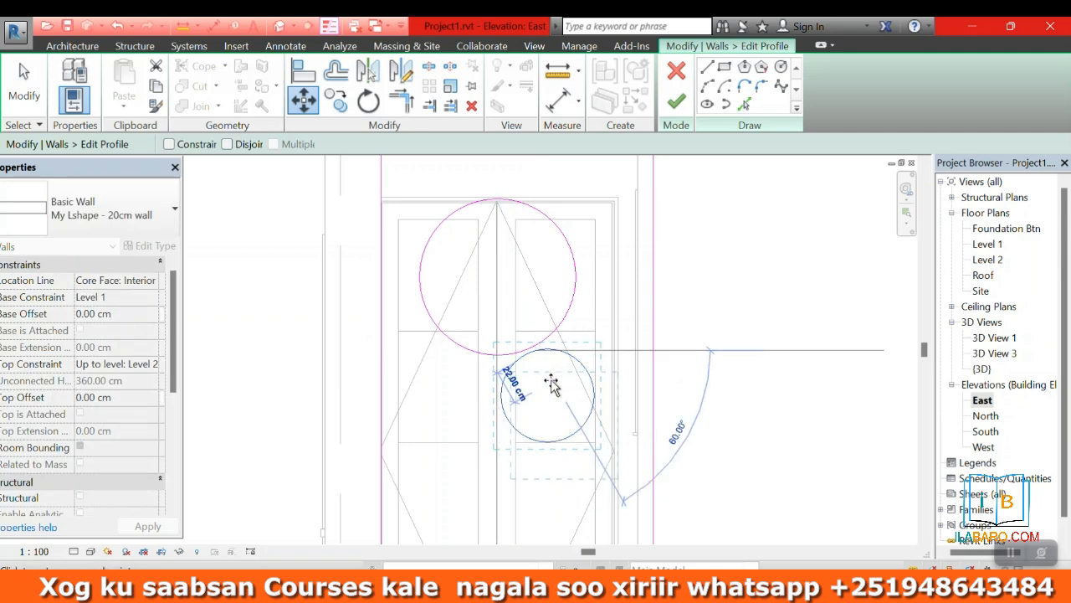
click(548, 379)
scroll(535, 244, down, 3)
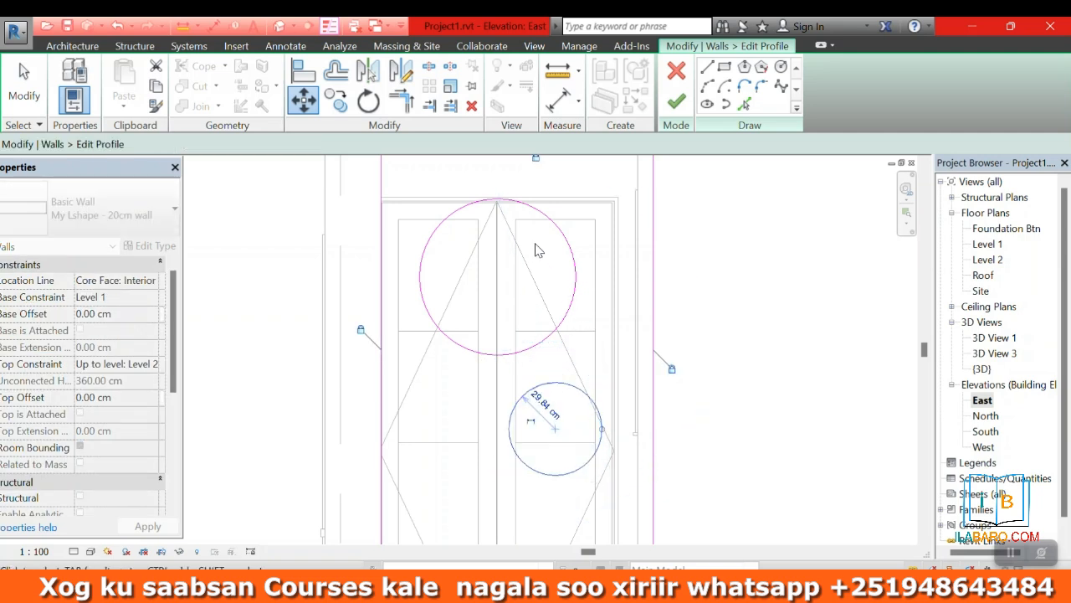
- Move the 30 cm radius circle slightly up and to the left, bringing it closer to the large circle
scroll(555, 319, up, 2)
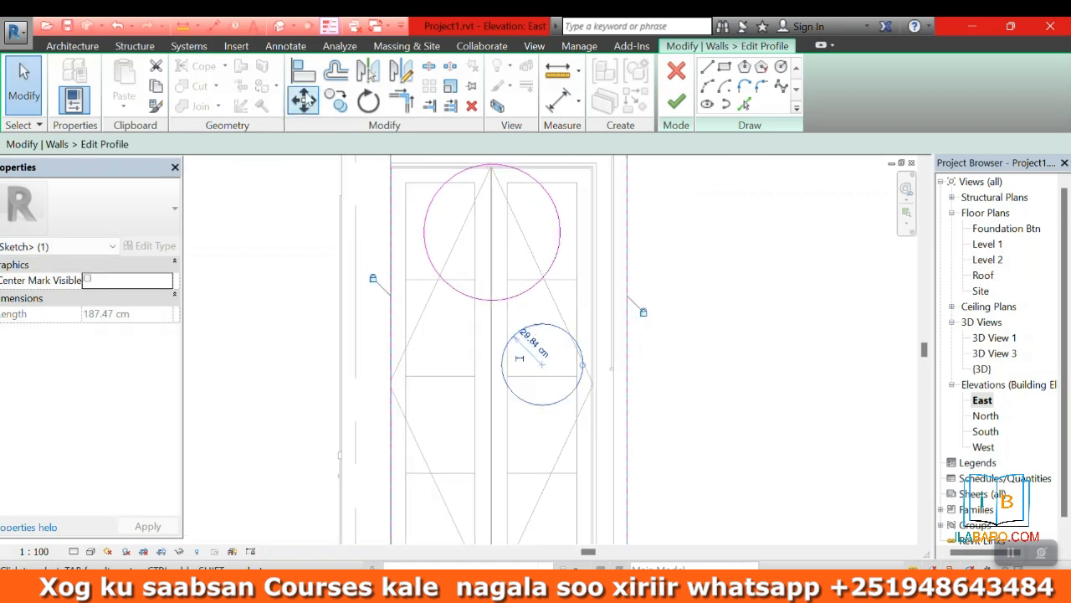
click(306, 98)
click(543, 323)
click(533, 314)
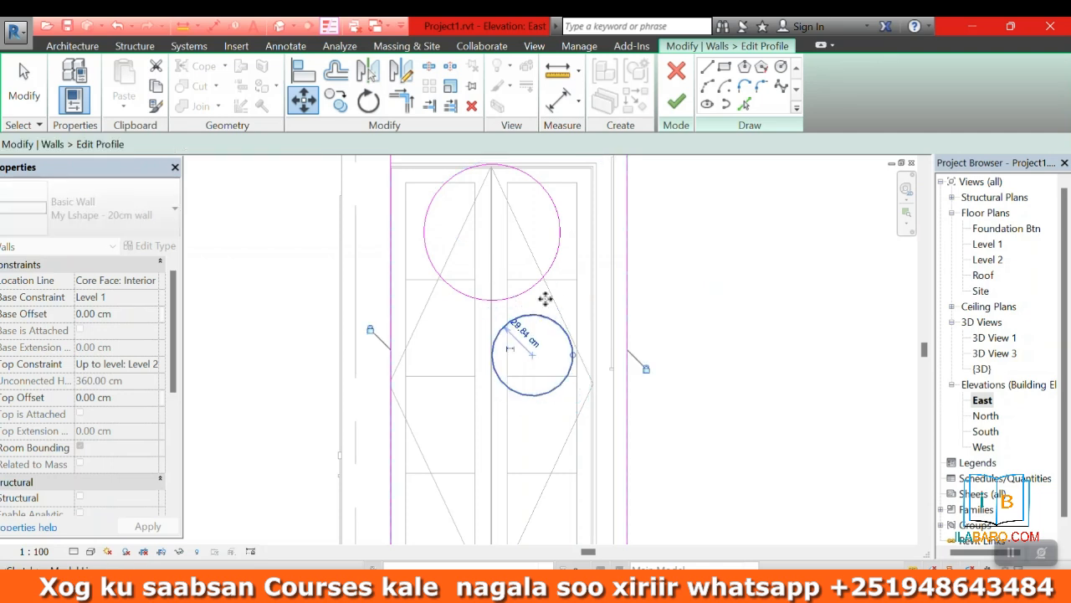
- Sketch a third circle with a radius of 20 cm just below and to the right of the second circle
scroll(545, 299, down, 3)
click(780, 68)
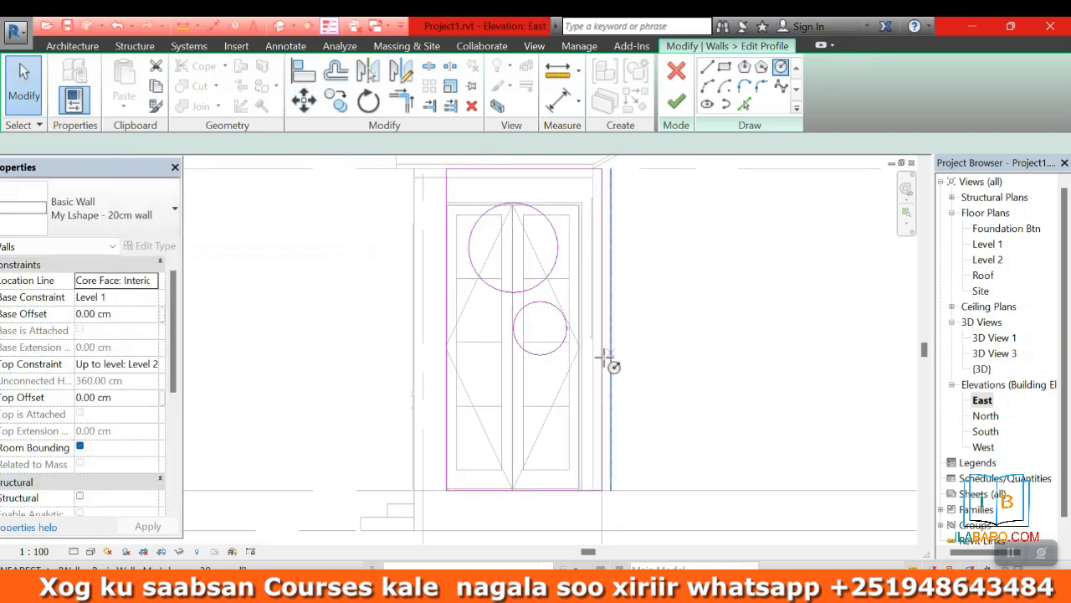
scroll(559, 385, up, 2)
click(572, 362)
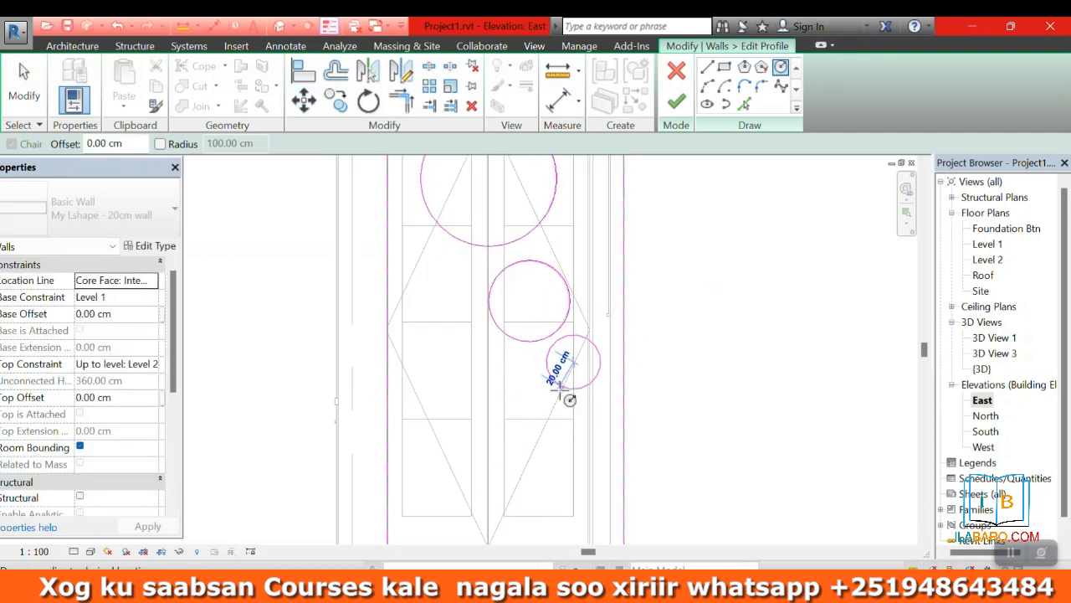
click(577, 394)
key(Escape)
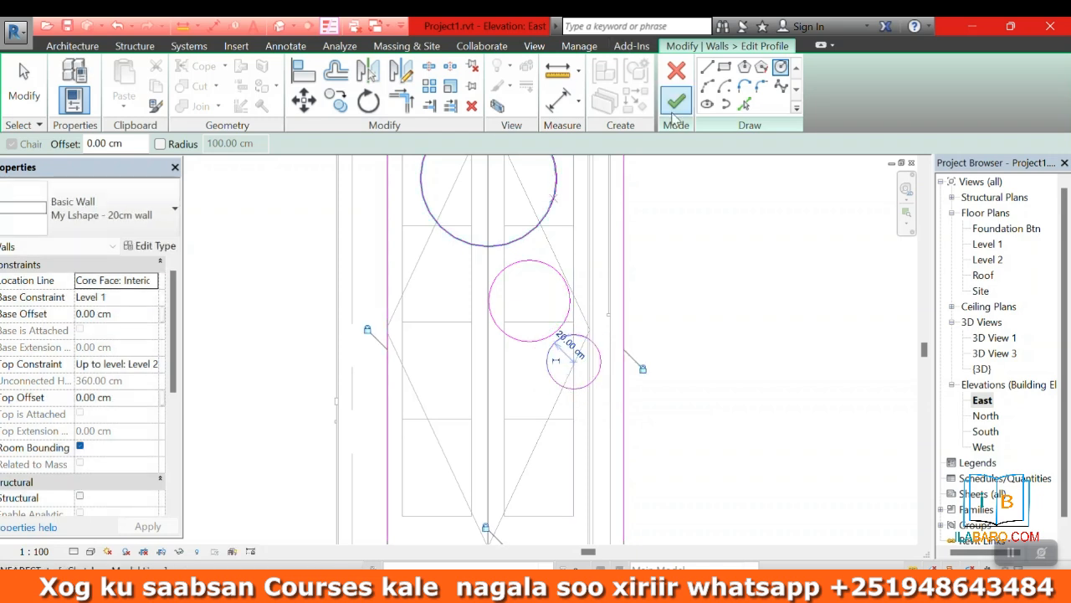
key(Escape)
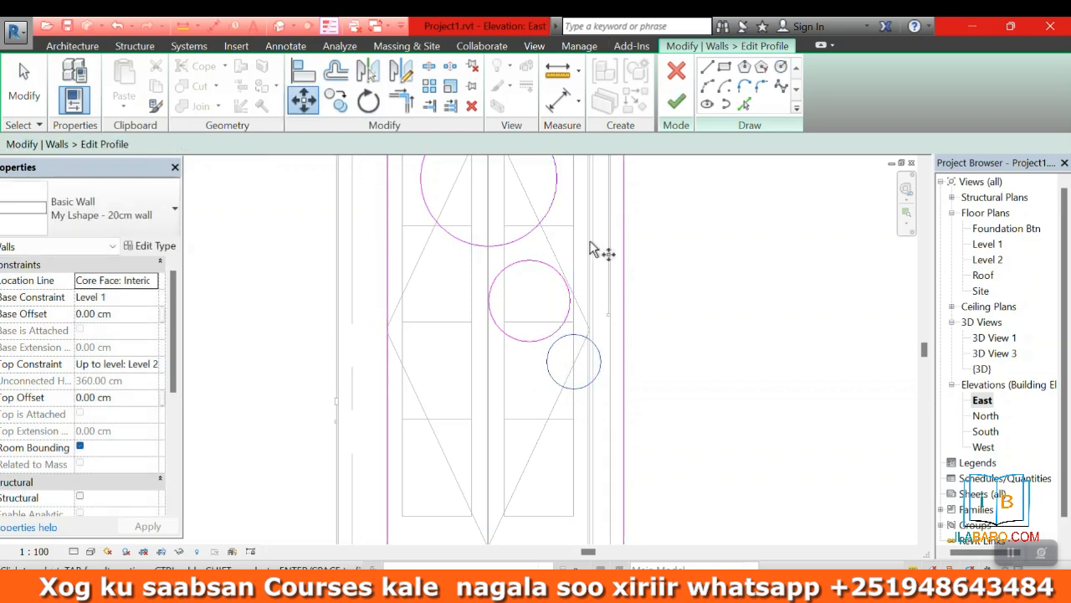
- Move the 20 cm radius circle about 20 cm down and to the left, clear of the second circle
click(593, 343)
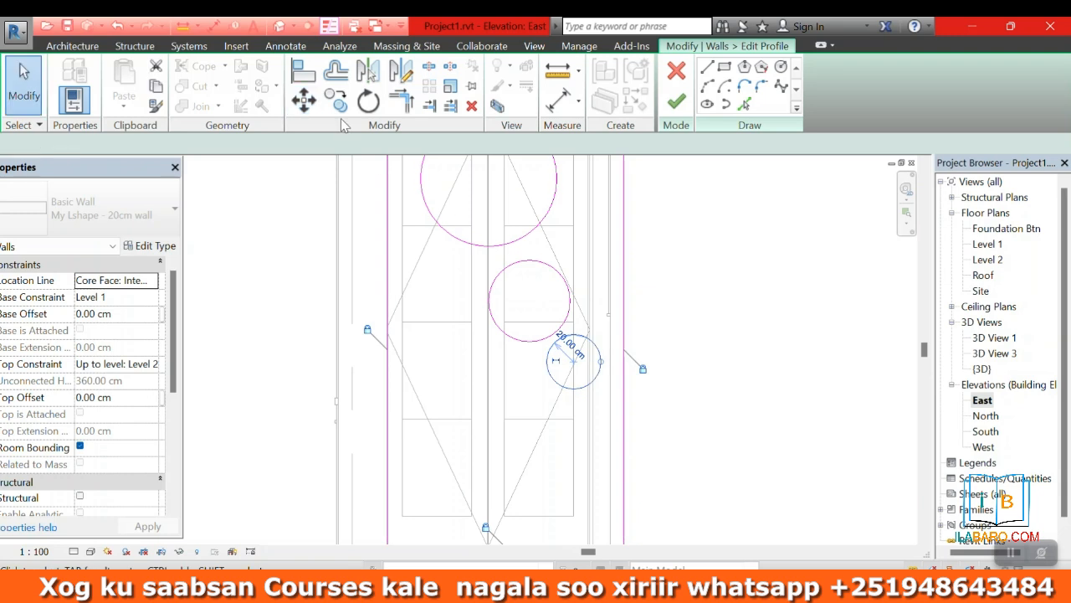
click(310, 100)
click(574, 335)
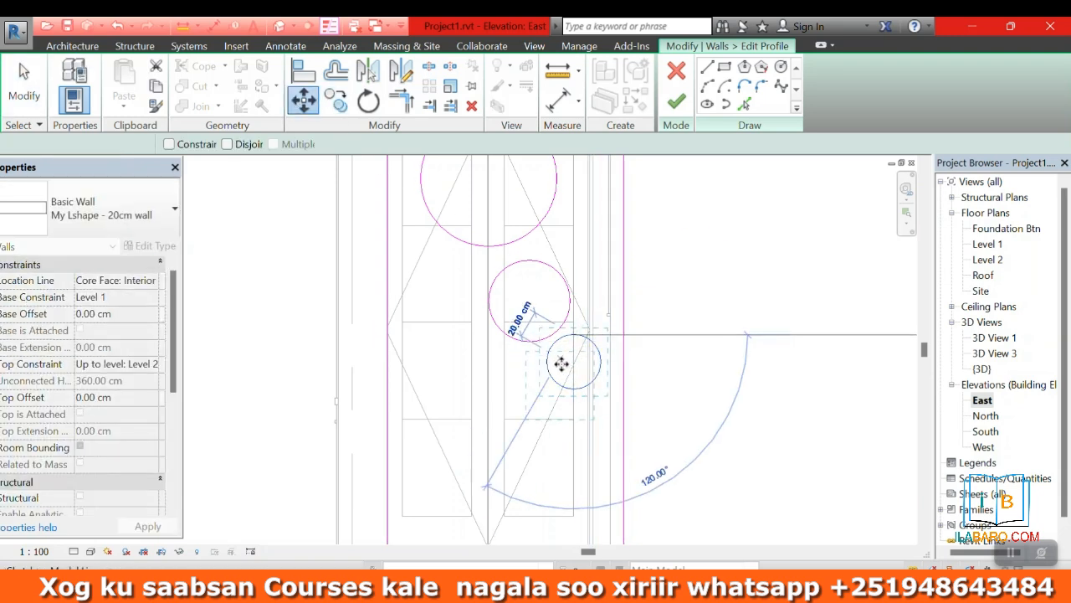
click(561, 362)
scroll(523, 315, down, 2)
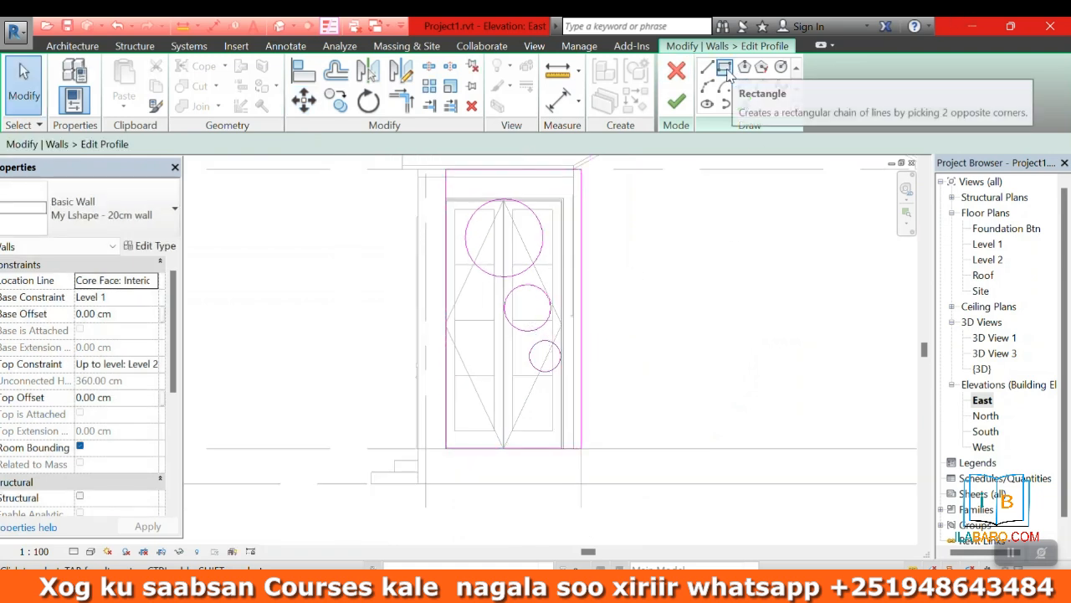
- Finish the wall profile edit and inspect the circular openings from the side of the house in the default 3D view
click(678, 101)
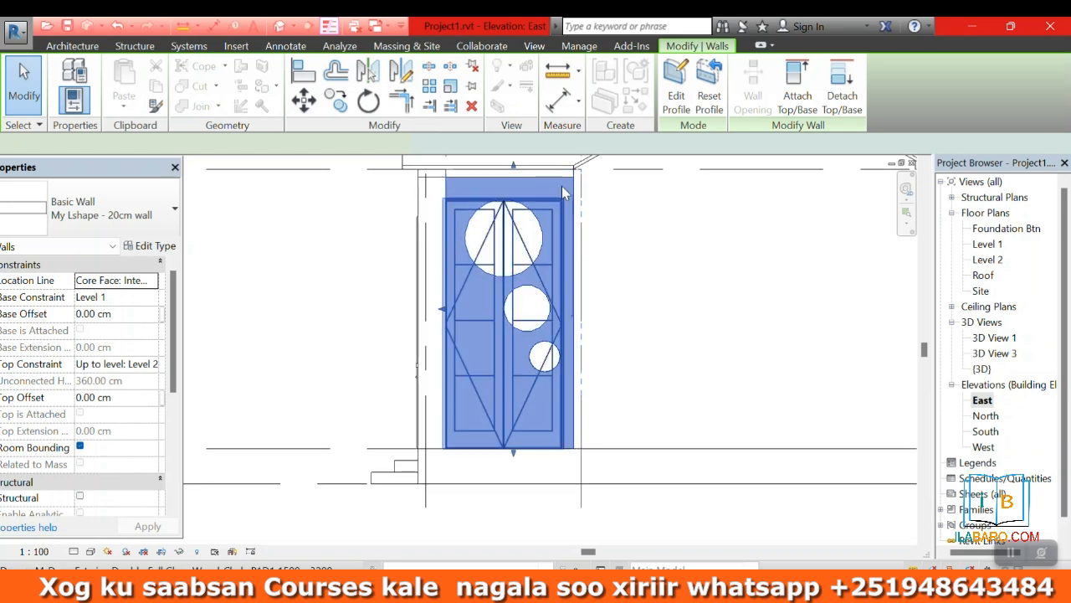
key(Escape)
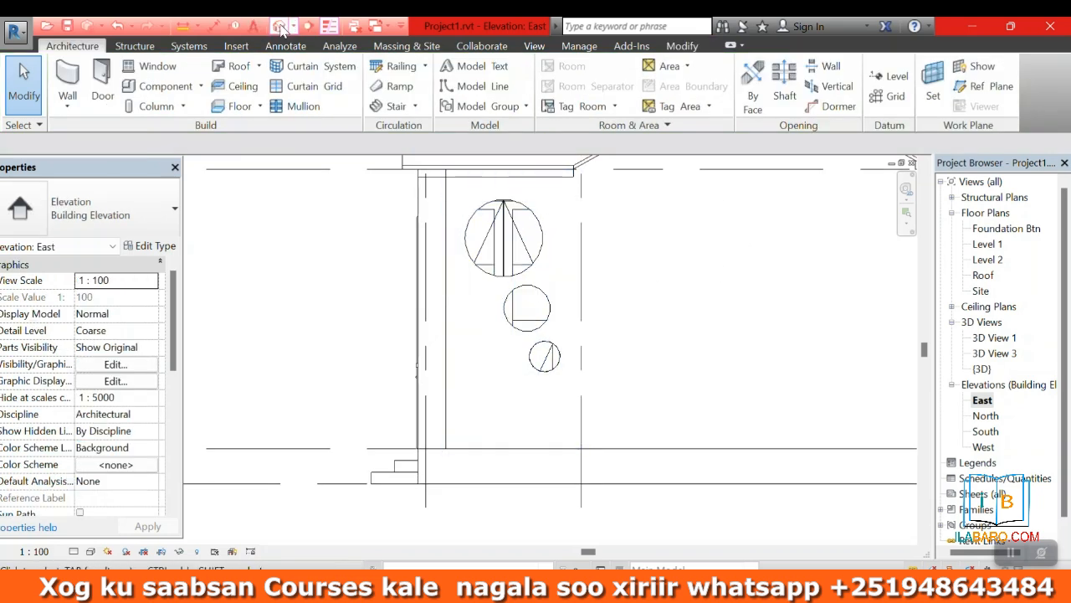
click(280, 27)
scroll(686, 343, up, 5)
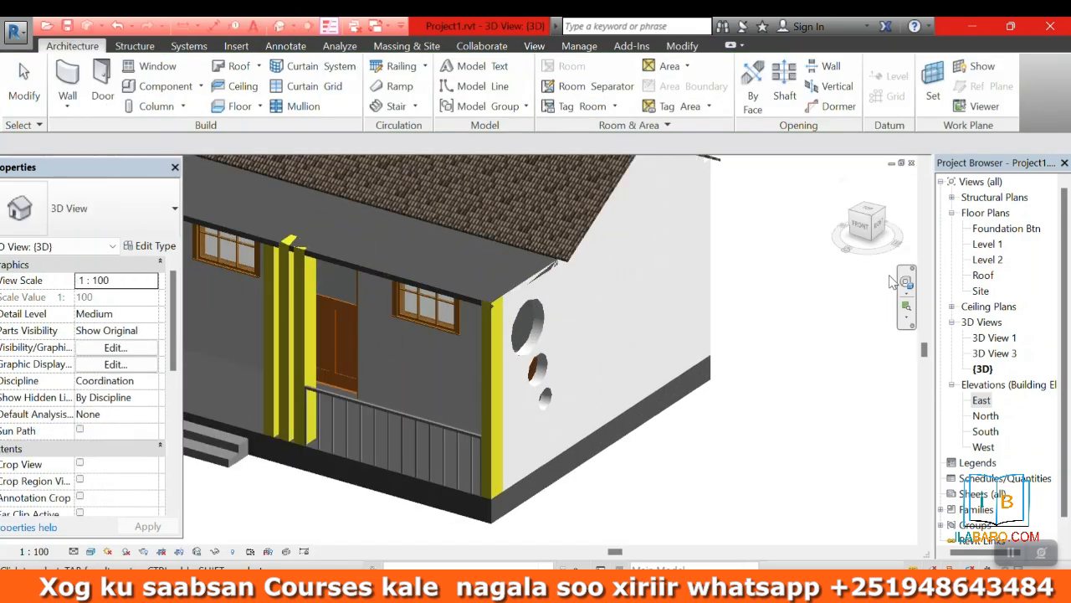
drag(710, 350, 574, 307)
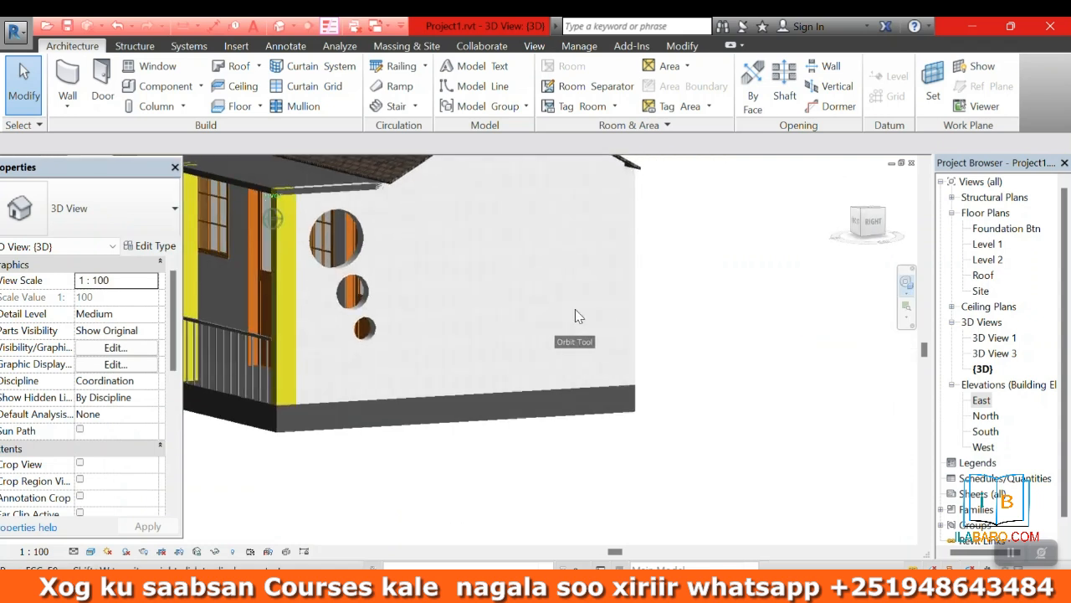
- Return to the East elevation and reopen the profile sketch of the wall with the circular openings
double_click(981, 400)
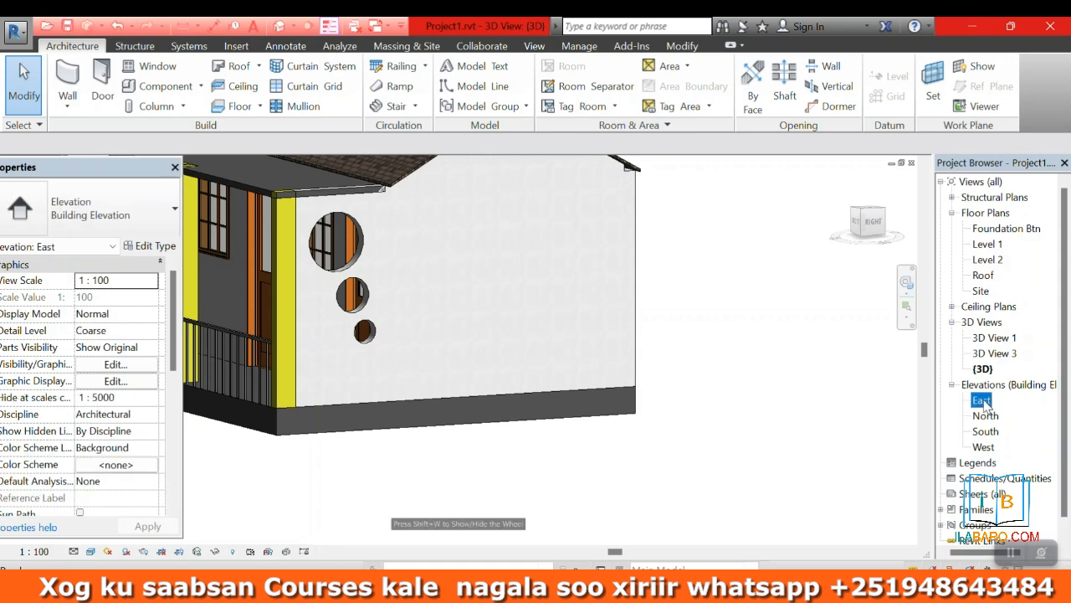
scroll(574, 264, down, 3)
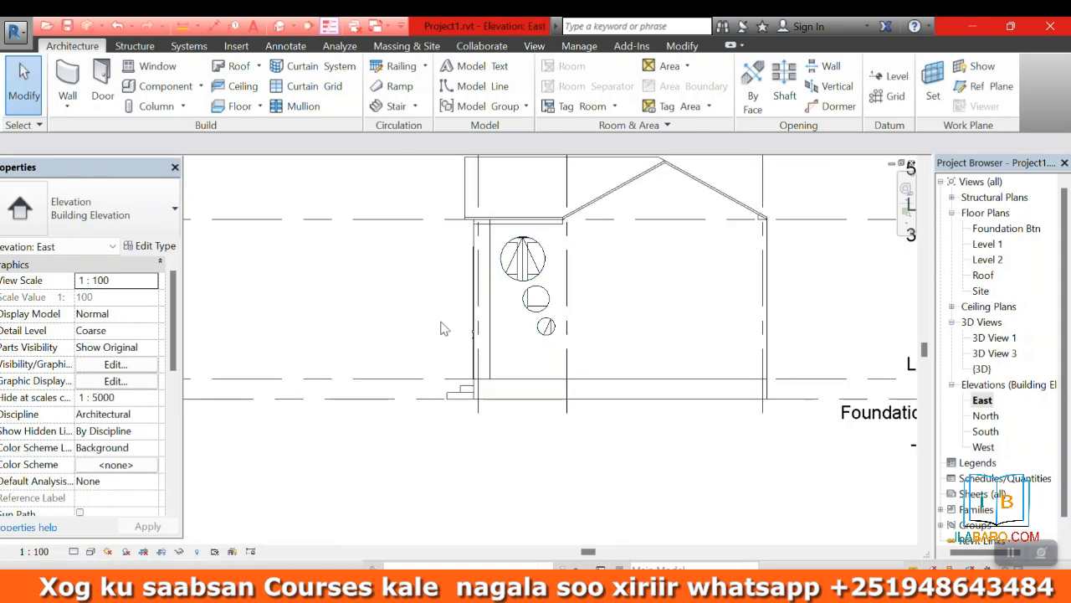
scroll(442, 327, up, 2)
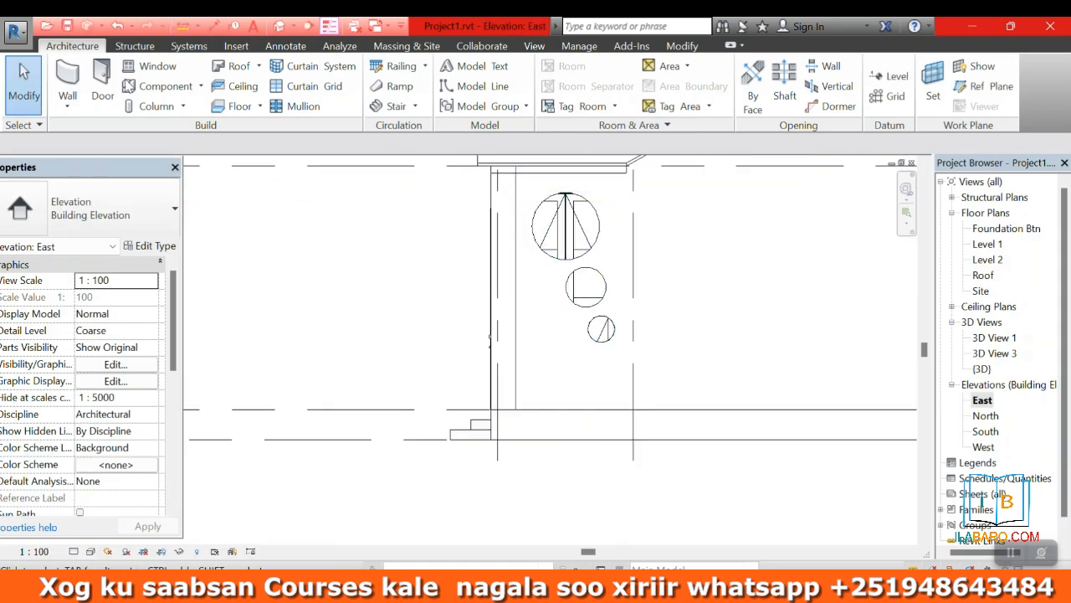
scroll(650, 234, up, 2)
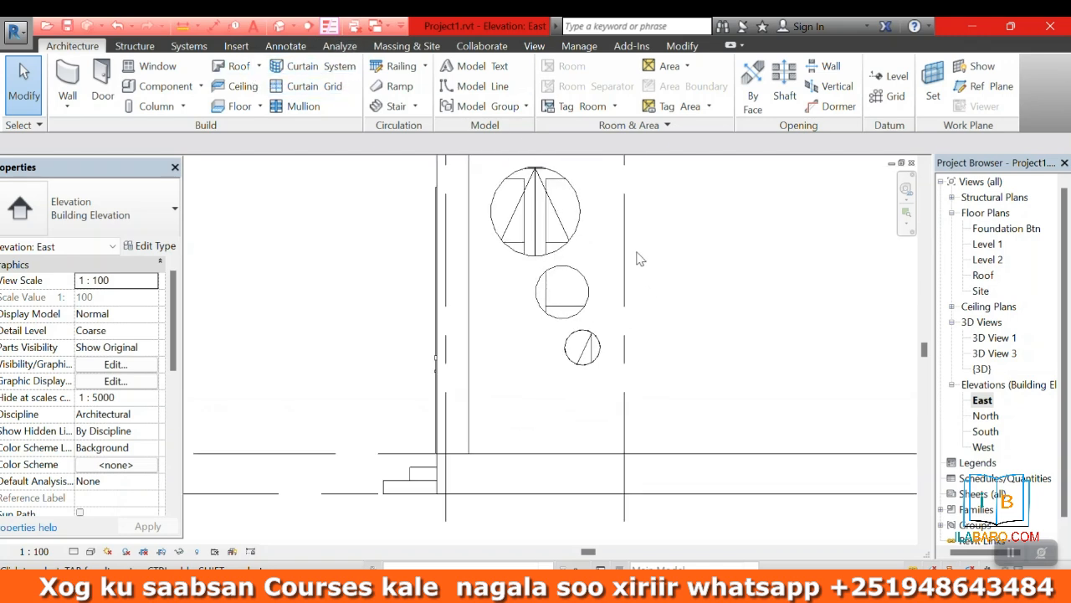
click(594, 173)
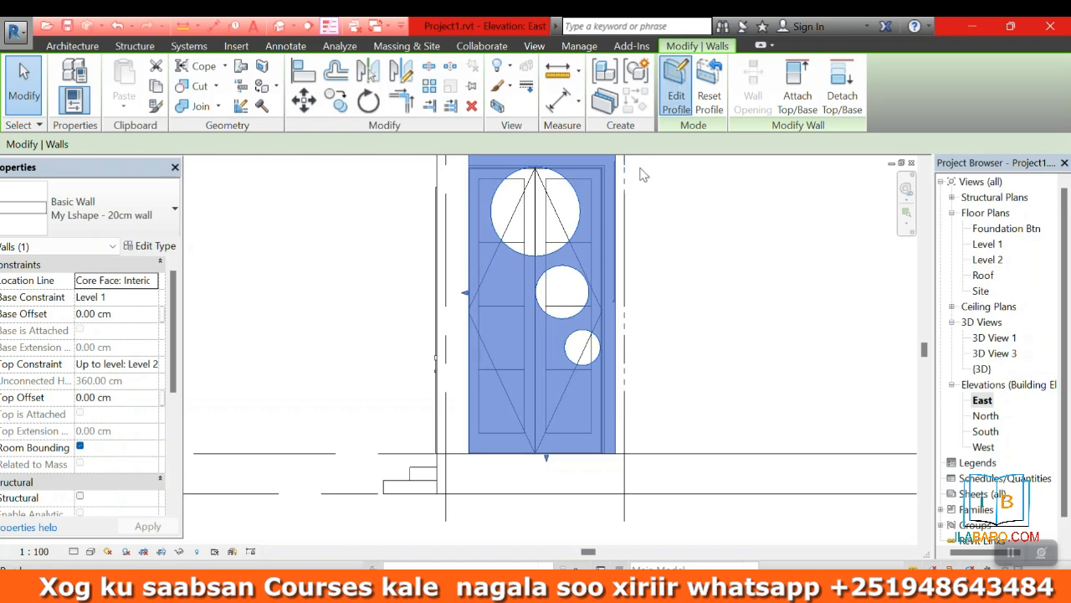
double_click(535, 252)
- Move the large 50 cm radius circle about 10 cm horizontally to the left
click(536, 252)
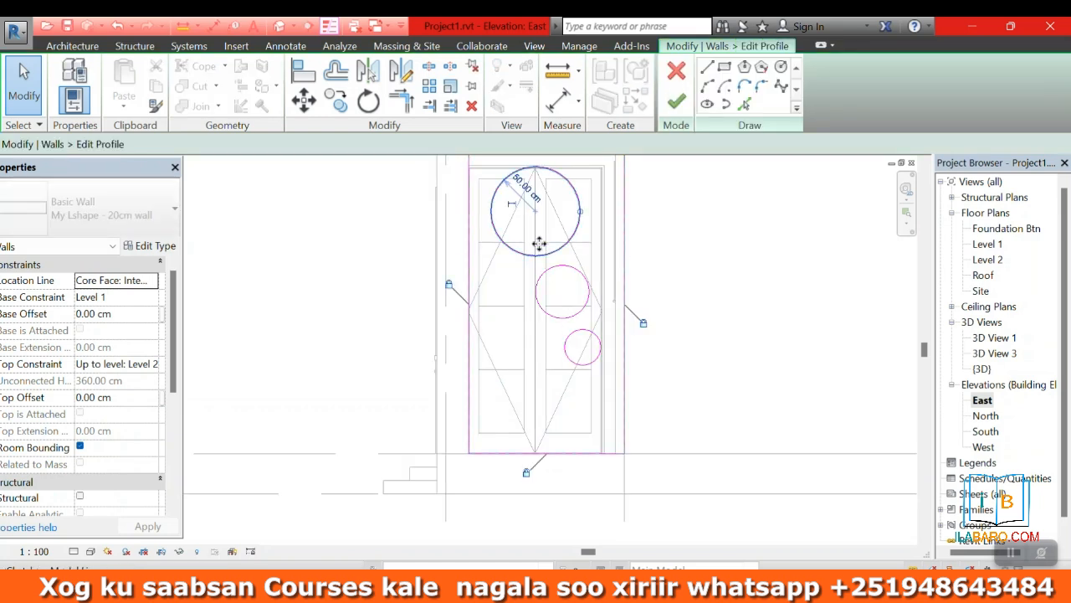
click(301, 99)
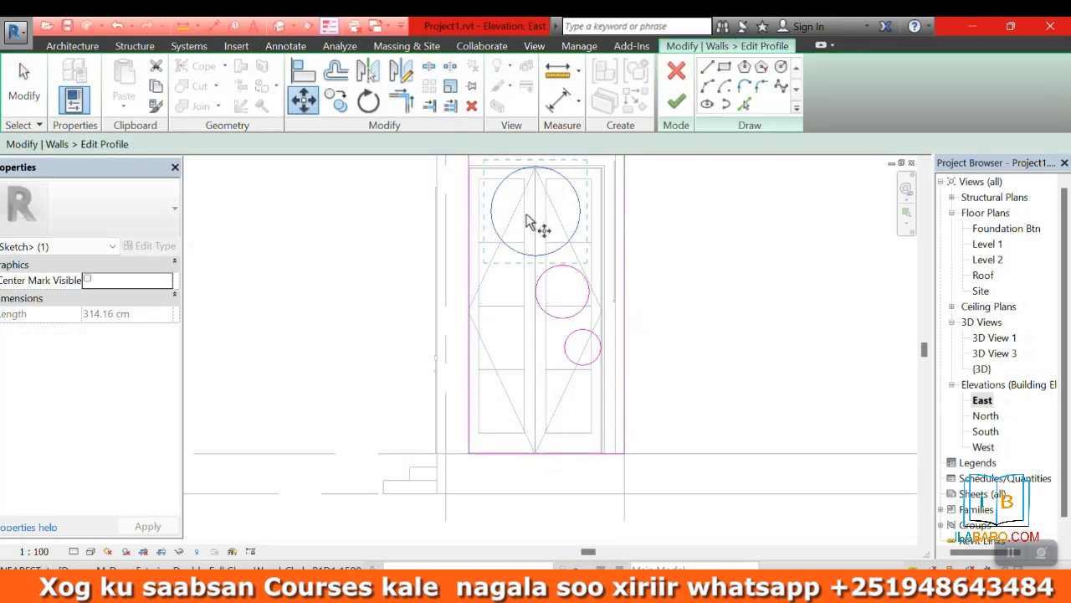
click(514, 225)
click(514, 215)
- Move the middle circle about 18 cm horizontally to the left, keeping it below the large circle
click(561, 266)
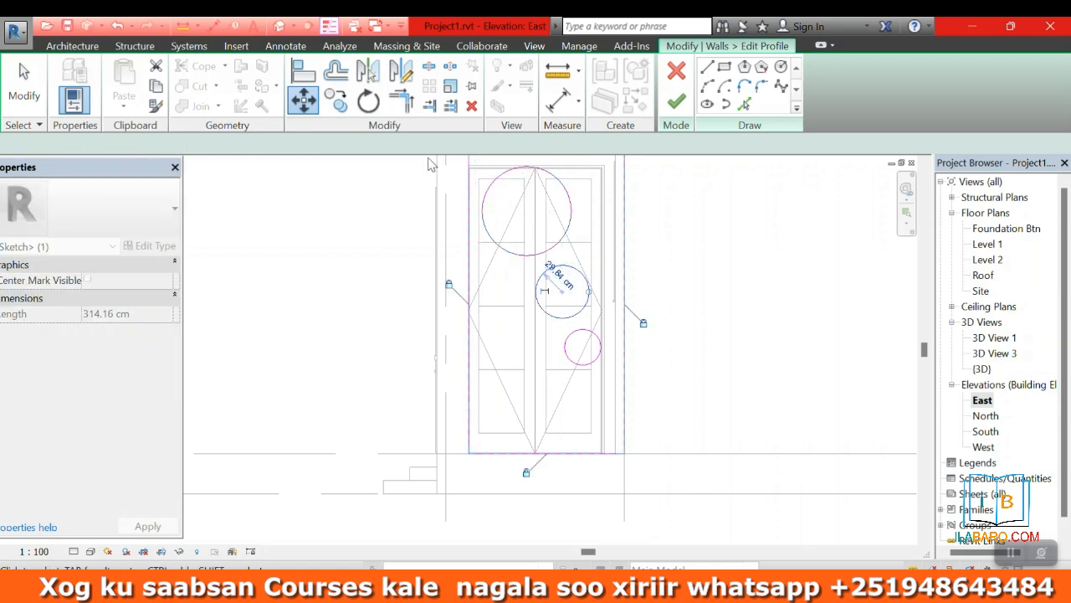
click(305, 100)
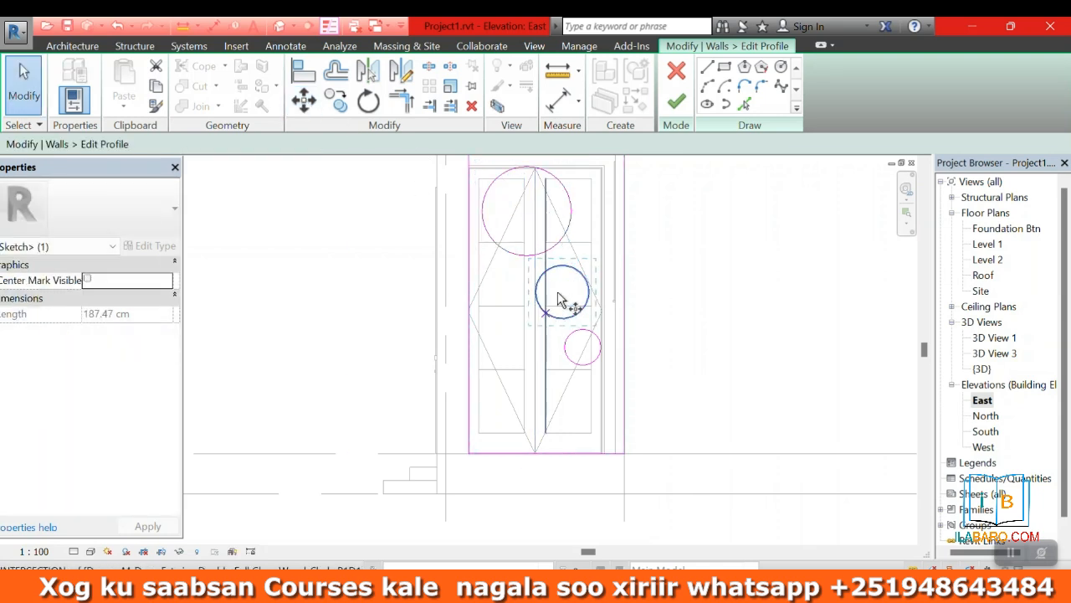
click(562, 285)
click(547, 268)
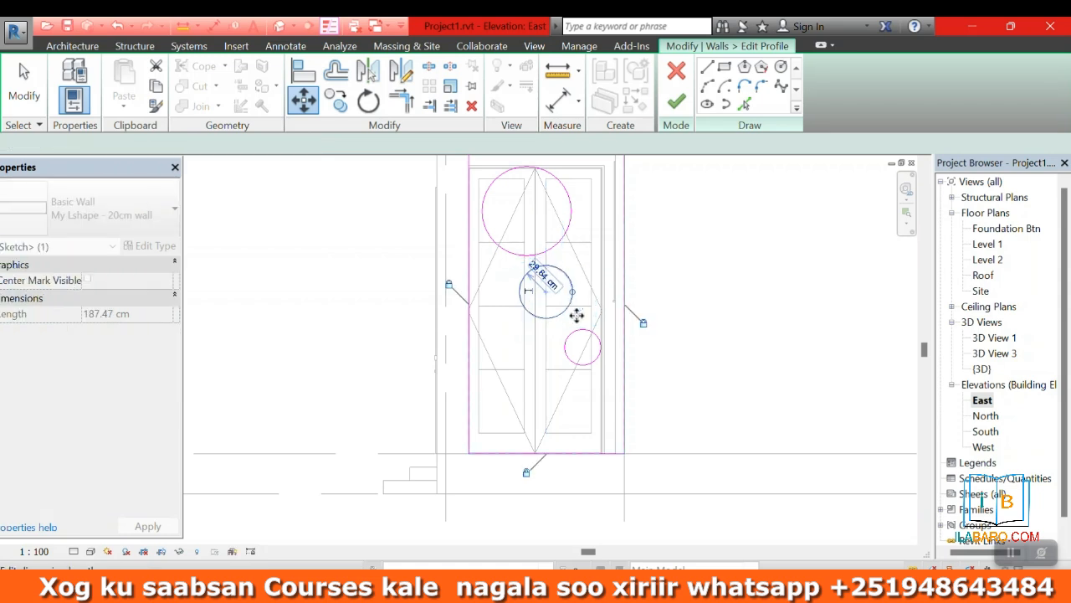
- Move the smallest circle about 20 cm horizontally to the left, restoring the diagonal row of three circles
click(304, 101)
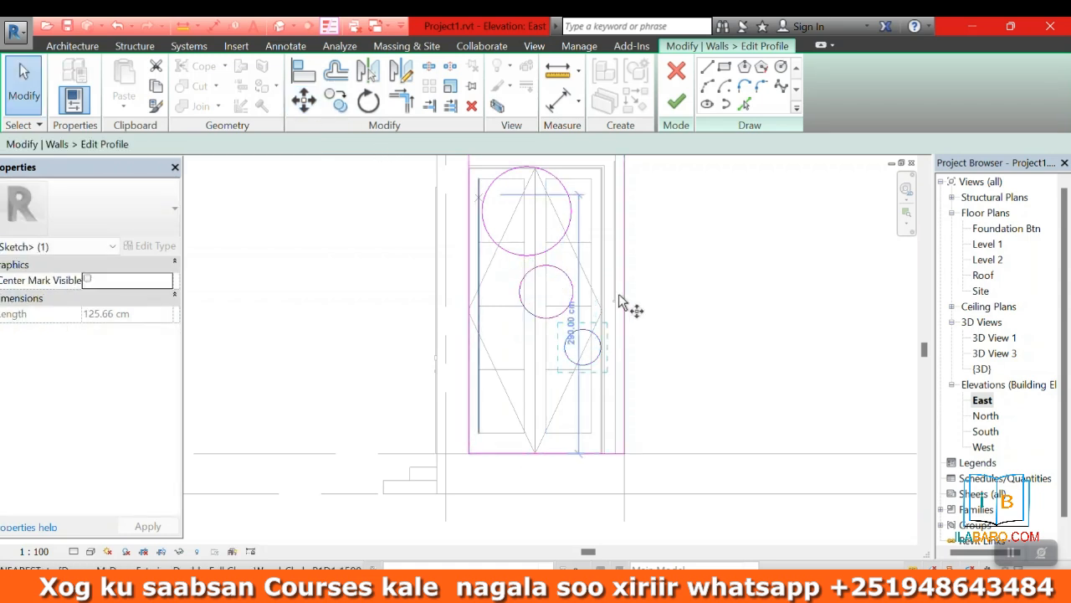
click(564, 336)
click(714, 283)
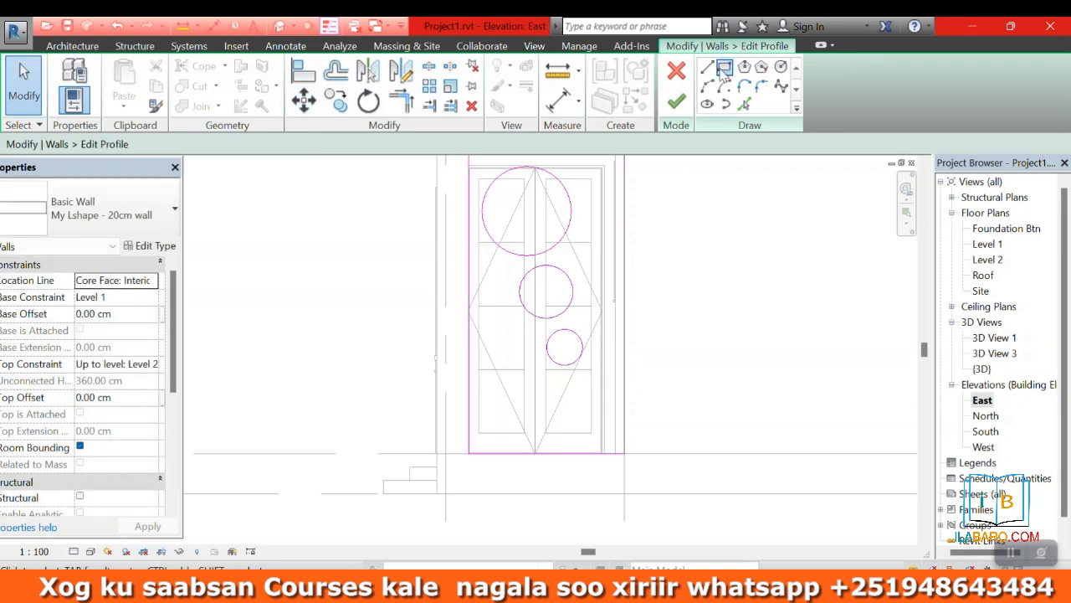
- Sketch a narrow vertical rectangle, 12 cm wide and 297 cm high, to the right of the circles along the door's right edge
click(723, 69)
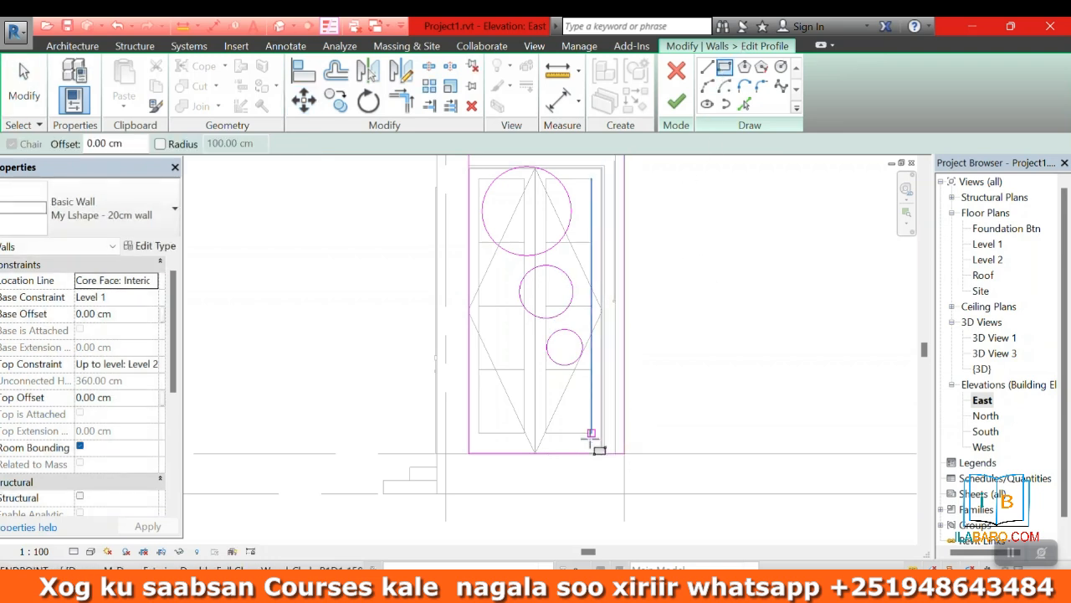
click(592, 432)
scroll(594, 426, down, 1)
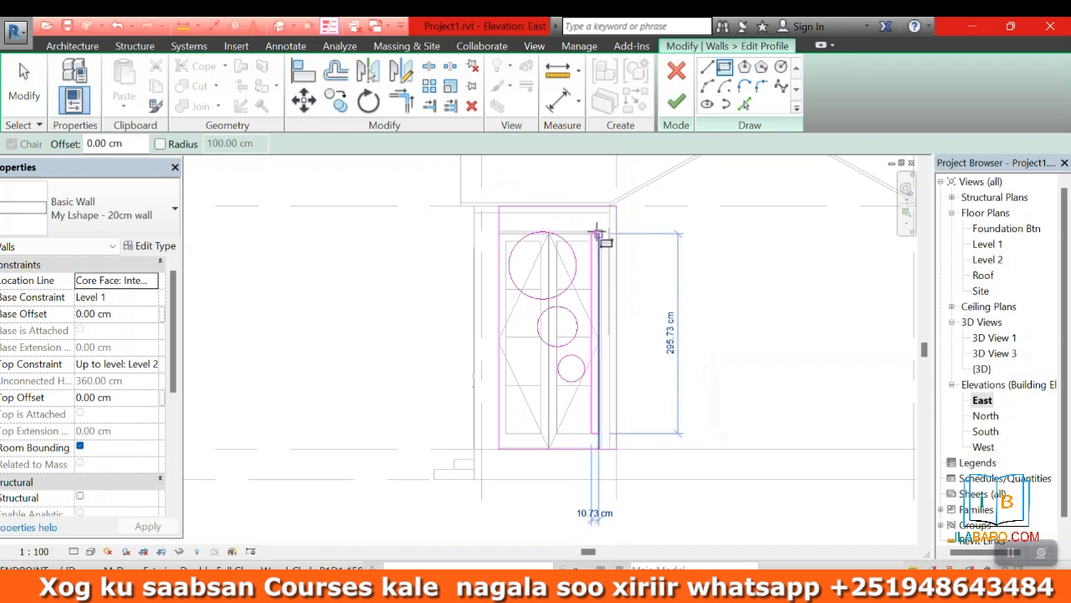
scroll(597, 231, up, 2)
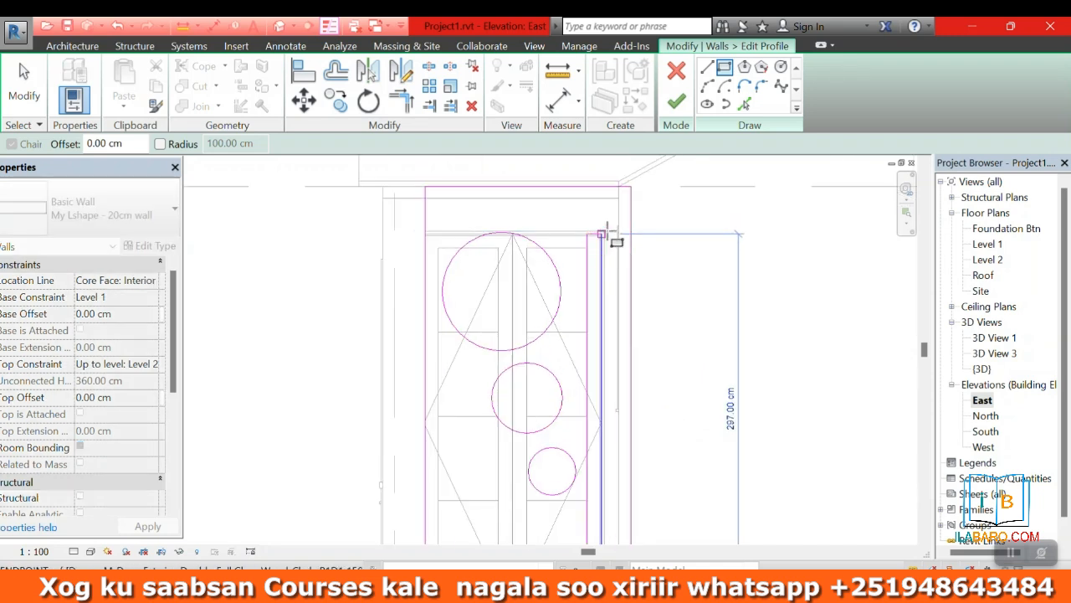
click(607, 232)
scroll(644, 210, down, 2)
- Sketch a horizontal rectangle about 10 cm high near the bottom of the wall profile, left of the vertical strip
scroll(580, 426, up, 3)
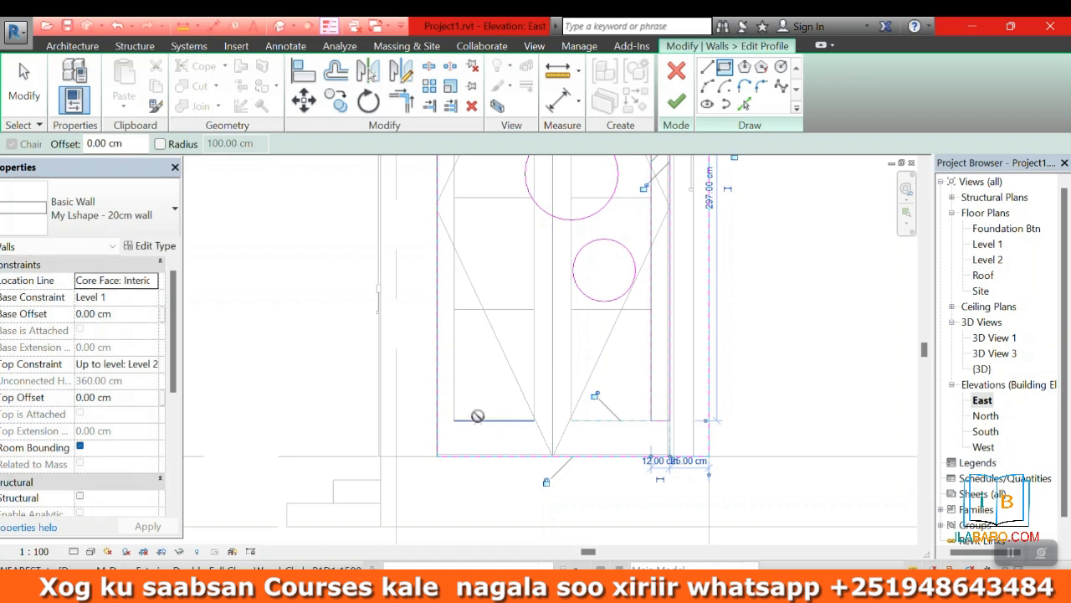
click(477, 417)
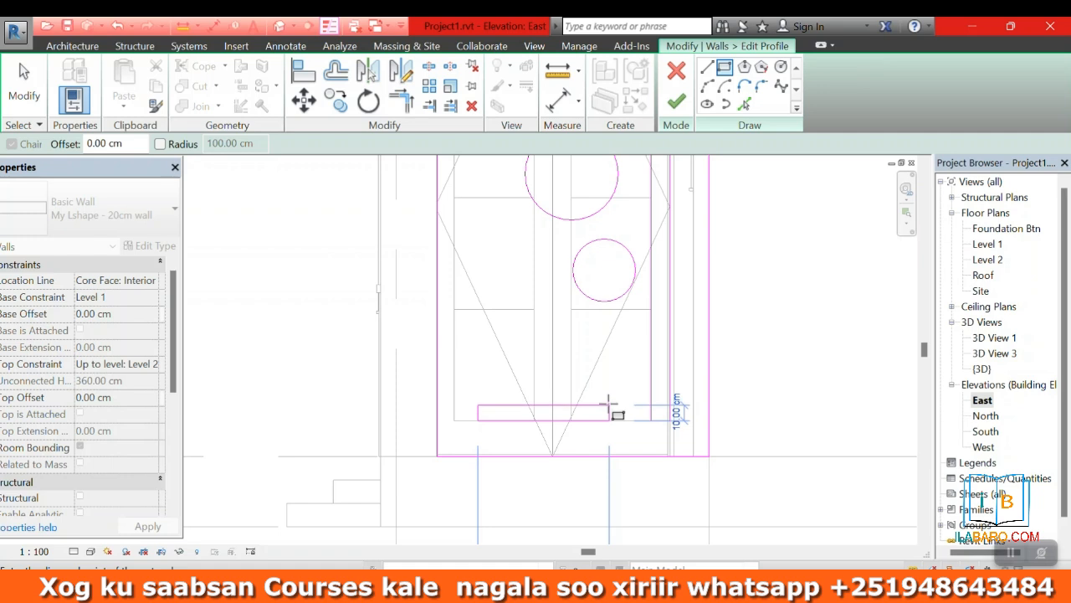
click(608, 405)
- Sketch two shorter horizontal rectangles, about 73 cm and 56 cm wide, stacked above the first with their right ends aligned
click(496, 395)
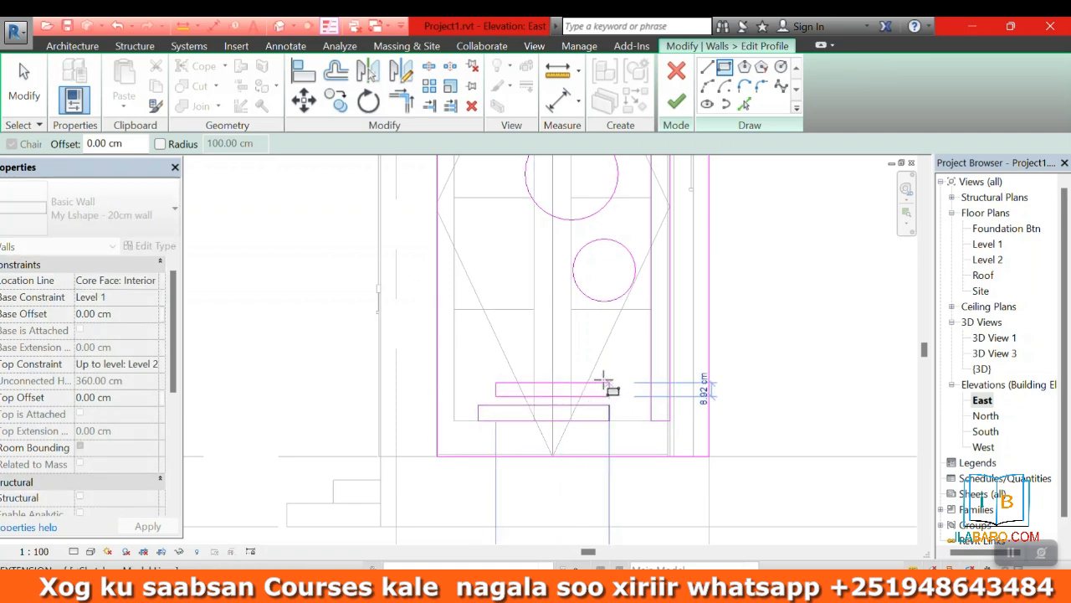
click(608, 382)
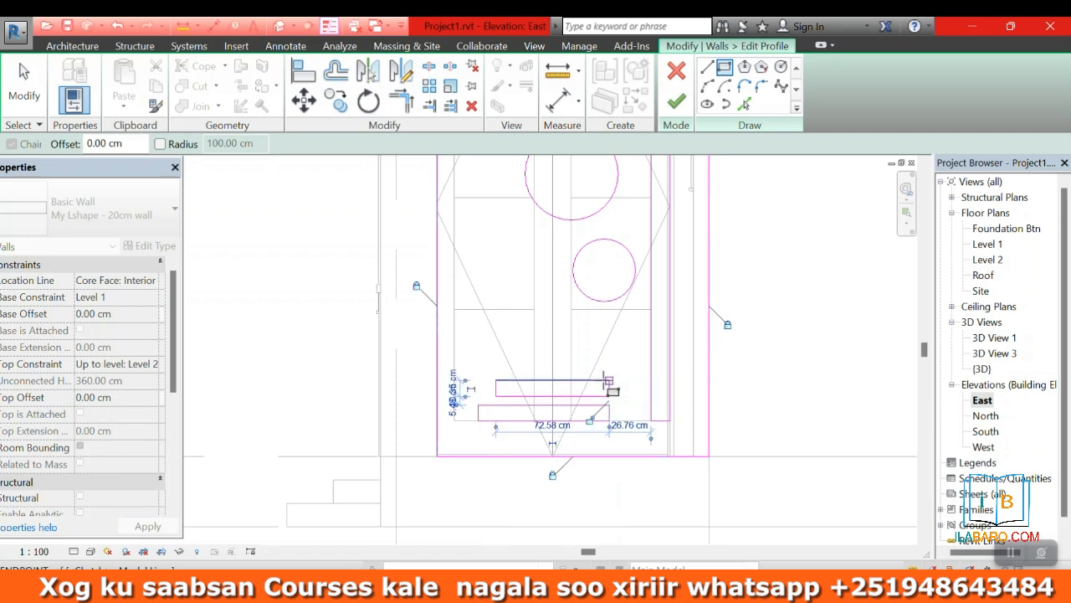
key(Escape)
key(Escape)
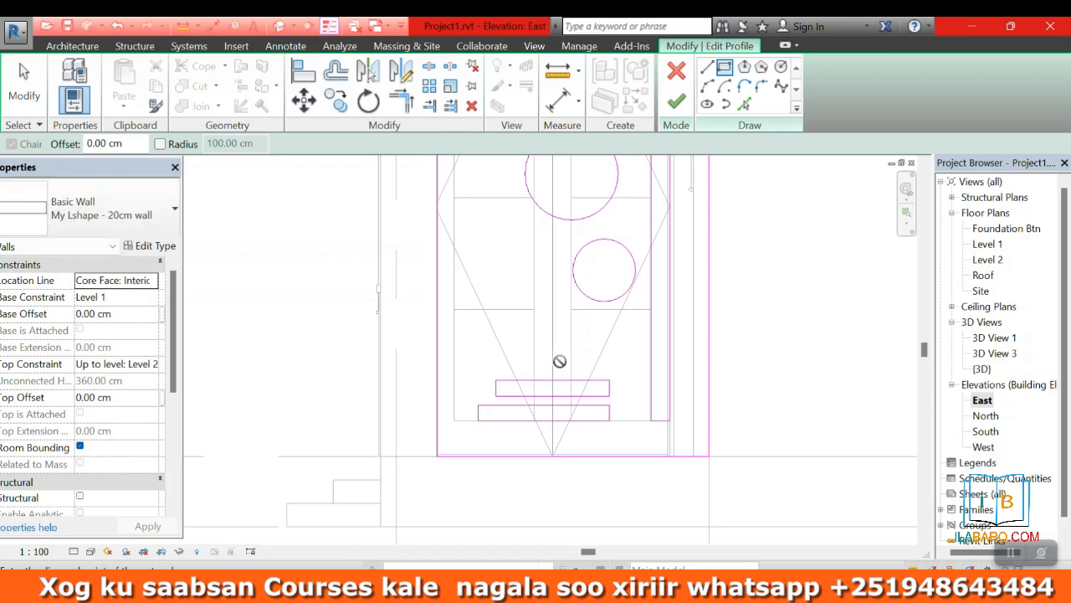
click(522, 369)
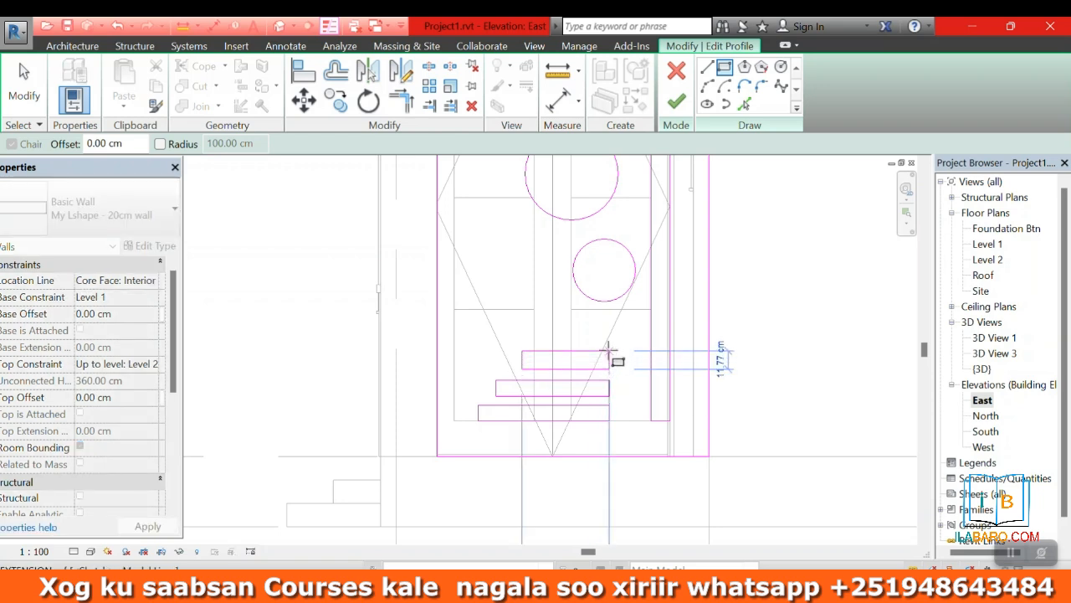
click(609, 354)
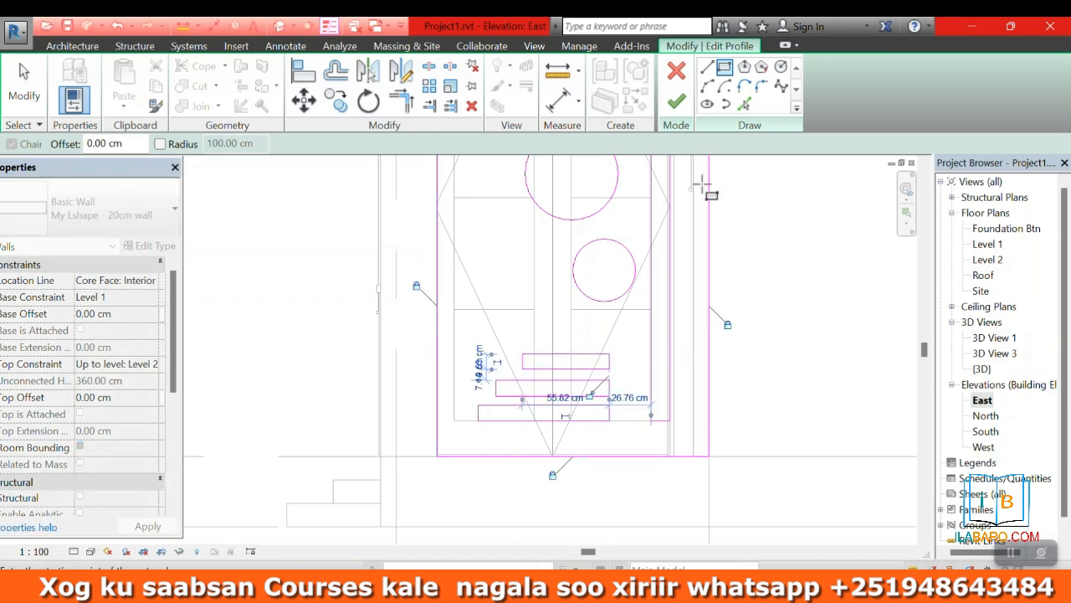
- Finish the wall's profile edit and inspect the cut openings up close in the 3D view
click(676, 100)
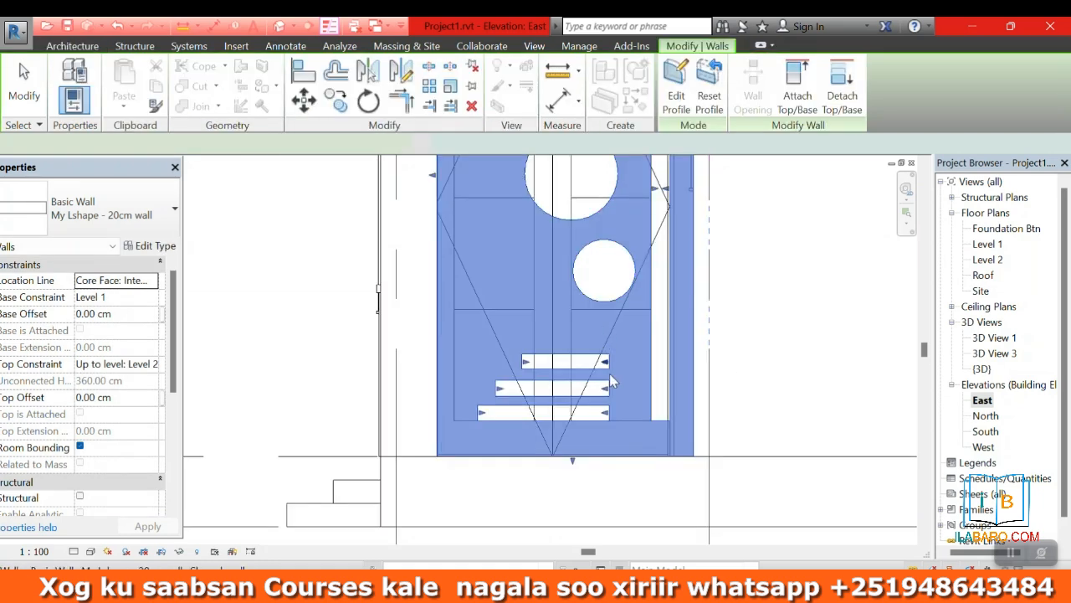
scroll(616, 417, down, 2)
click(280, 27)
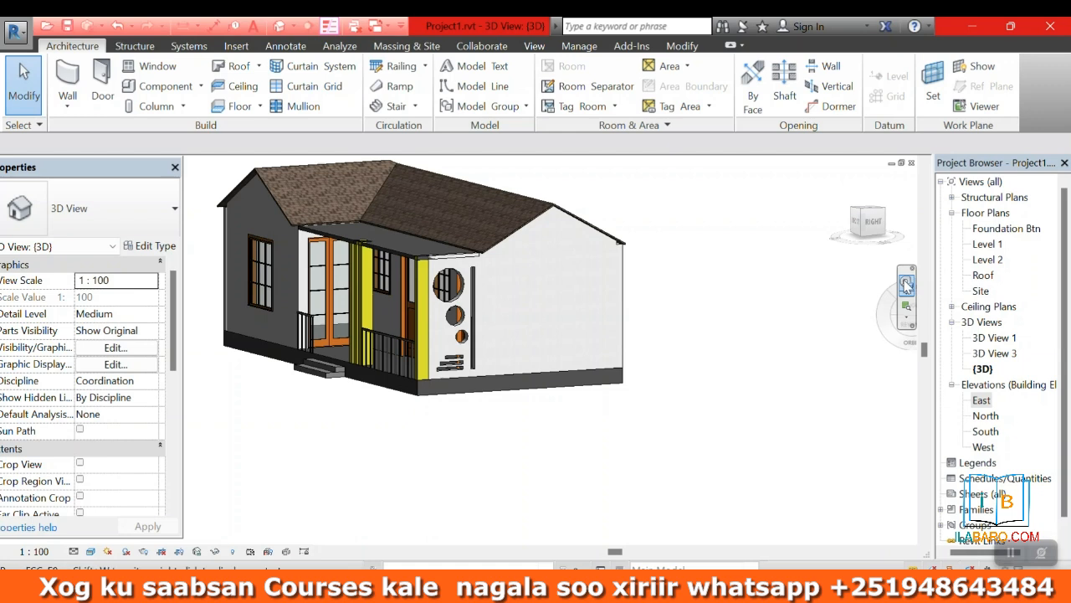
click(906, 285)
drag(748, 294, 727, 301)
scroll(583, 296, up, 3)
drag(458, 294, 560, 398)
scroll(556, 385, up, 3)
key(Escape)
- Reopen the veranda end wall's profile in the East elevation and sketch a tall narrow ellipse, 10 cm in horizontal radius, below the largest circle
double_click(980, 400)
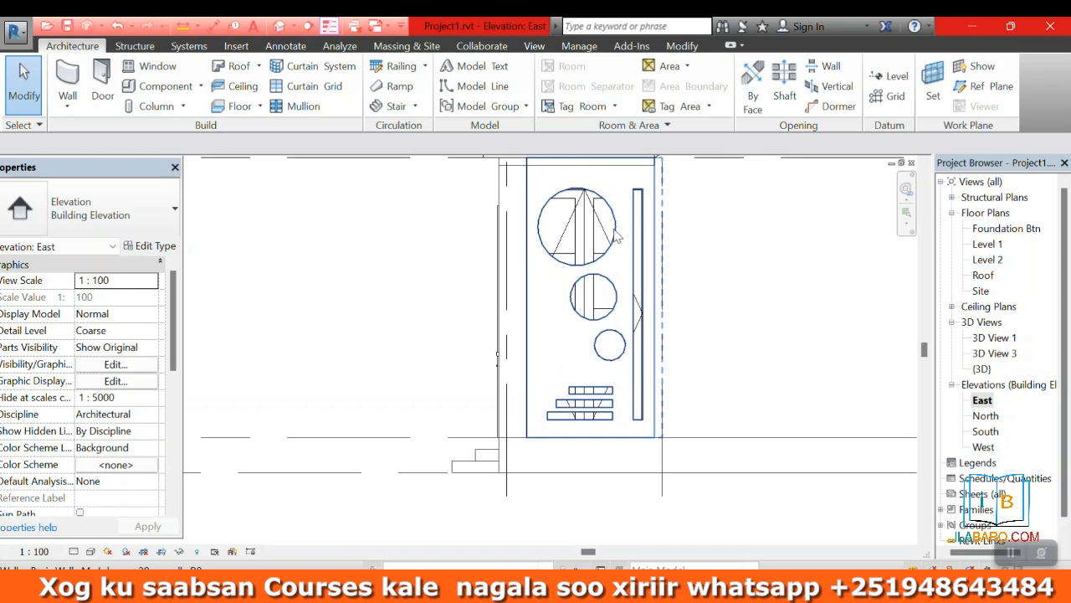
click(596, 171)
click(604, 192)
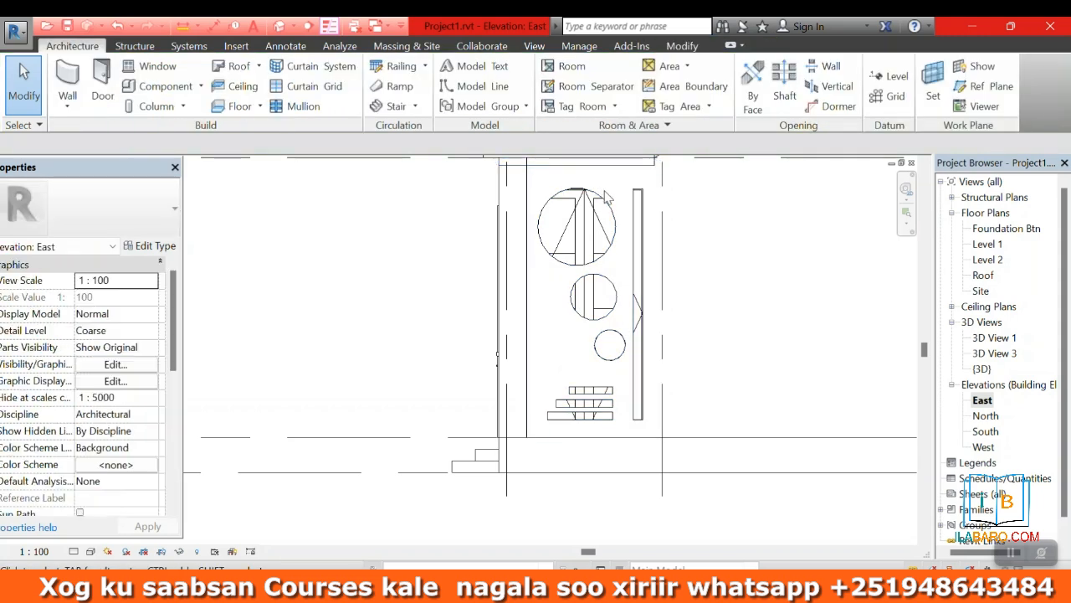
click(608, 198)
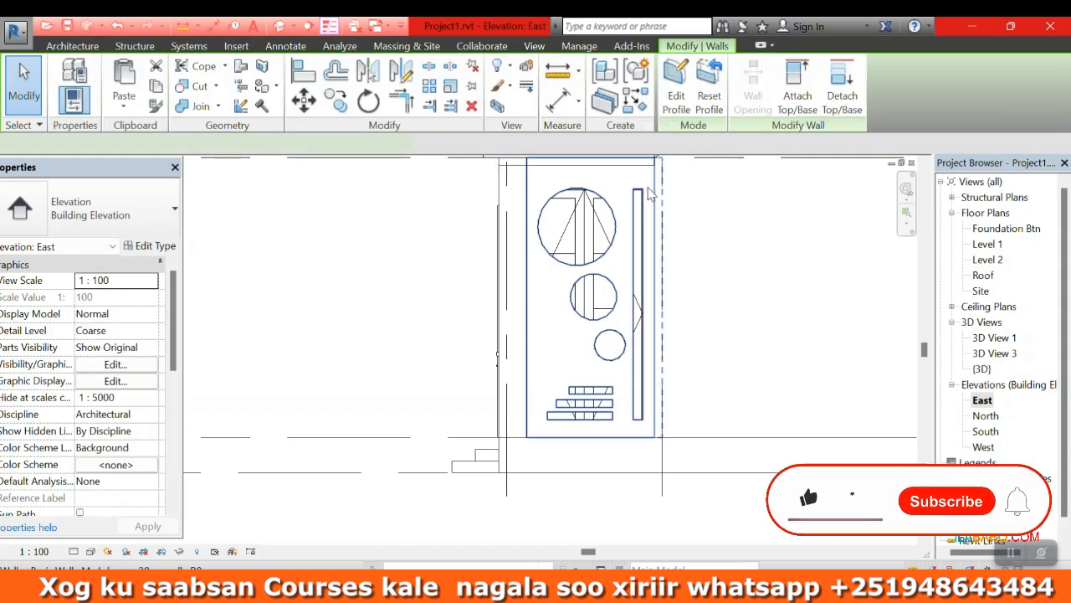
click(676, 98)
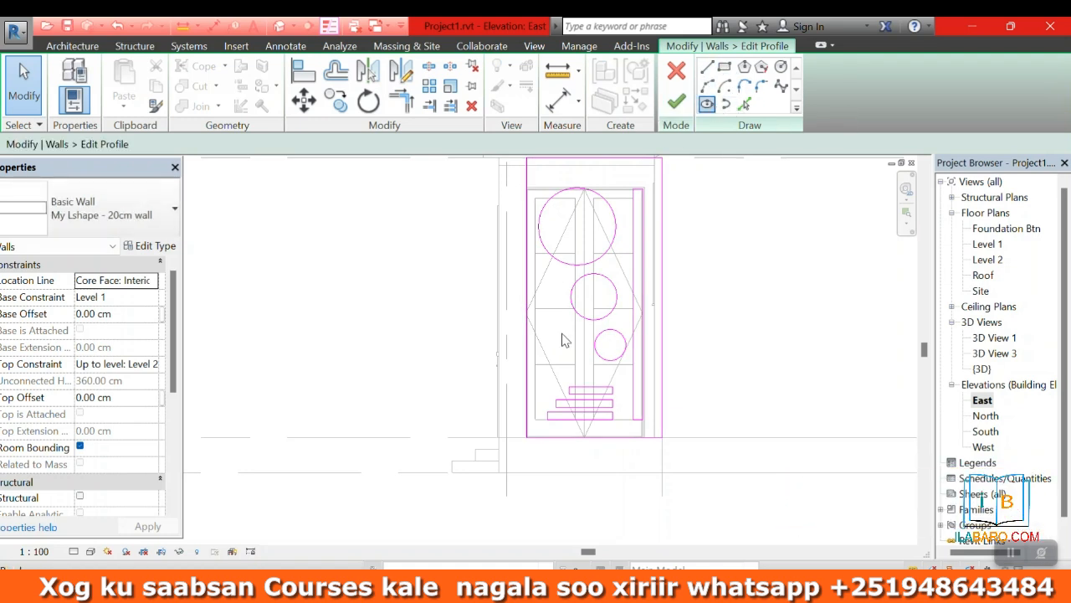
scroll(563, 335, up, 2)
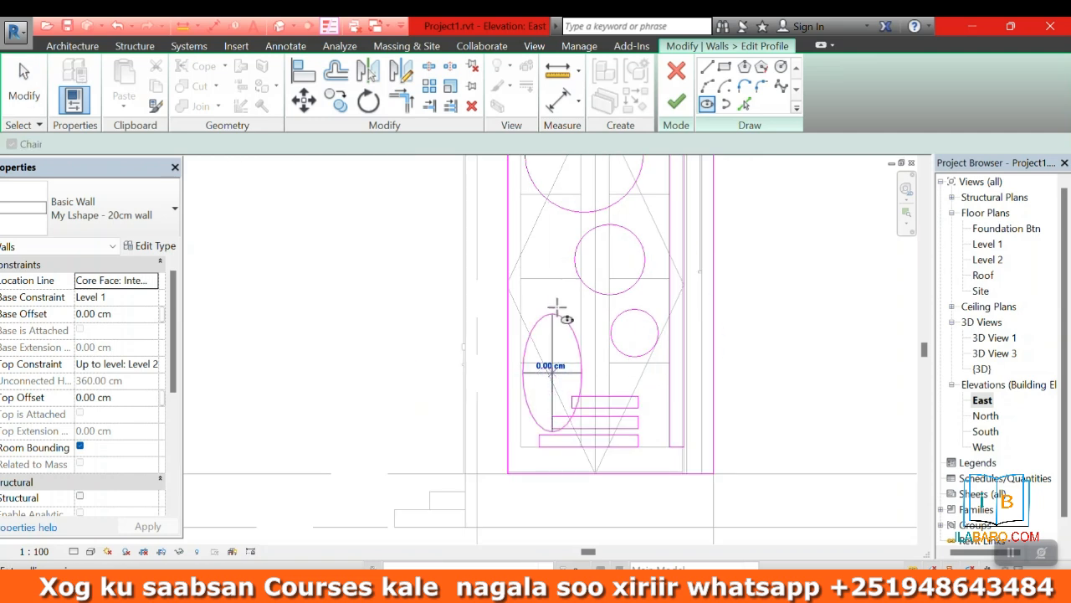
click(555, 312)
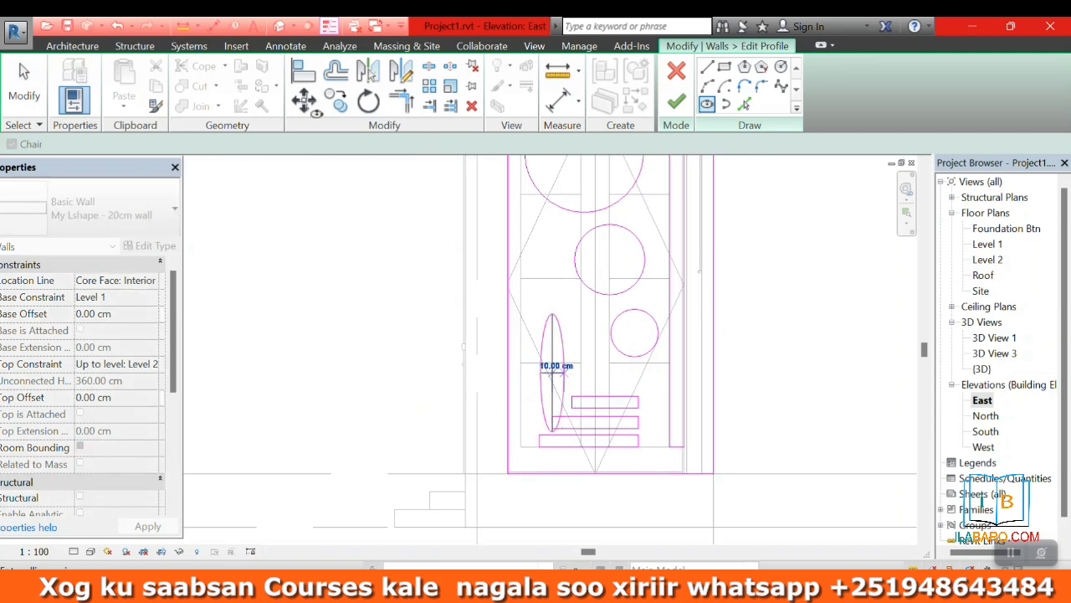
- Move the ellipse straight up until it clears the three horizontal rectangles, and finish the wall's profile edit
click(303, 100)
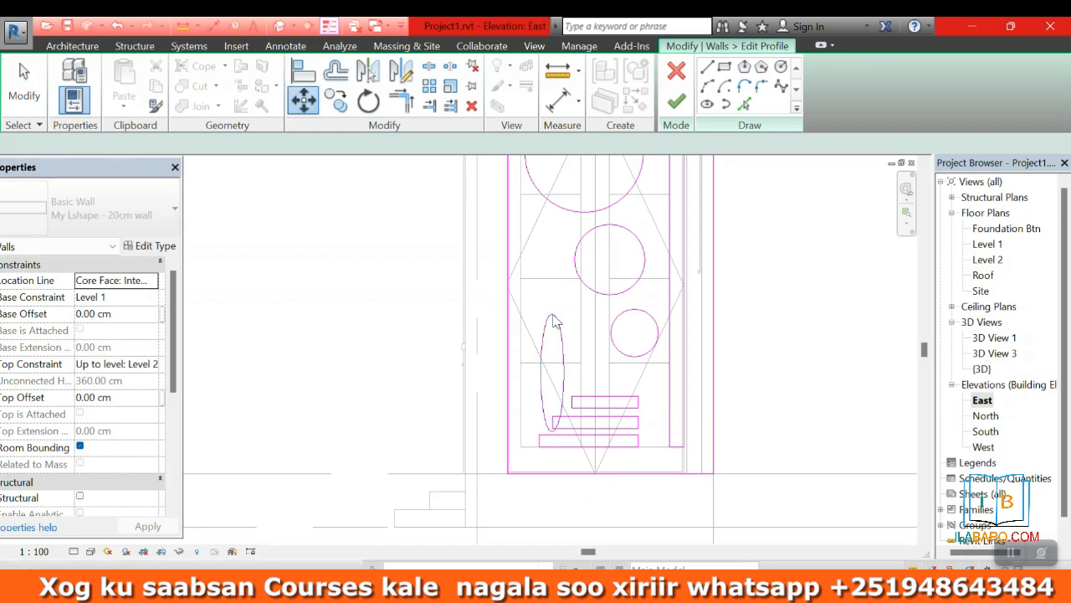
click(549, 322)
drag(551, 315, 552, 279)
click(783, 274)
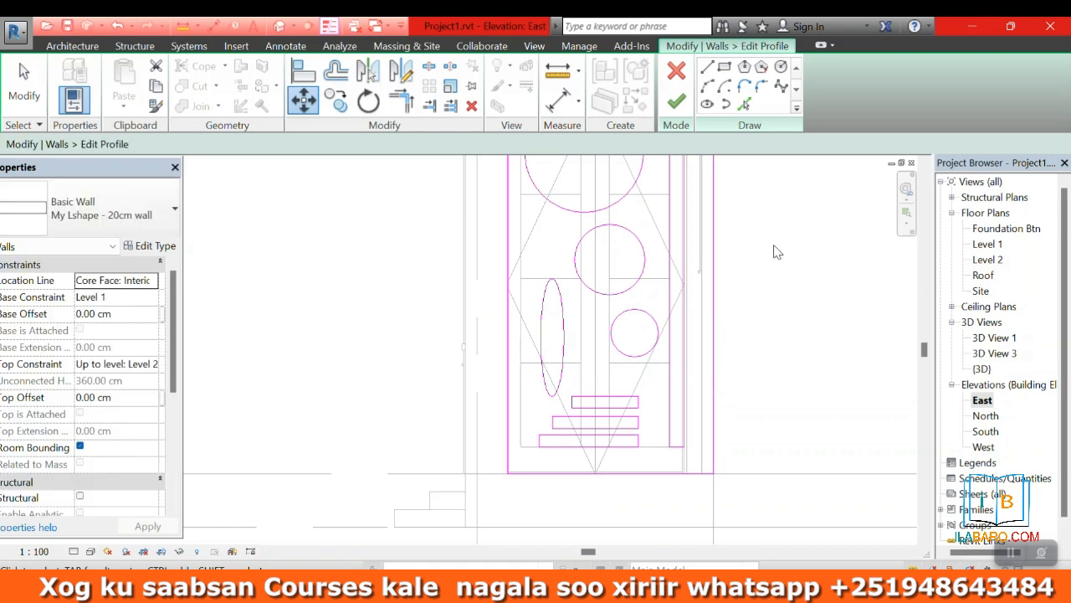
key(Escape)
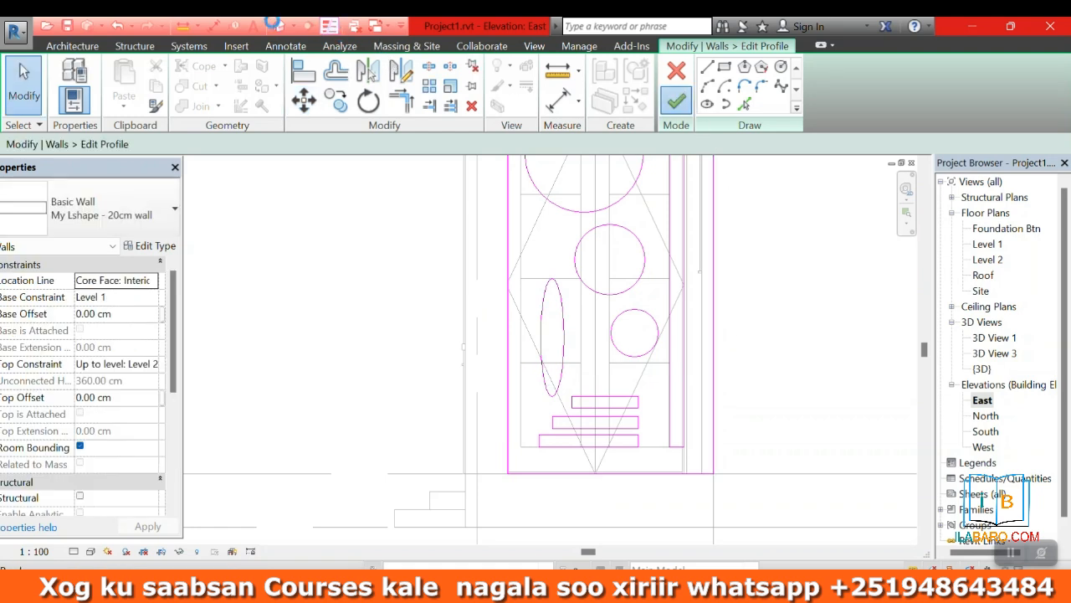
click(676, 100)
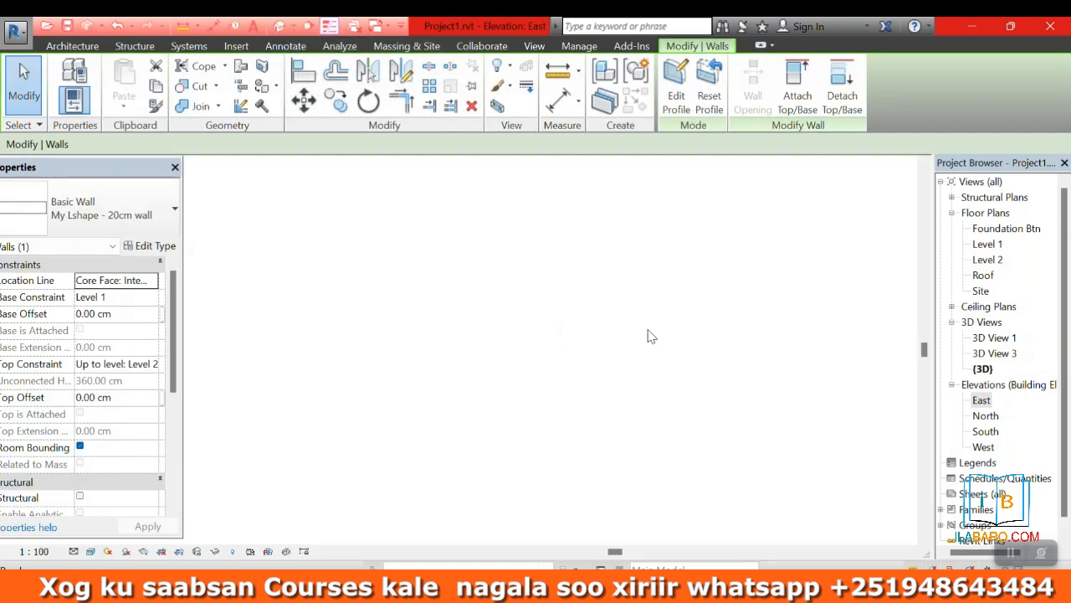
- Examine the end wall's openings and the veranda from several angles in the 3D view
scroll(560, 324, down, 2)
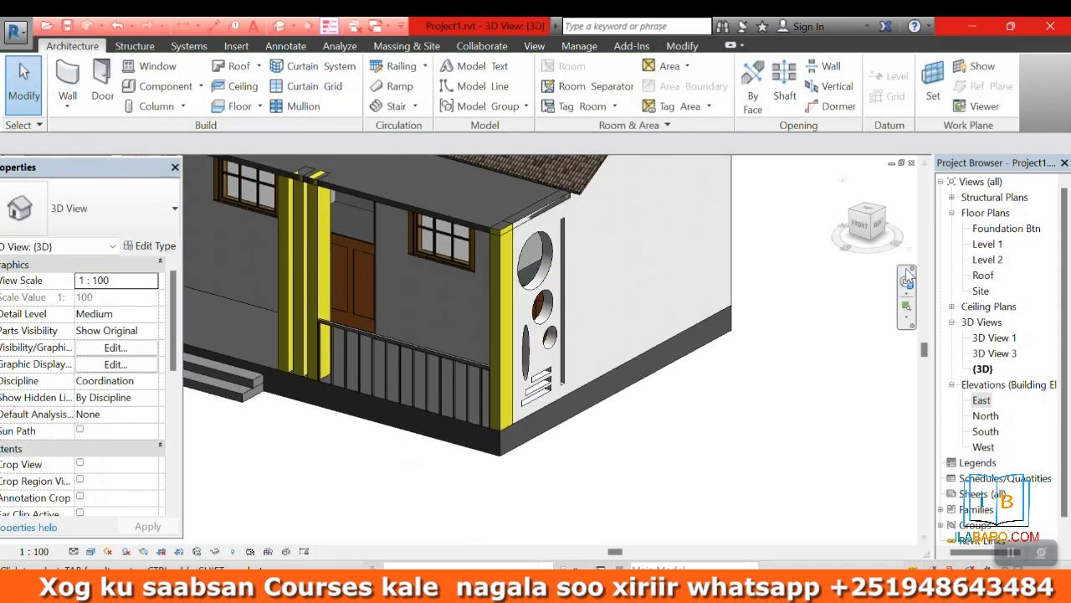
drag(855, 311, 687, 294)
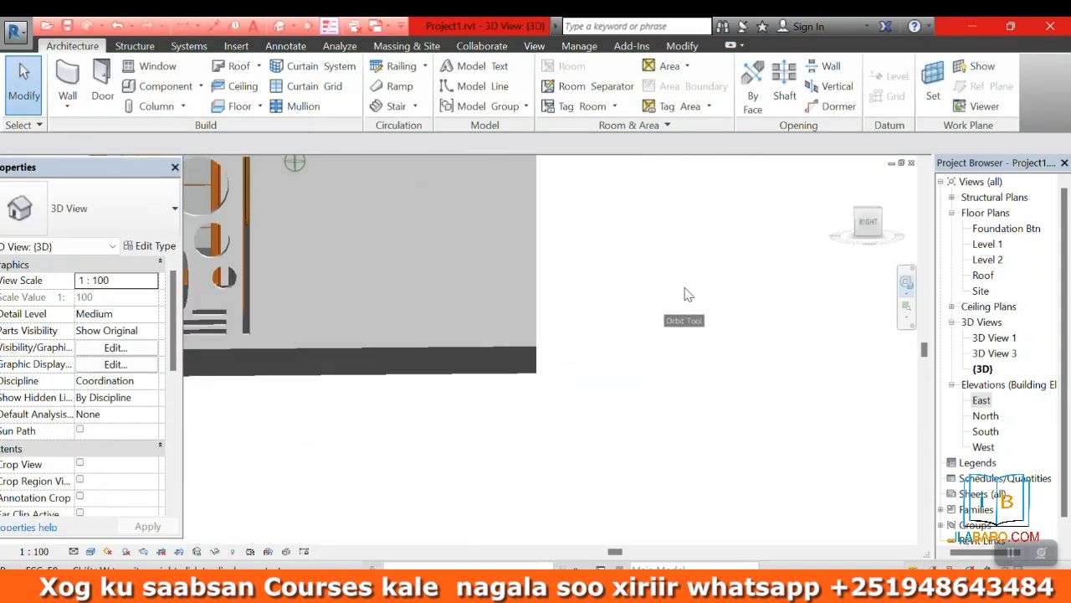
scroll(769, 314, down, 2)
mouse_move(766, 322)
mouse_down()
mouse_move(445, 326)
mouse_move(471, 306)
mouse_move(598, 344)
mouse_move(577, 330)
mouse_up()
scroll(643, 306, up, 3)
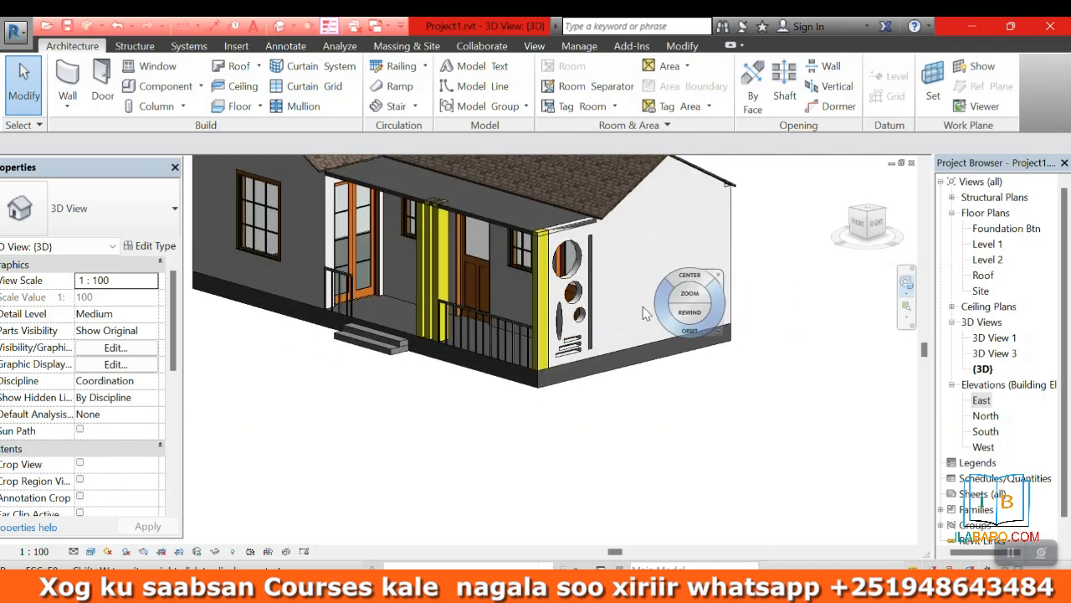
scroll(702, 341, down, 3)
drag(706, 368, 808, 422)
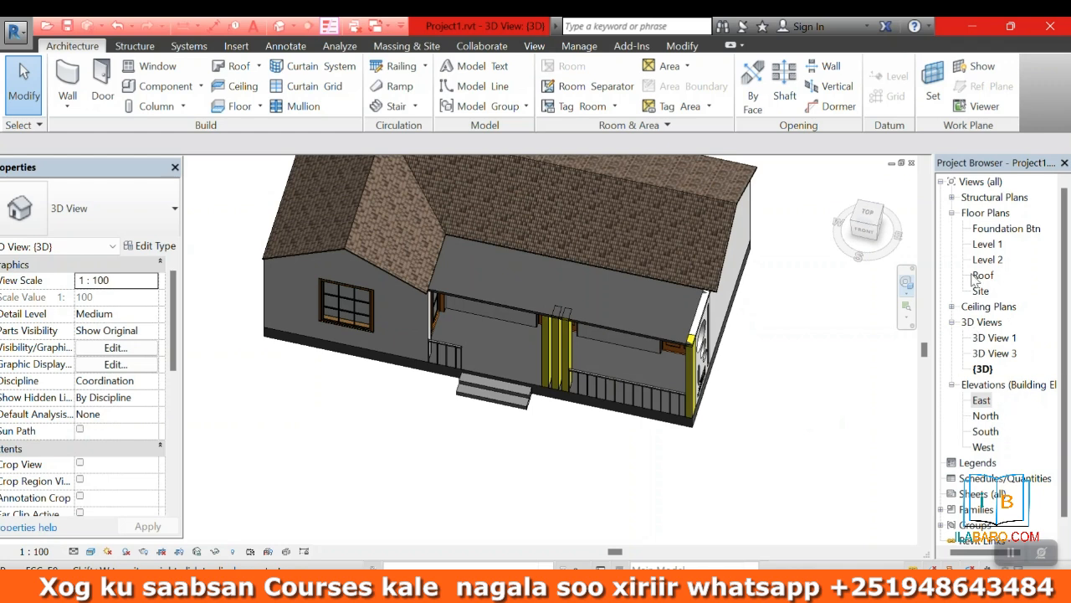
- Look over the Level 1 floor plan and open the Foundation Btn floor plan
double_click(987, 245)
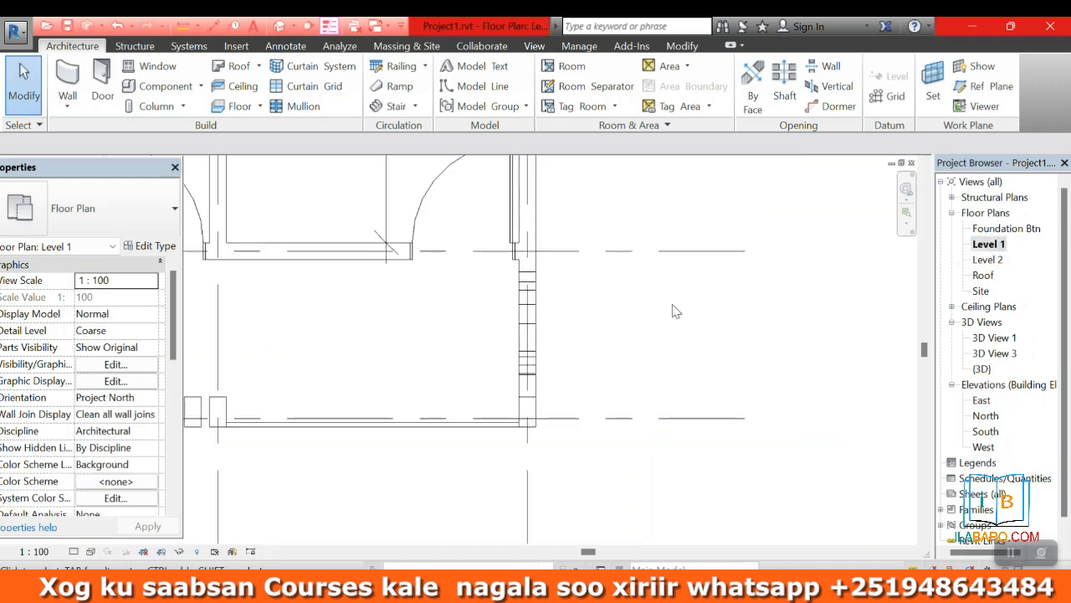
scroll(677, 311, down, 3)
scroll(604, 381, down, 3)
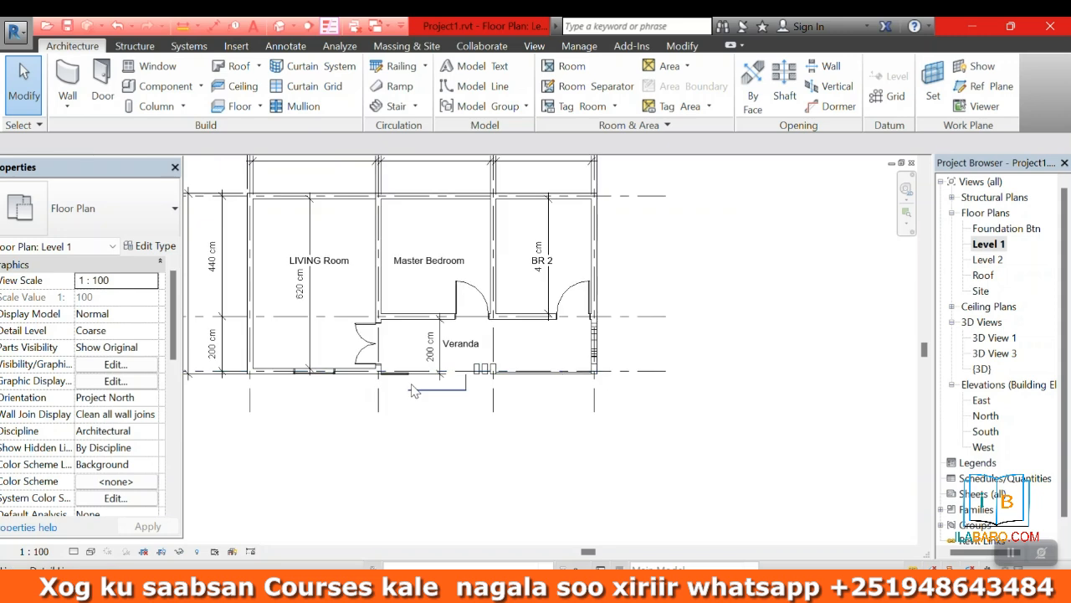
scroll(624, 368, up, 2)
double_click(1006, 229)
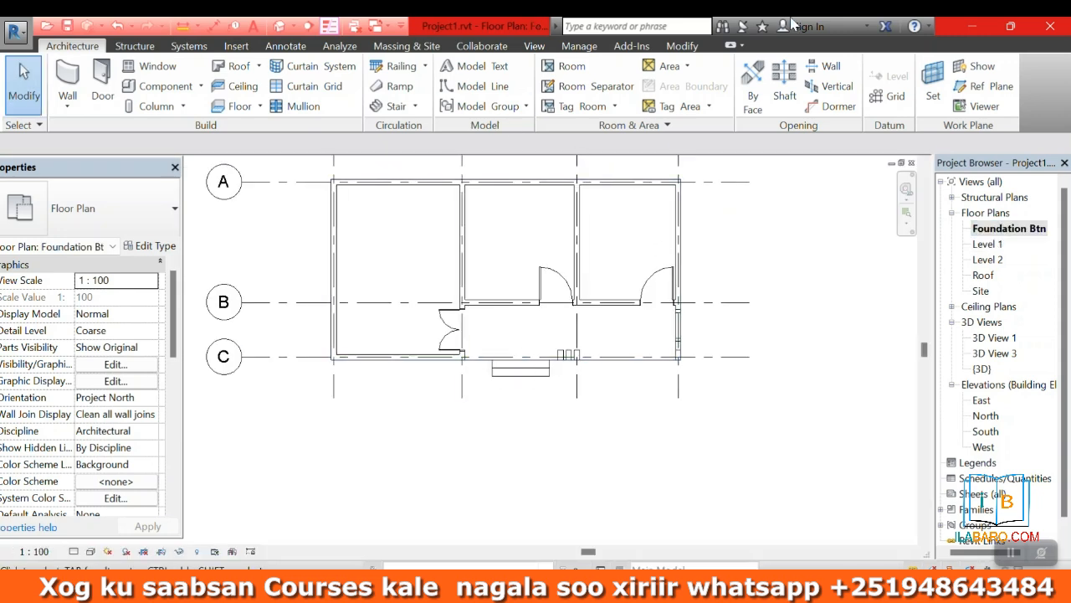
click(204, 86)
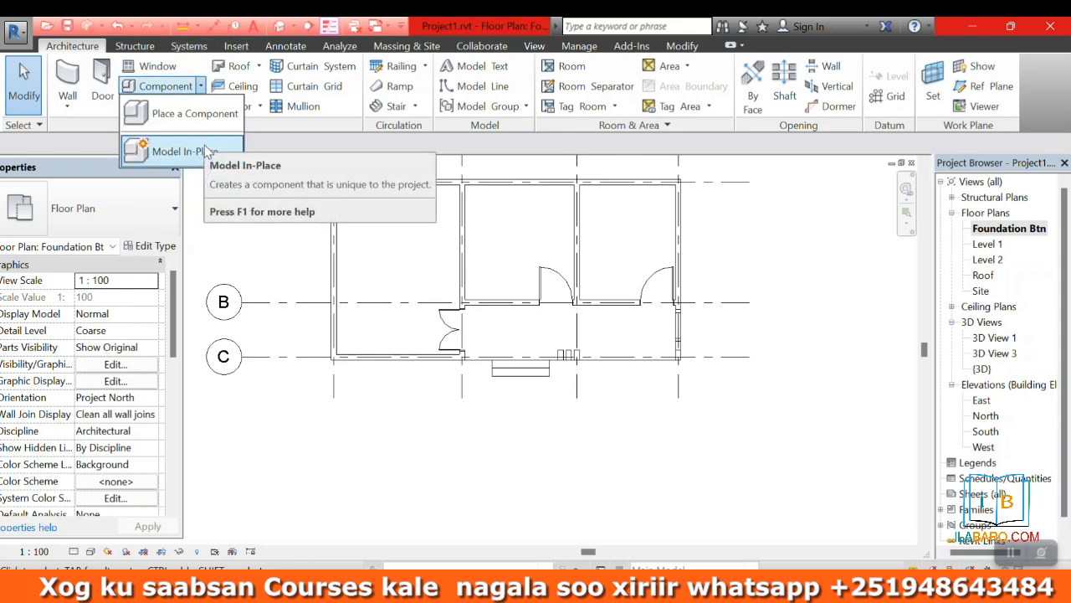
click(814, 313)
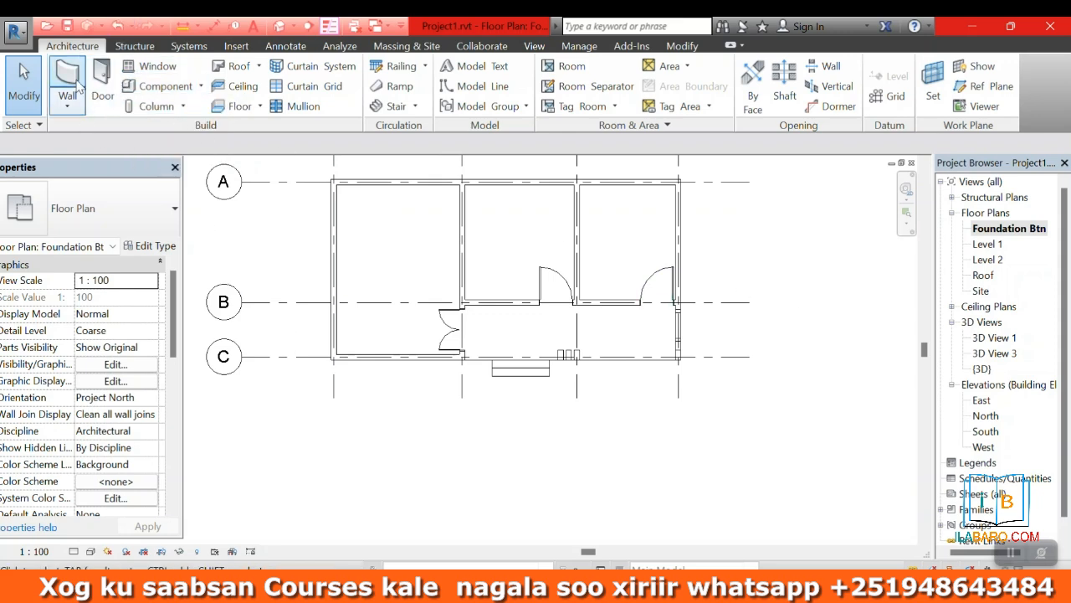
- Draw three connected 20 cm walls in front of the living room, from its outer corner 60 cm outward, along to the steps and back
key(w)
key(a)
scroll(344, 373, up, 2)
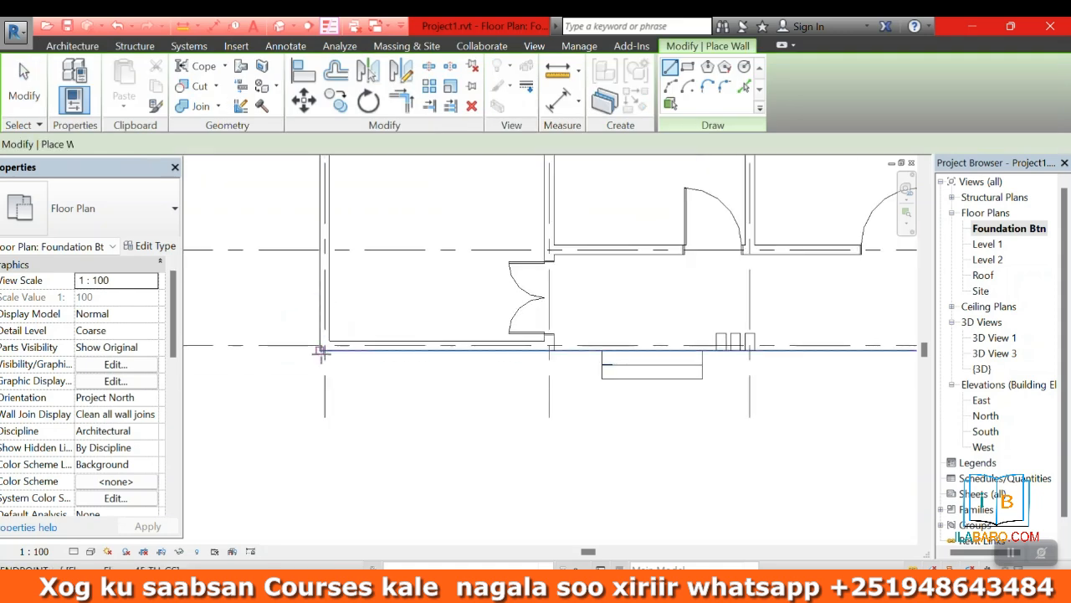
click(324, 353)
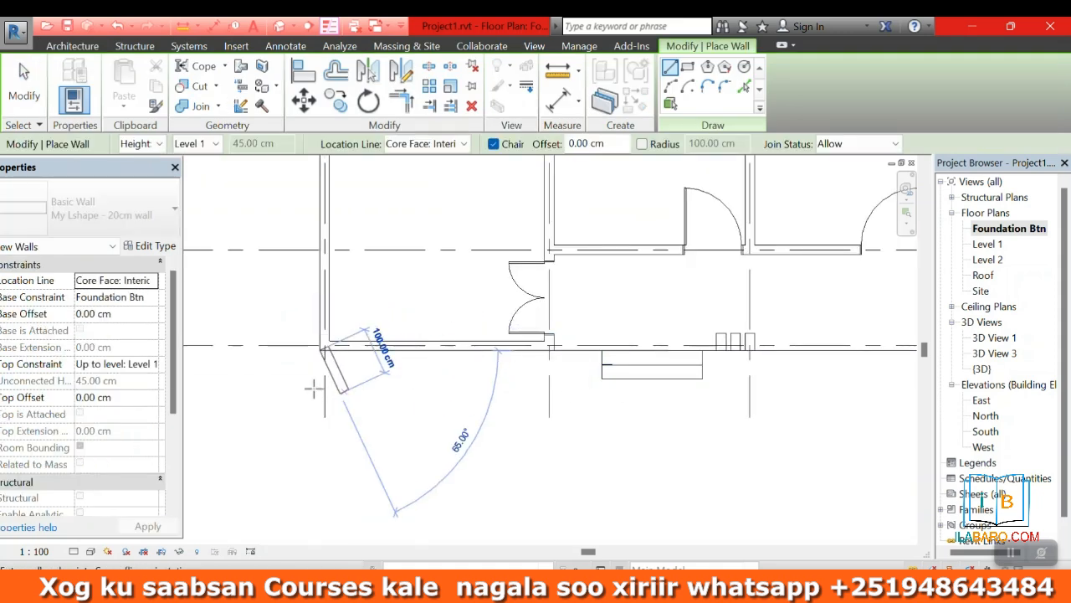
scroll(345, 381, up, 2)
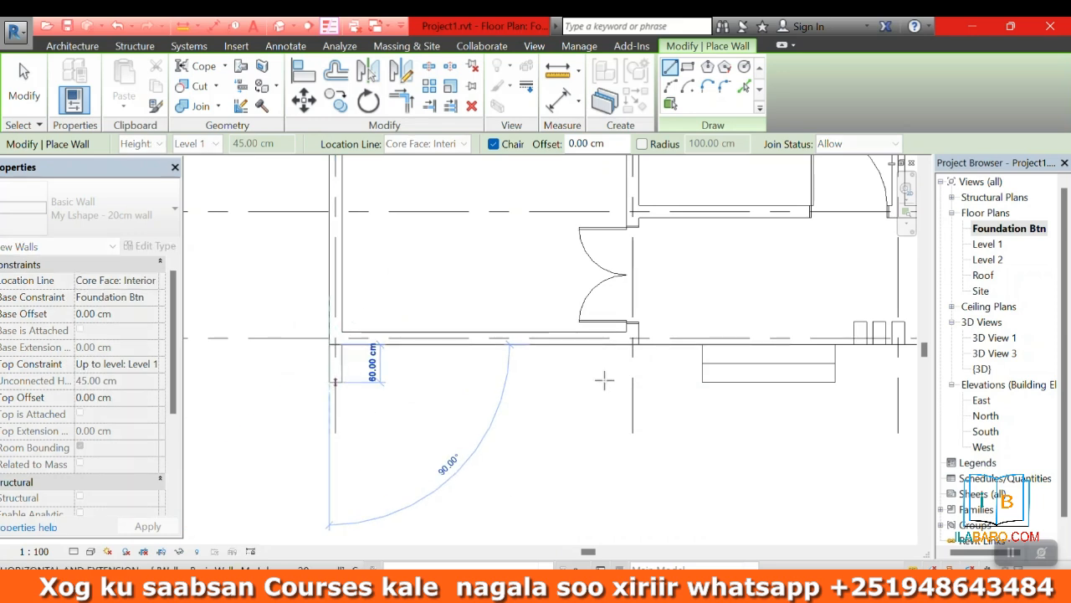
click(703, 362)
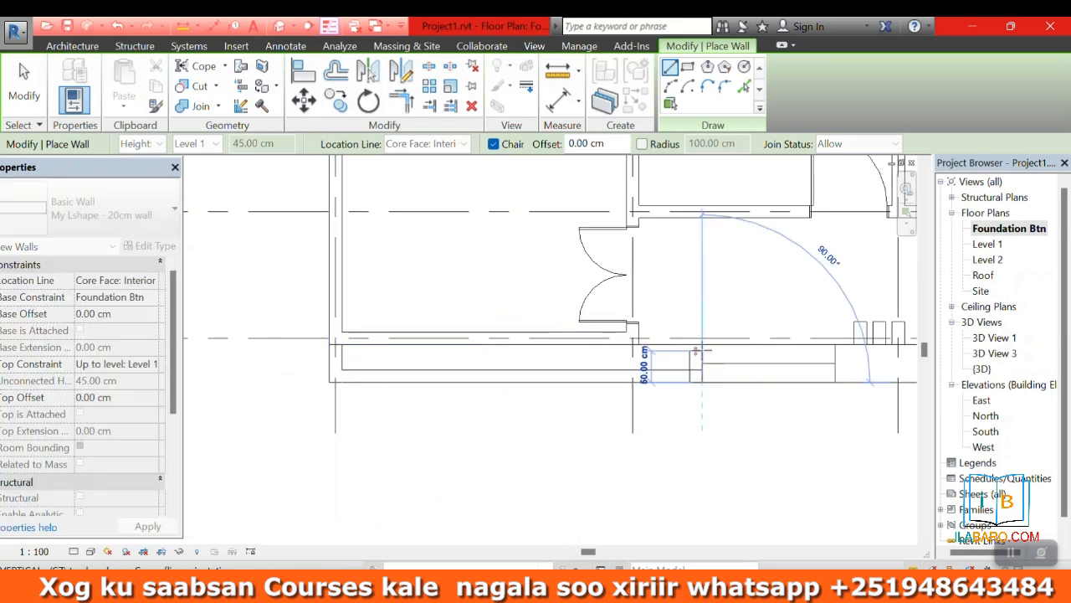
click(702, 344)
key(Escape)
click(691, 347)
key(Escape)
key(Escape)
- Inspect the low walls in front of the living room in the 3D view
click(278, 27)
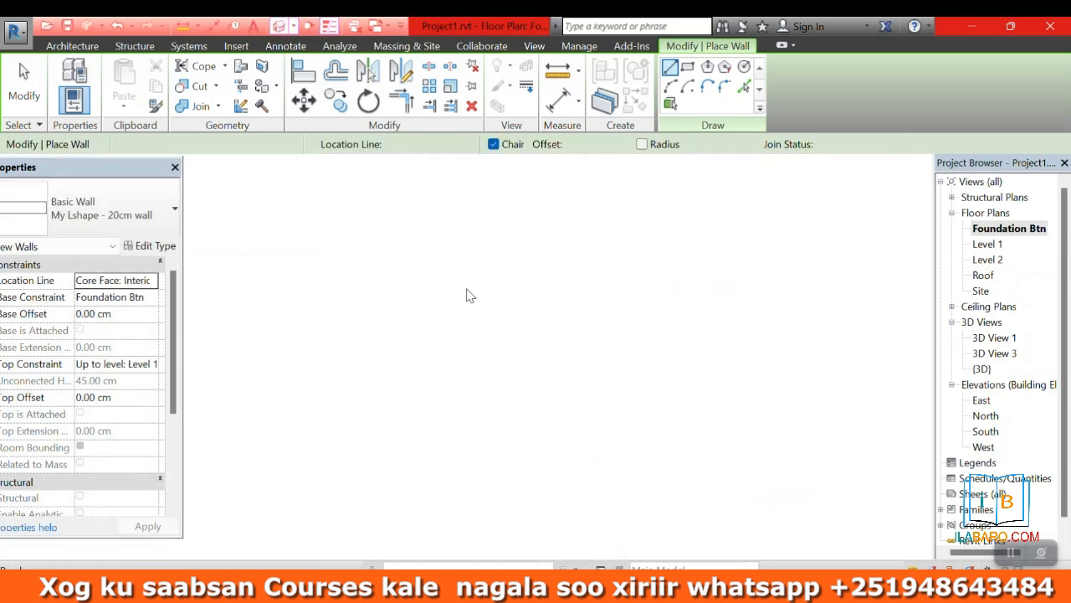
scroll(411, 355, up, 3)
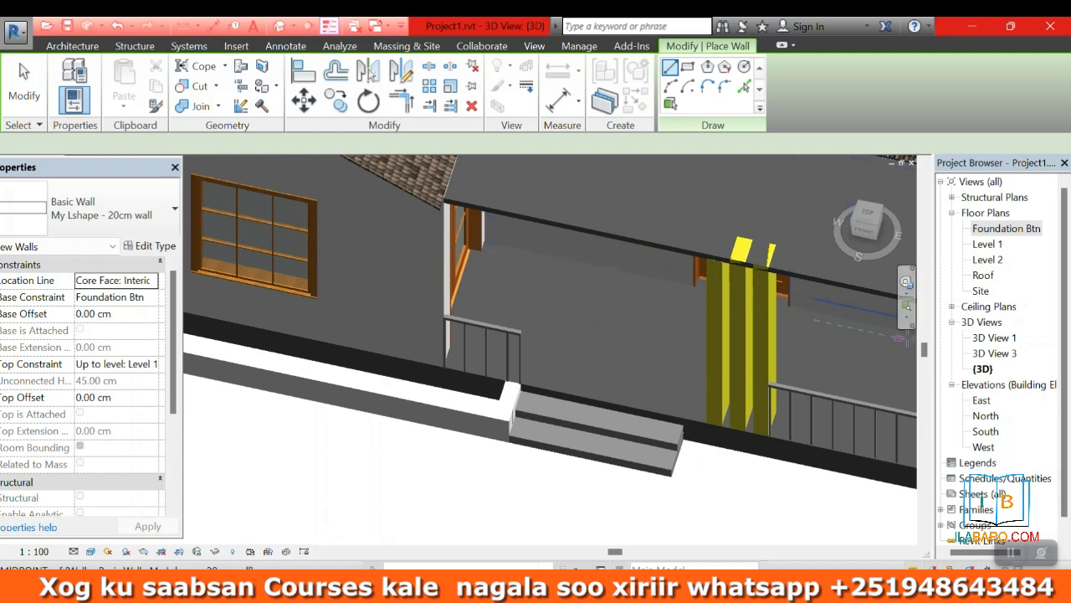
click(907, 282)
scroll(668, 403, down, 3)
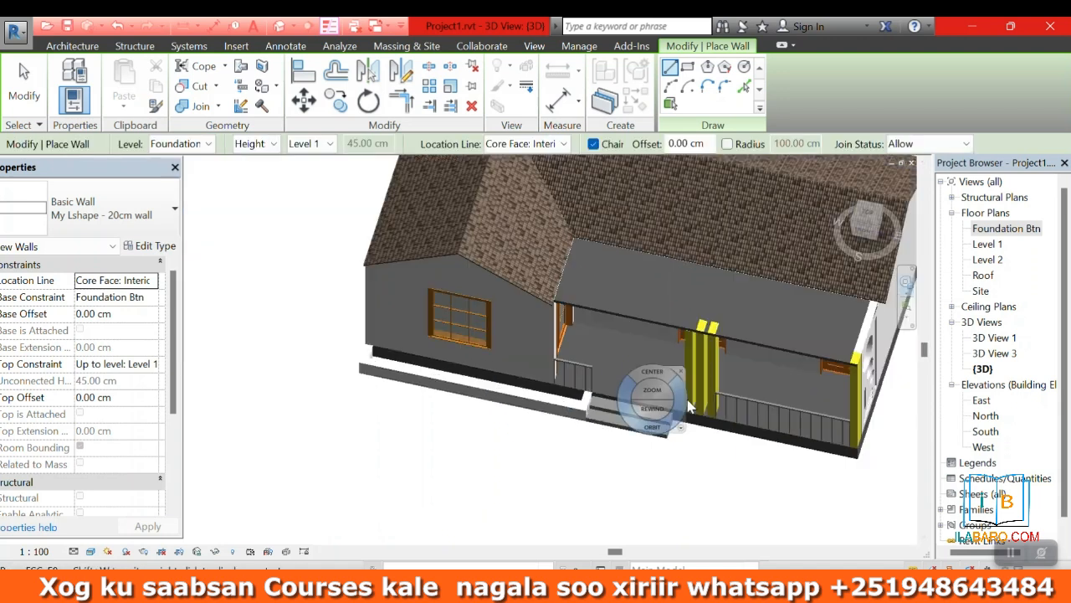
key(Escape)
key(Escape)
click(374, 362)
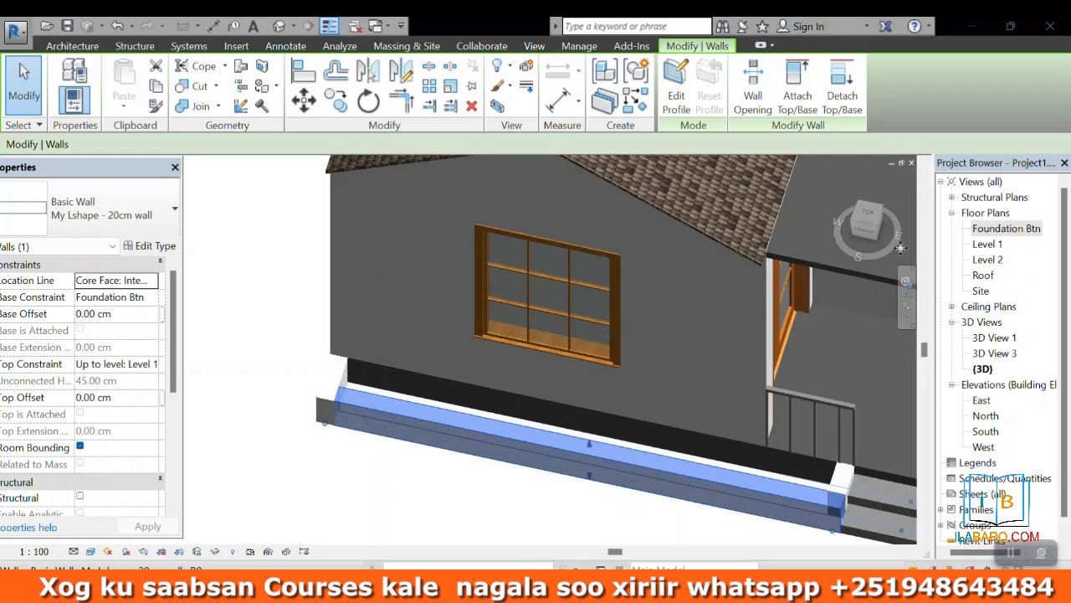
- In the Foundation Btn floor plan, change the three low walls in front of the living room to the 10cm wall type
double_click(1005, 229)
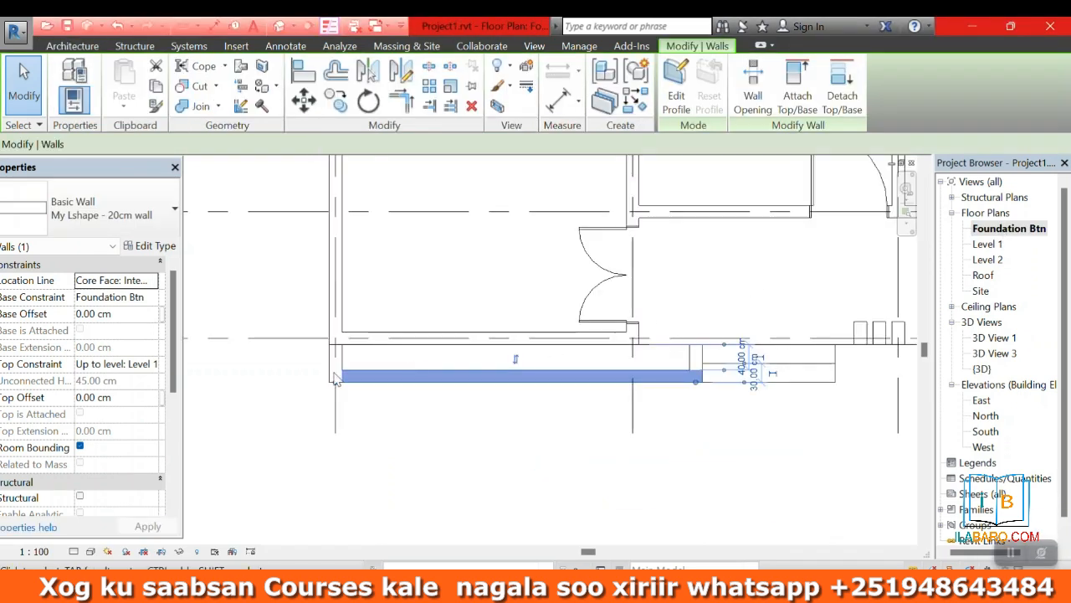
scroll(332, 377, up, 2)
click(366, 345)
click(358, 349)
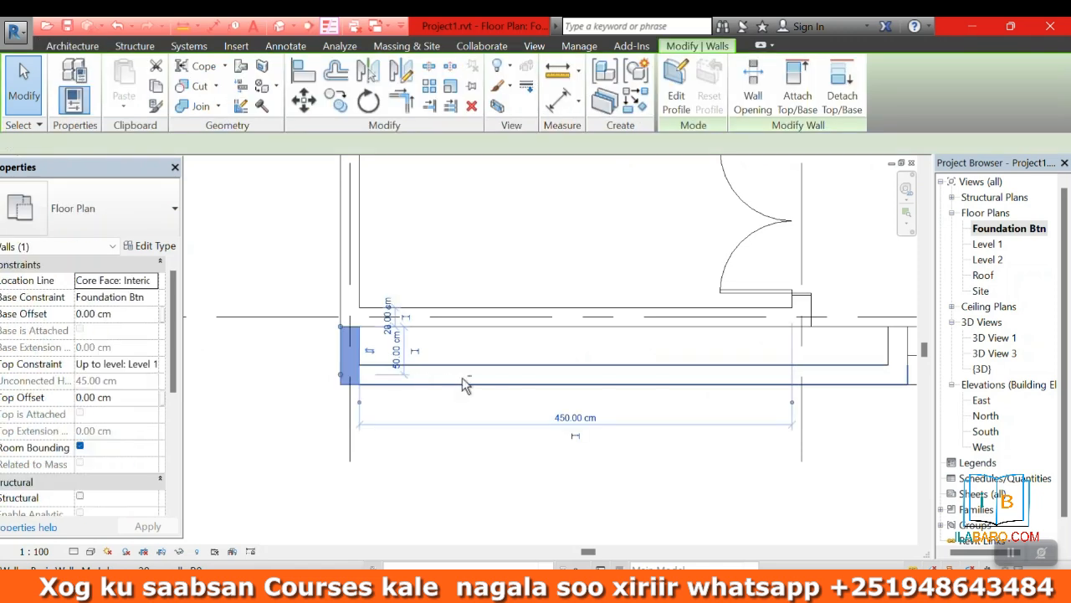
scroll(415, 325, down, 4)
scroll(716, 339, up, 3)
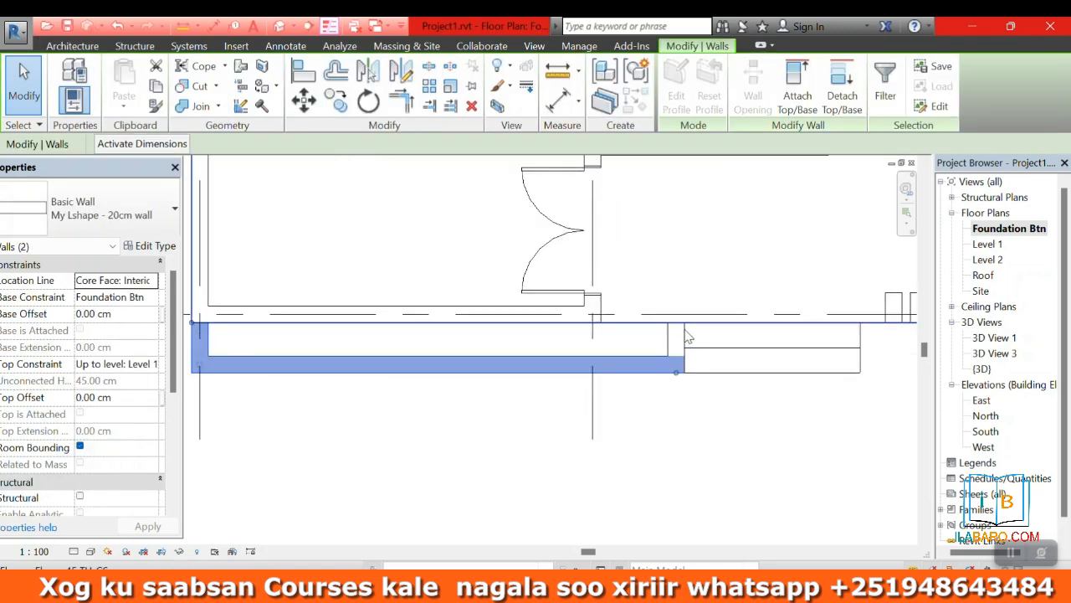
click(146, 247)
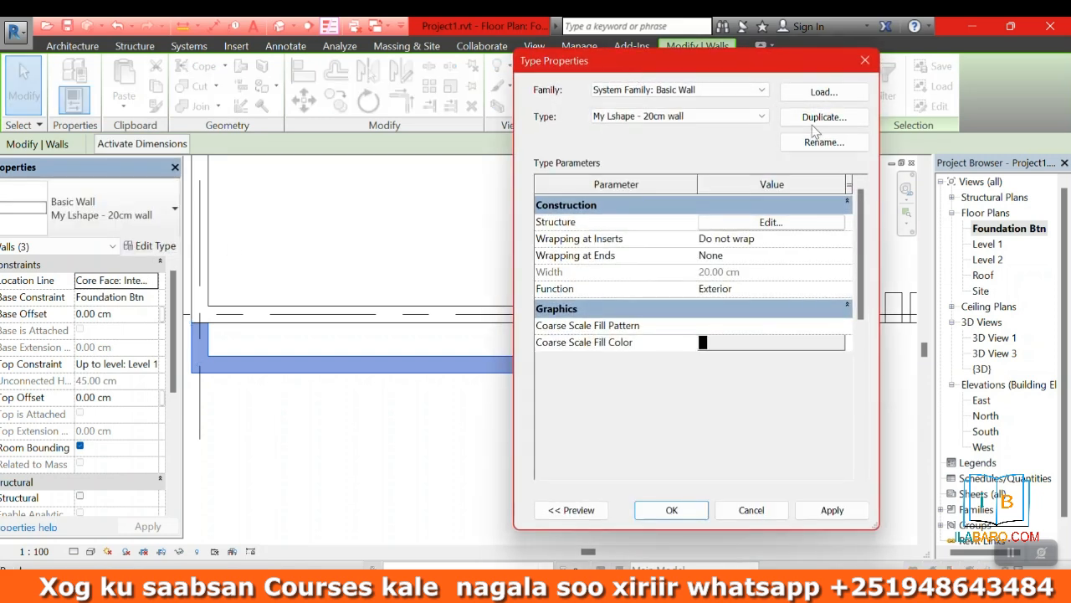
click(692, 119)
click(620, 128)
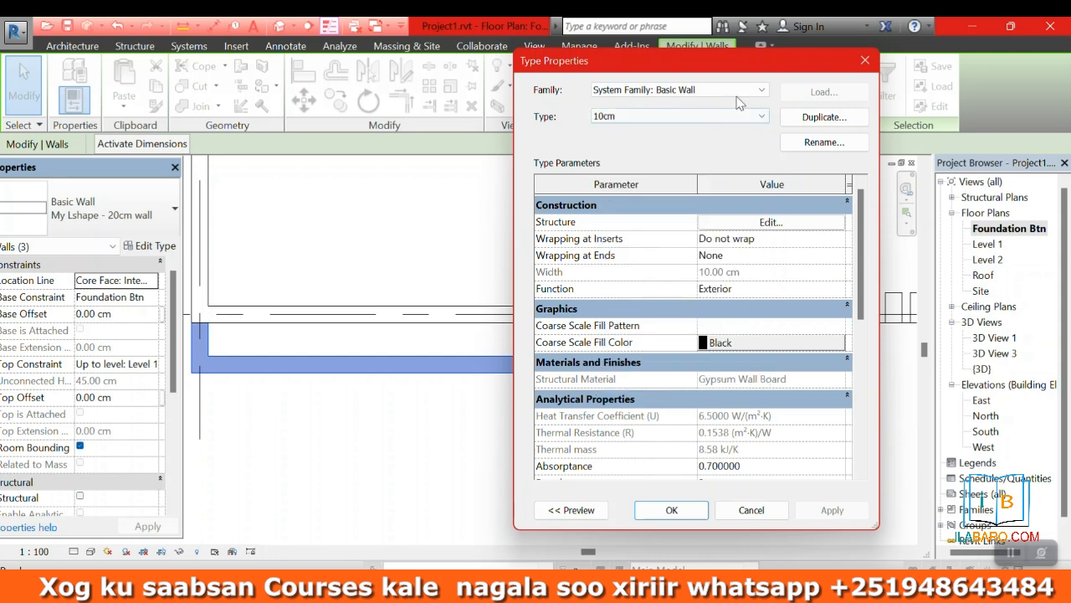
click(772, 224)
click(867, 69)
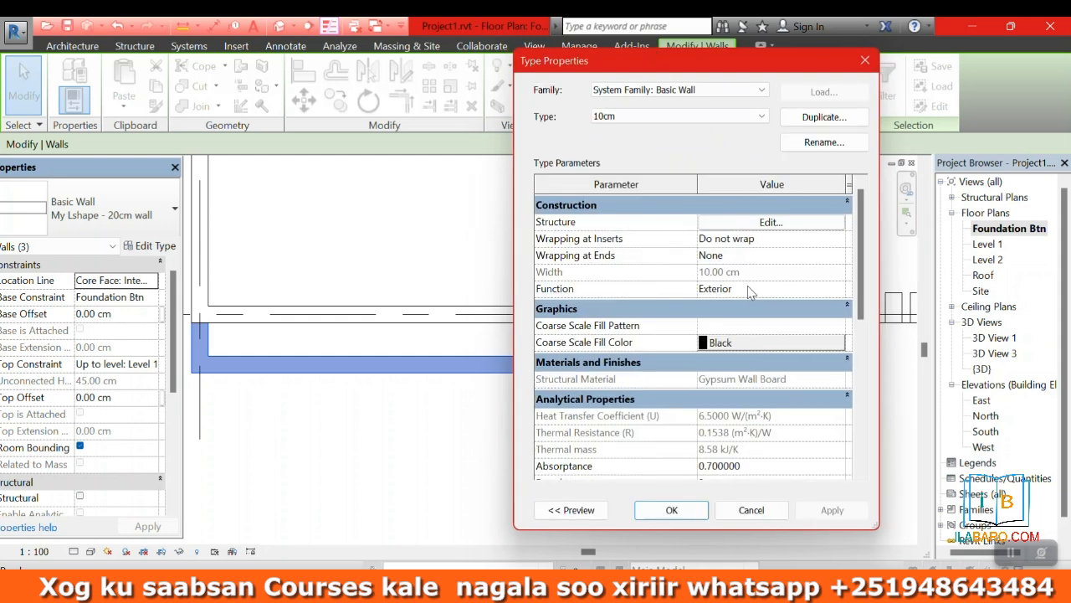
click(669, 510)
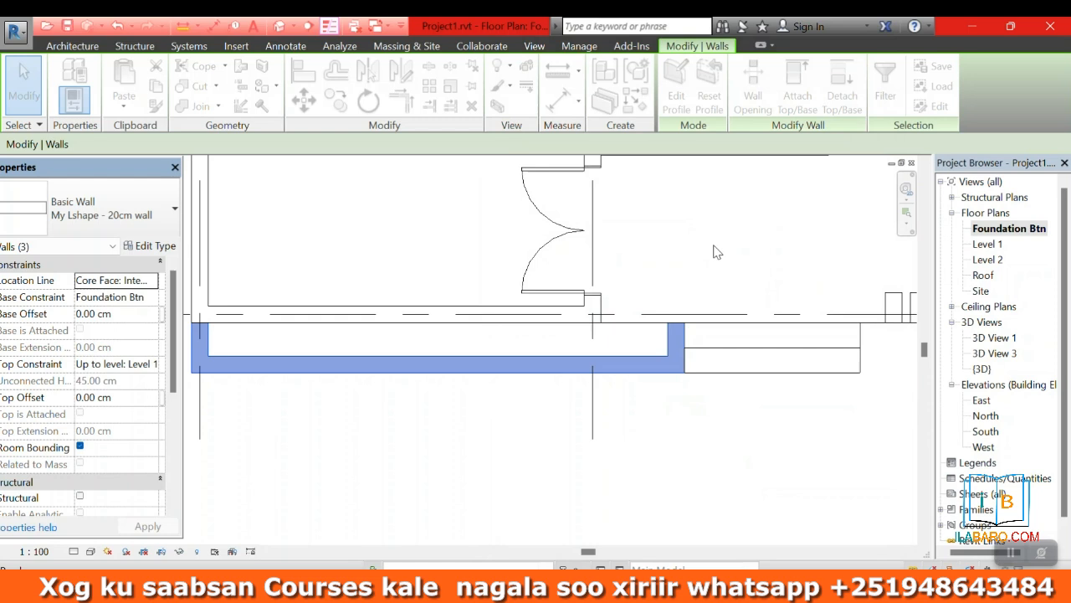
click(515, 436)
scroll(368, 346, down, 2)
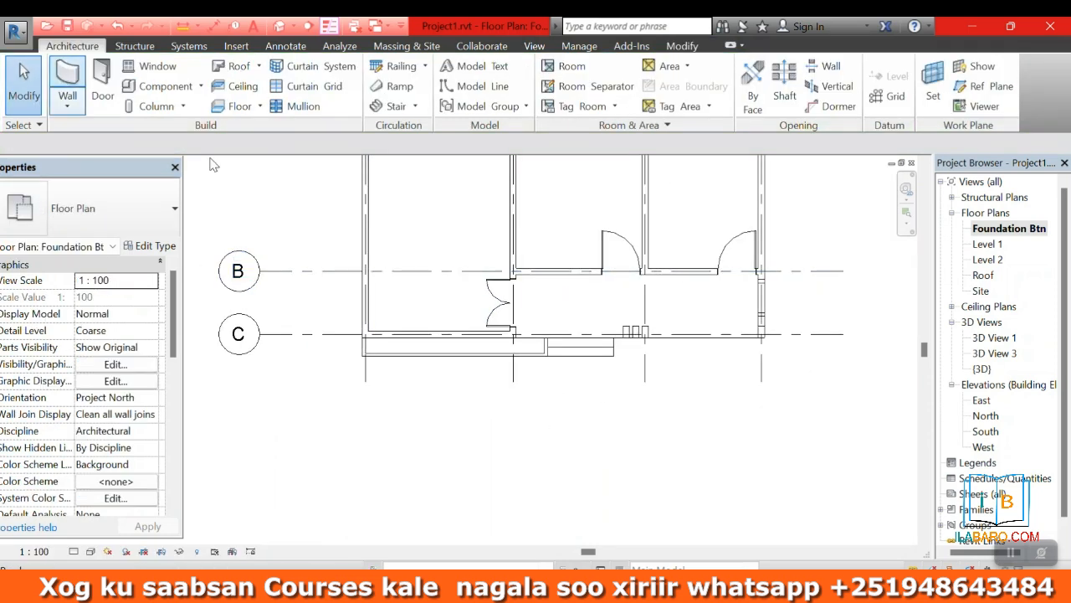
- Draw three connected 20 cm walls in front of the veranda, outward from the steps' corner, 470 cm along and 60 cm back to the end wall
key(w)
key(a)
scroll(620, 309, up, 3)
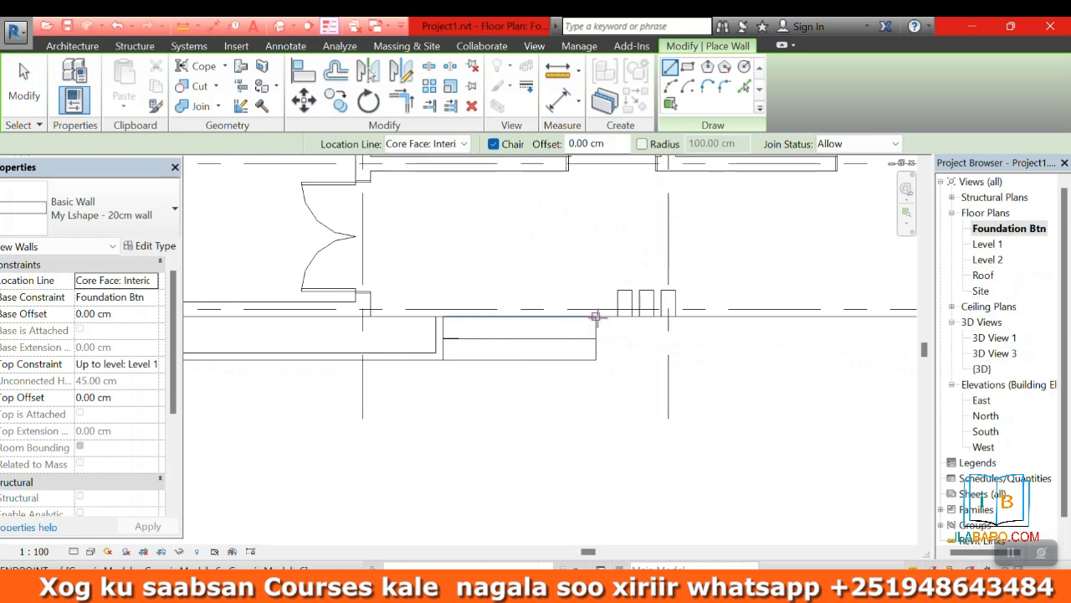
click(596, 360)
scroll(720, 435, down, 2)
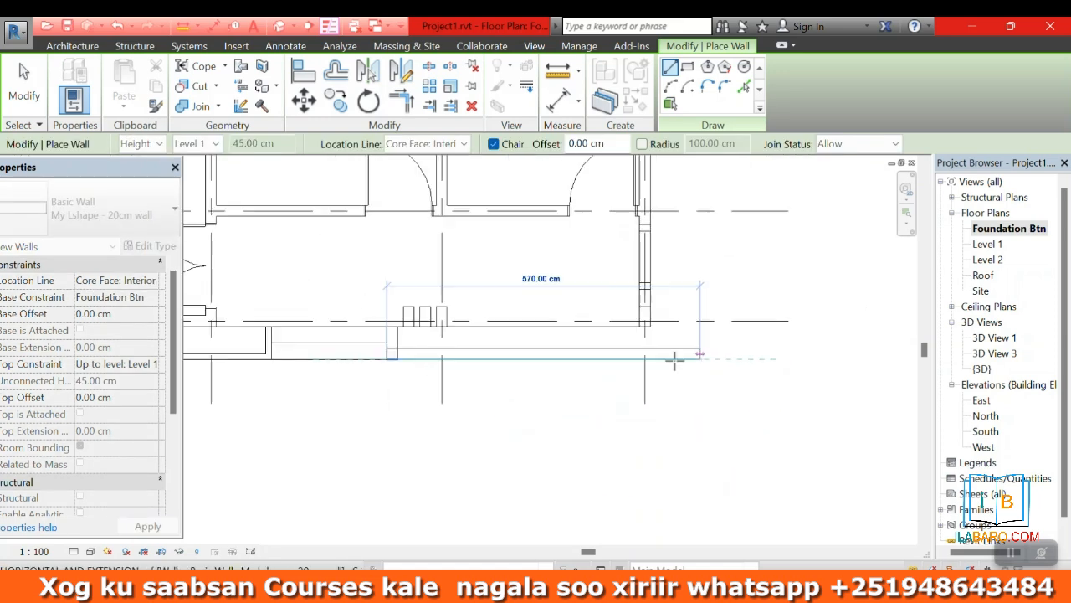
scroll(720, 358, up, 1)
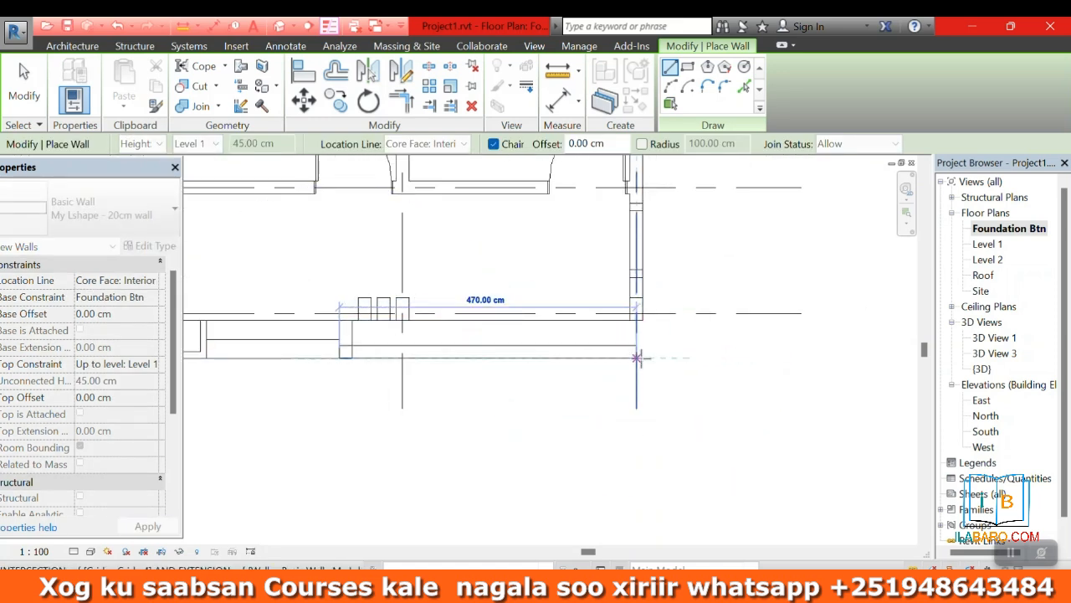
click(636, 358)
scroll(640, 322, up, 2)
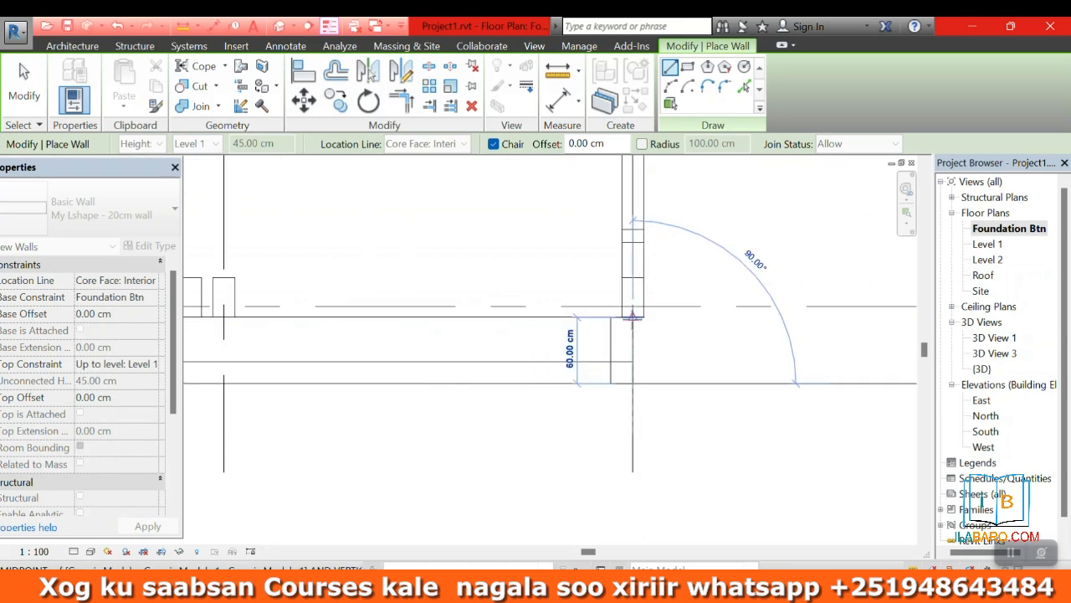
click(633, 318)
key(Escape)
key(Escape)
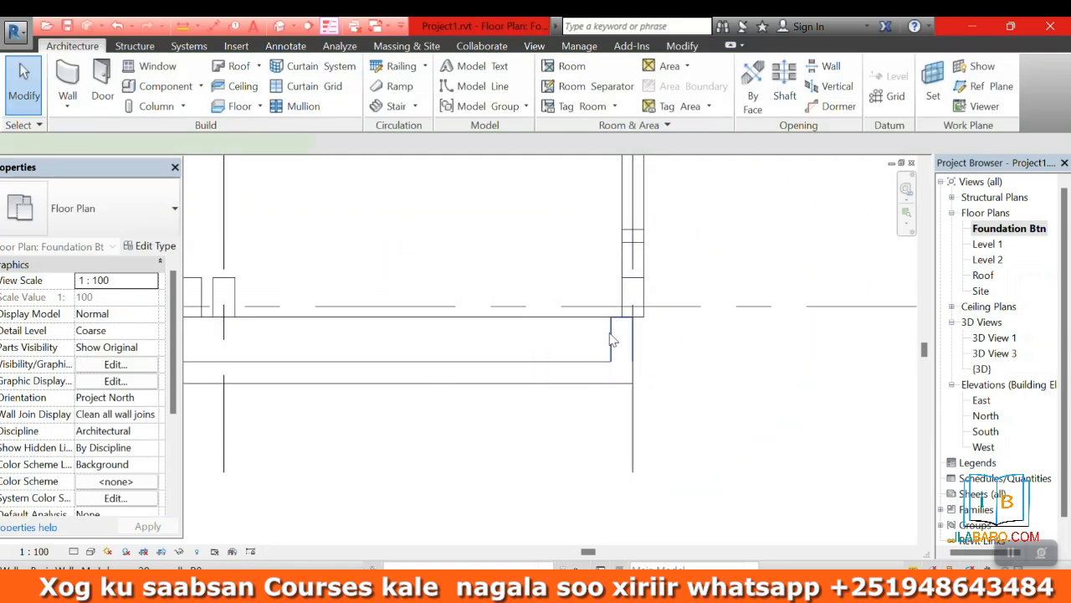
- Move the short return wall 10 cm outward to line up with the outer corner of the veranda's end wall
click(612, 340)
scroll(655, 302, up, 3)
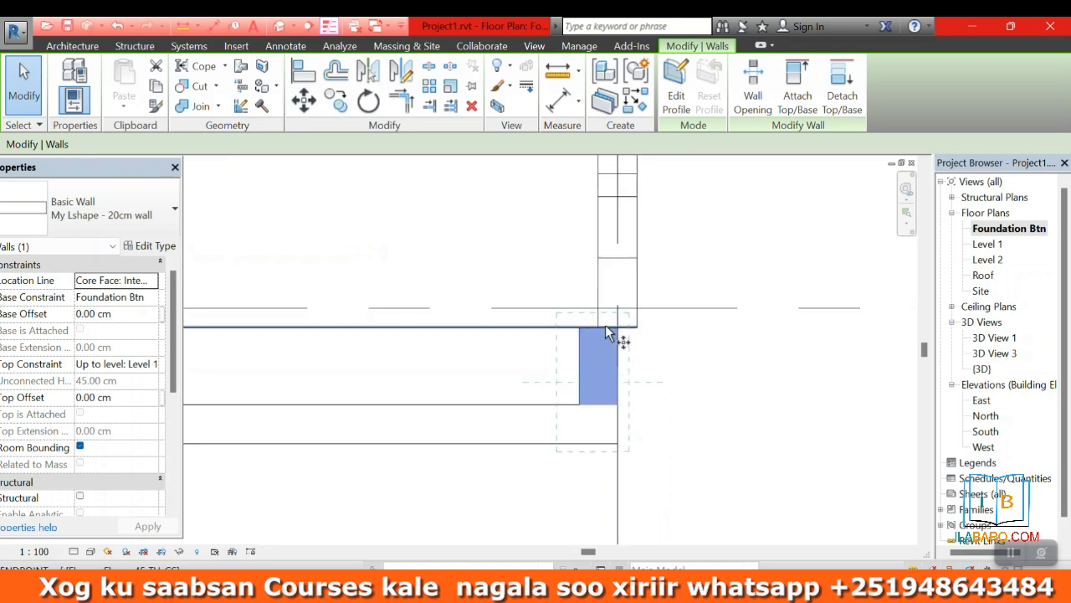
drag(615, 332, 631, 325)
click(638, 325)
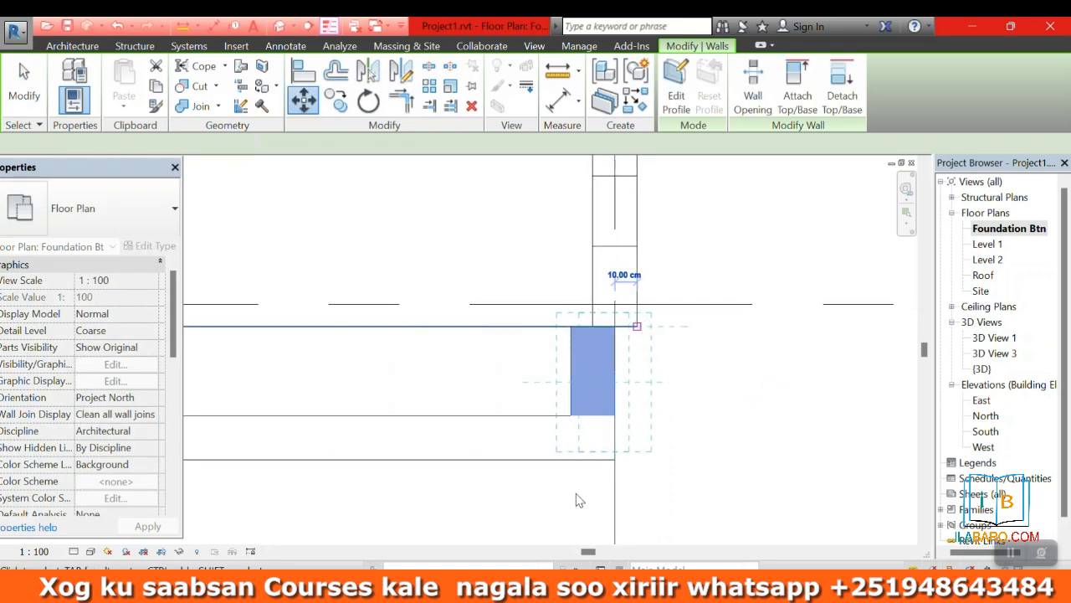
click(694, 370)
- Change the three low walls in front of the veranda to the 10cm wall type
scroll(663, 361, down, 5)
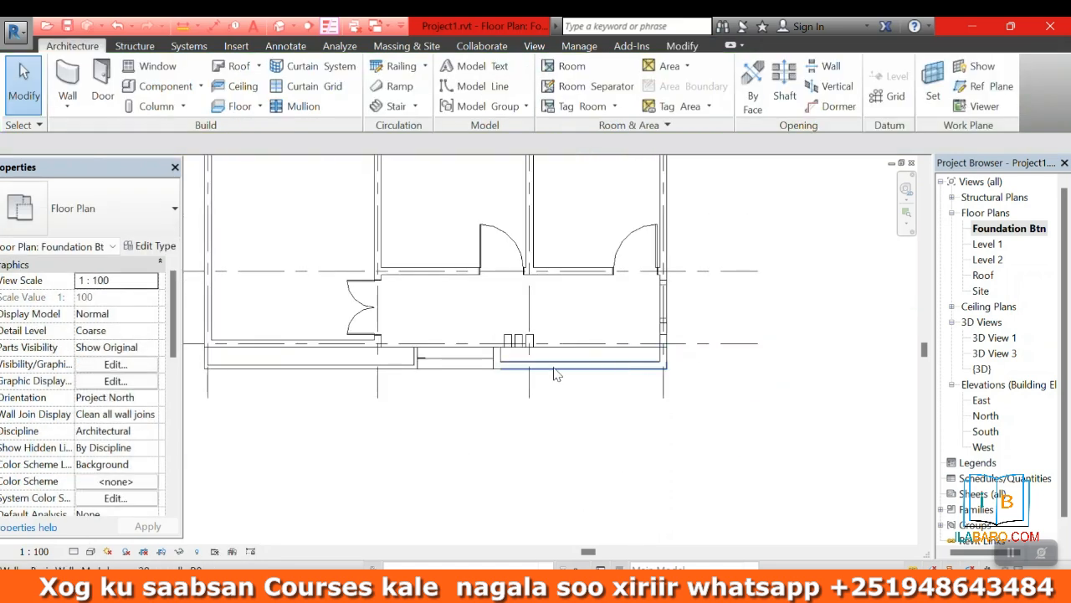
click(553, 369)
scroll(510, 362, up, 1)
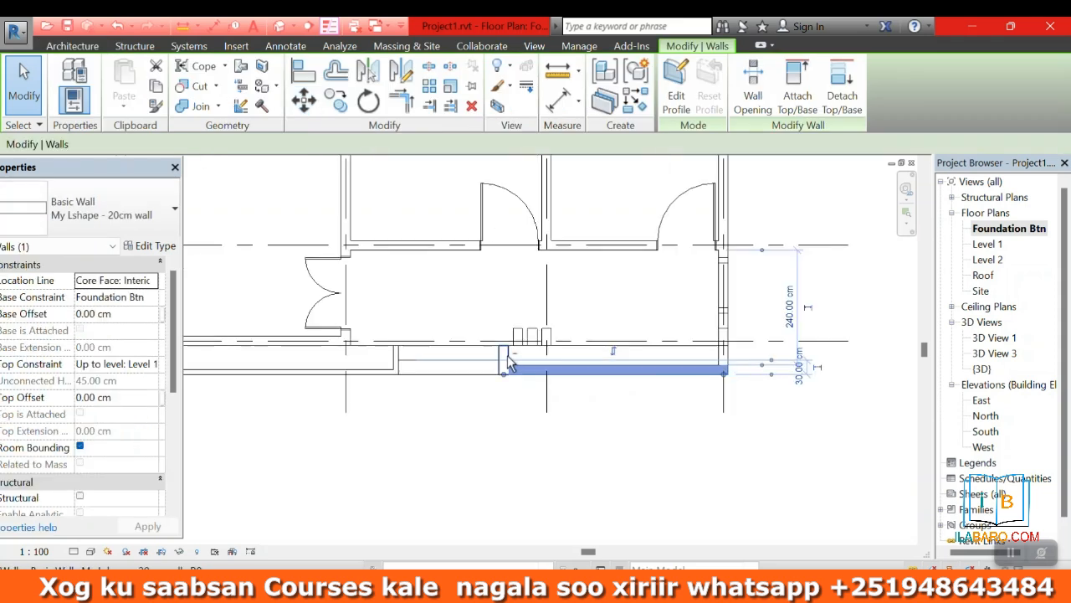
ctrl+click(516, 358)
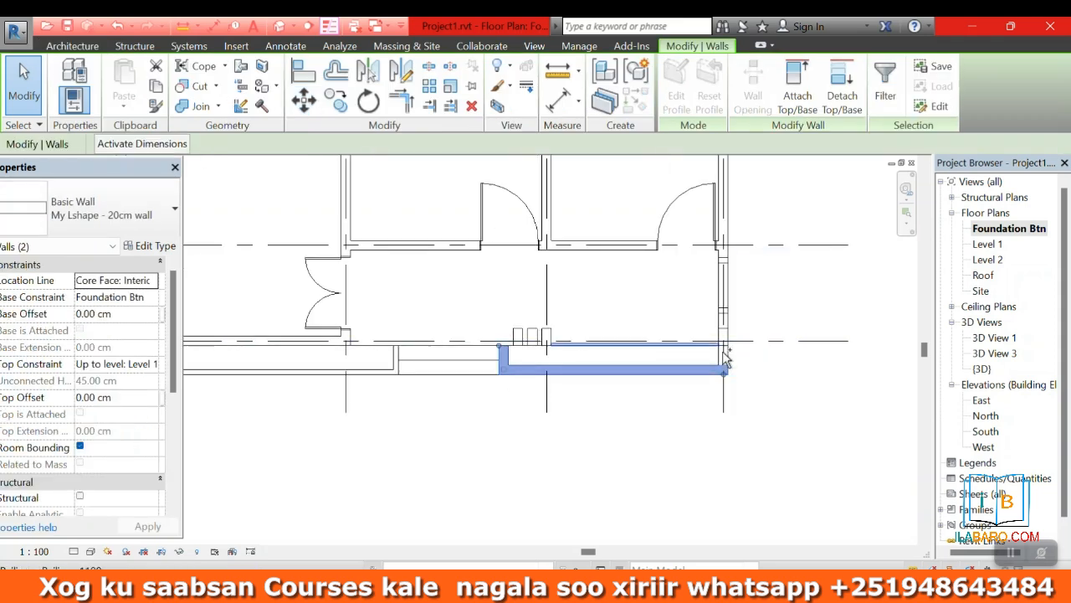
click(123, 214)
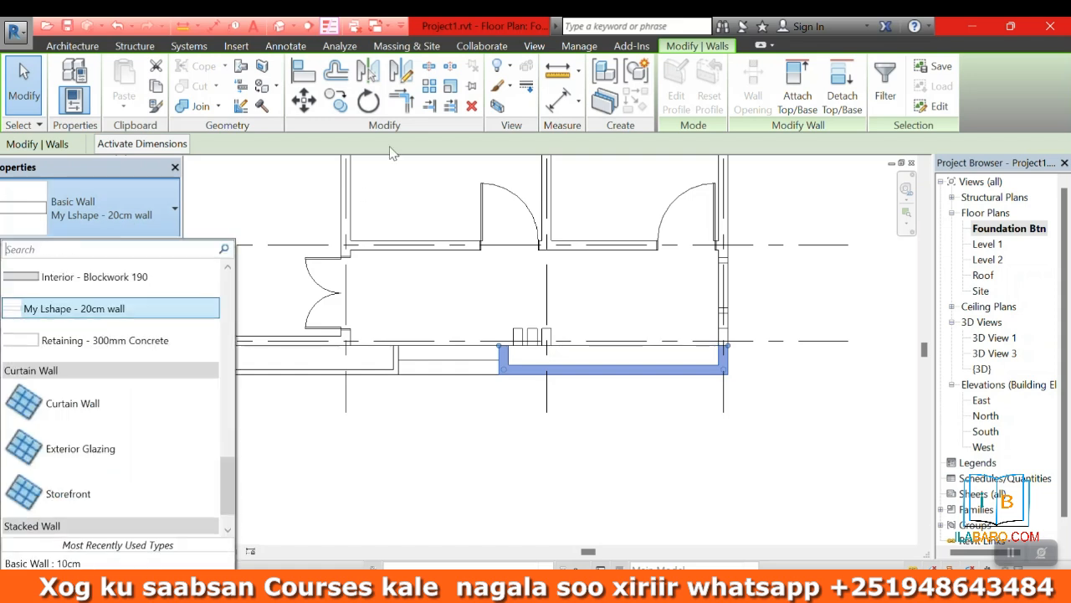
scroll(88, 326, up, 10)
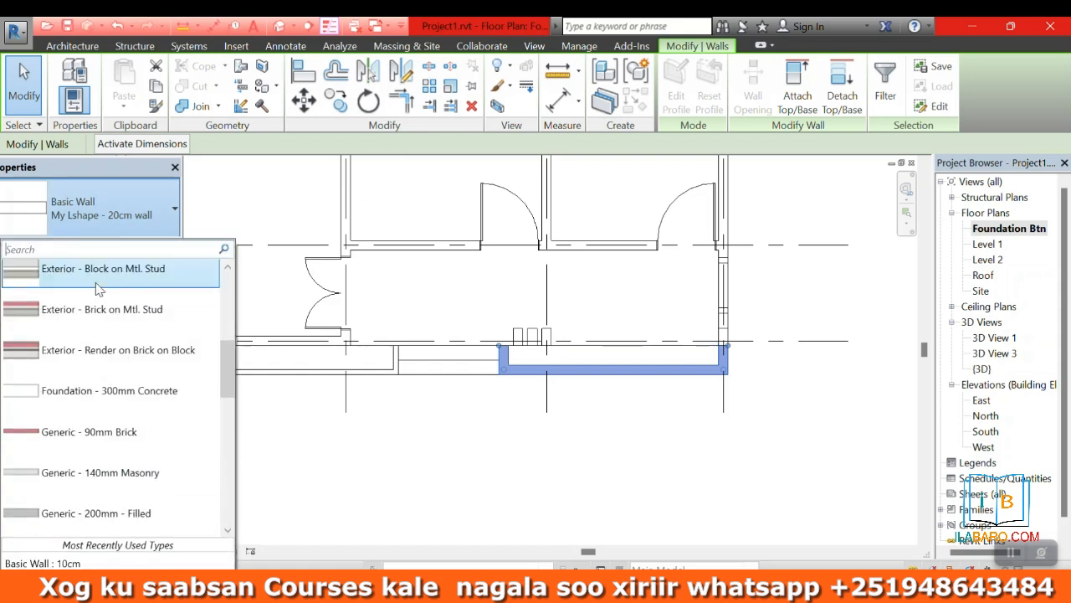
click(66, 297)
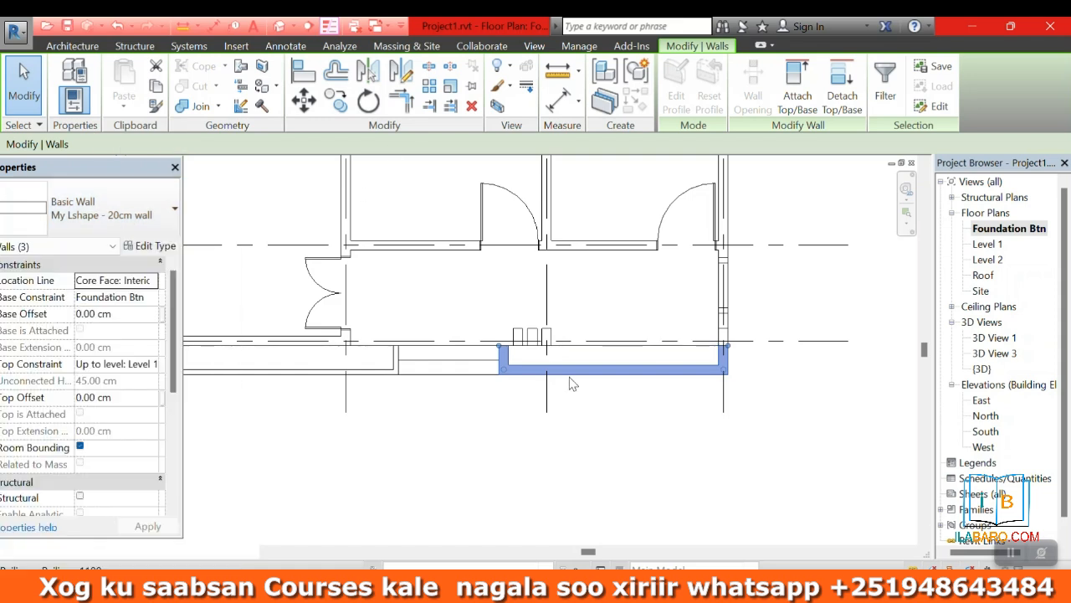
click(743, 421)
scroll(590, 309, down, 2)
- Inspect the low walls on both sides of the steps in the 3D view
click(278, 26)
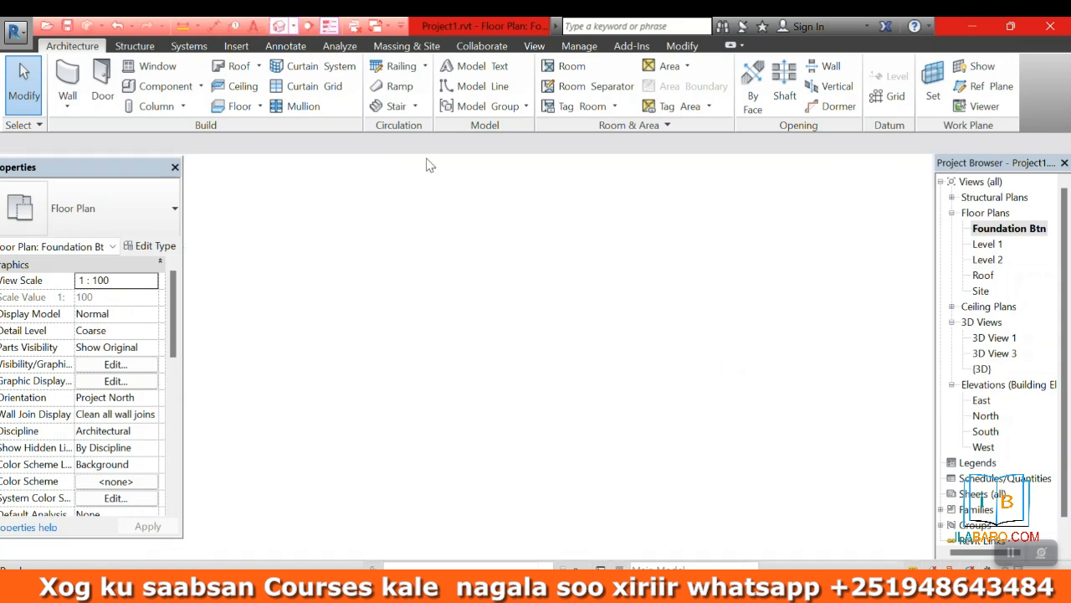
click(903, 280)
drag(724, 313, 650, 246)
scroll(538, 315, up, 4)
drag(538, 319, 661, 331)
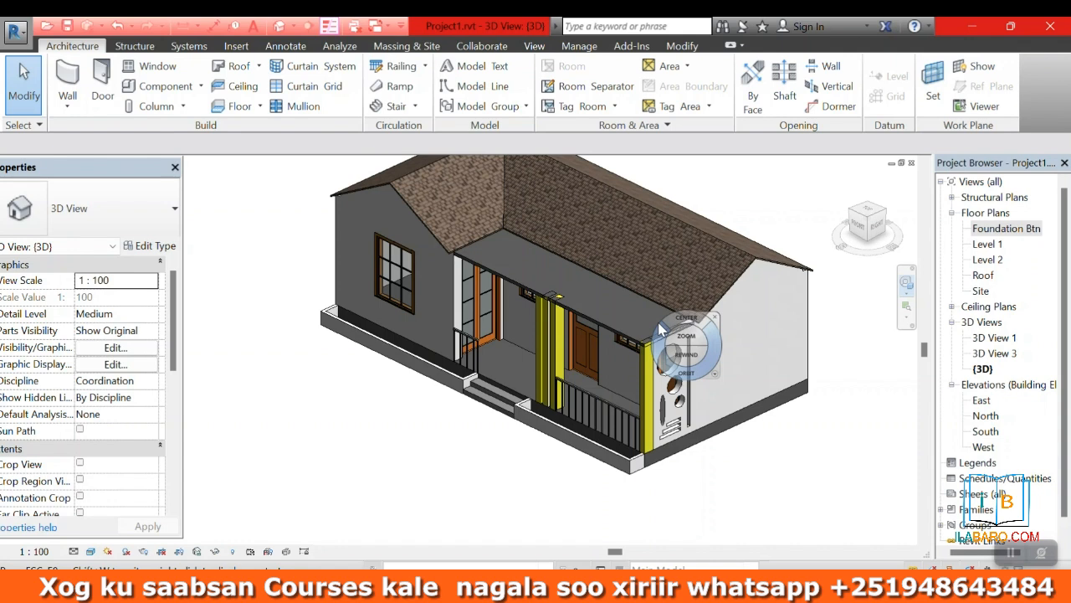
drag(621, 332, 708, 294)
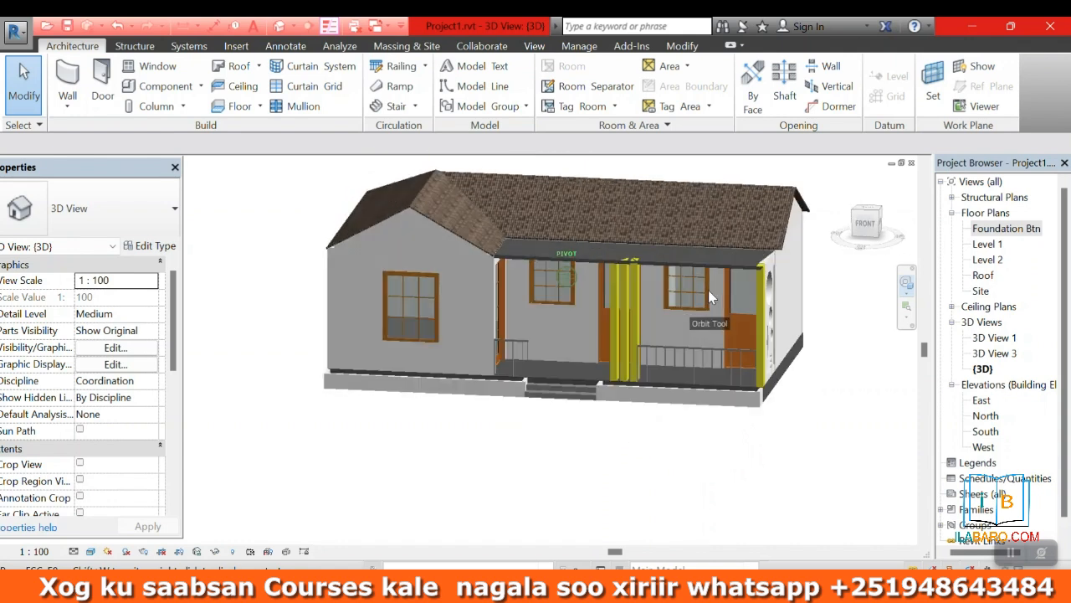
- In the South elevation, lower the tops of the three grouped veranda columns to the underside of the roof beam
double_click(986, 433)
scroll(575, 325, down, 3)
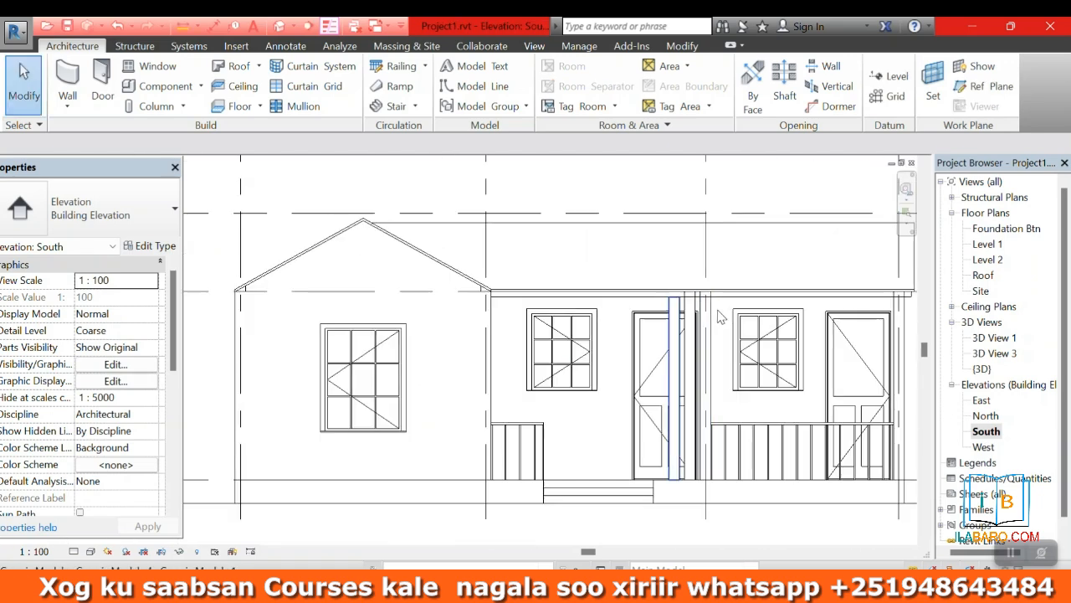
scroll(673, 287, up, 1)
click(651, 295)
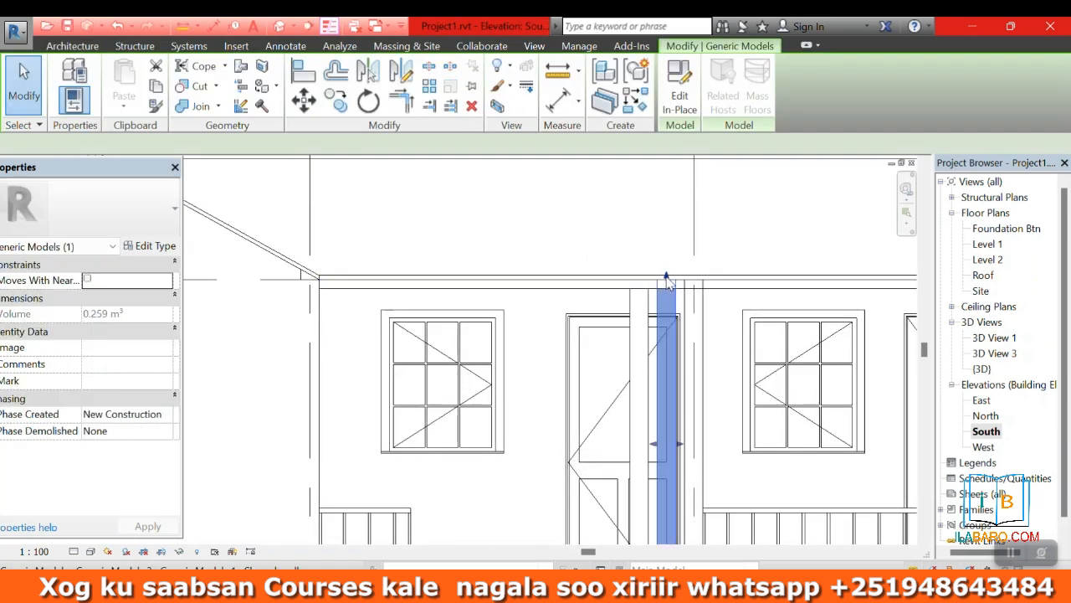
scroll(668, 288, up, 2)
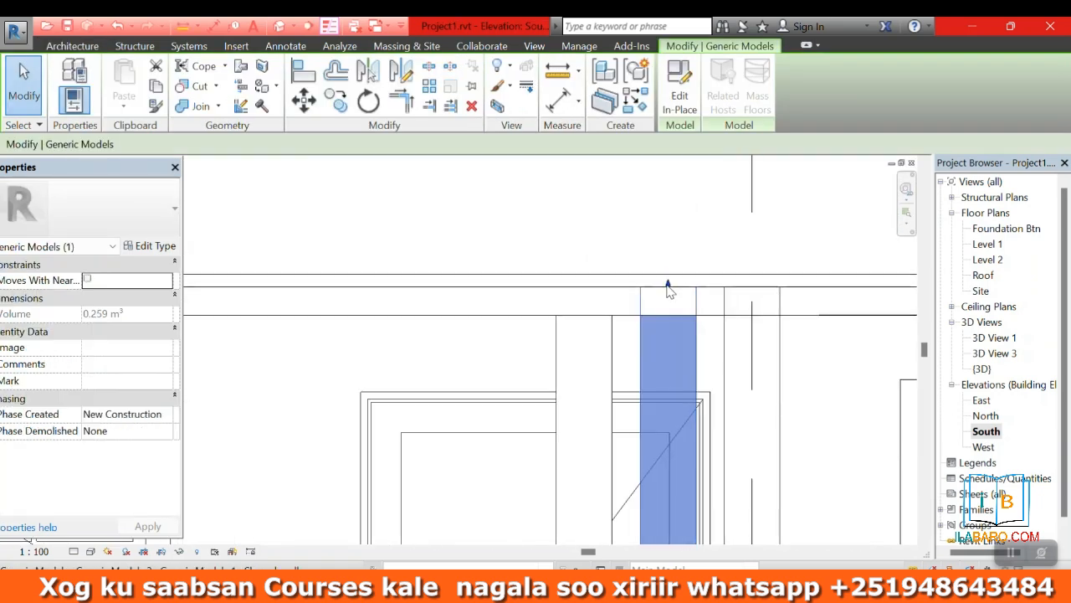
click(733, 294)
click(708, 246)
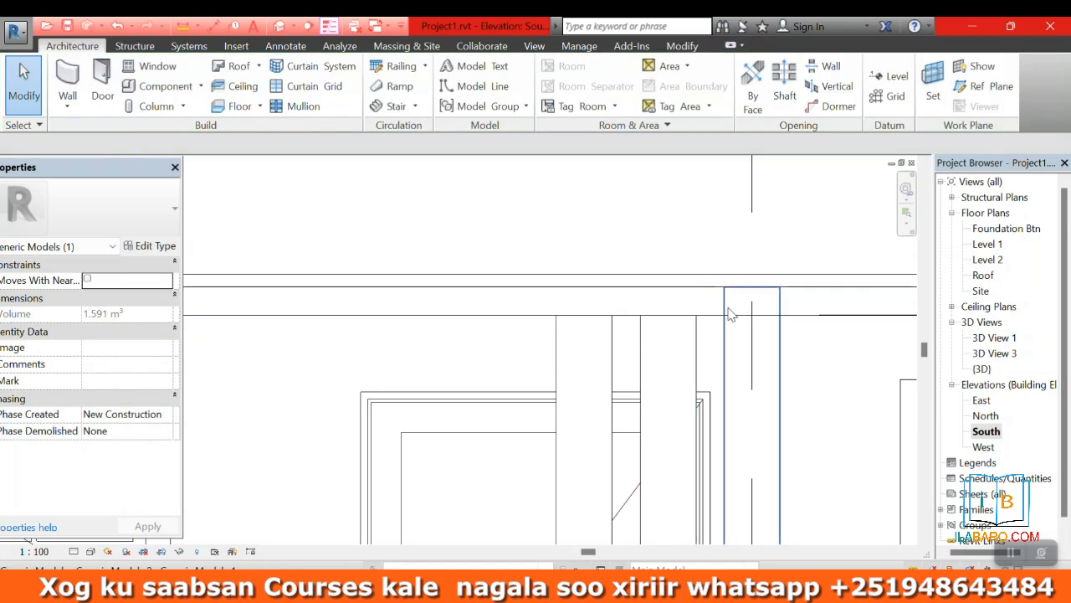
click(740, 286)
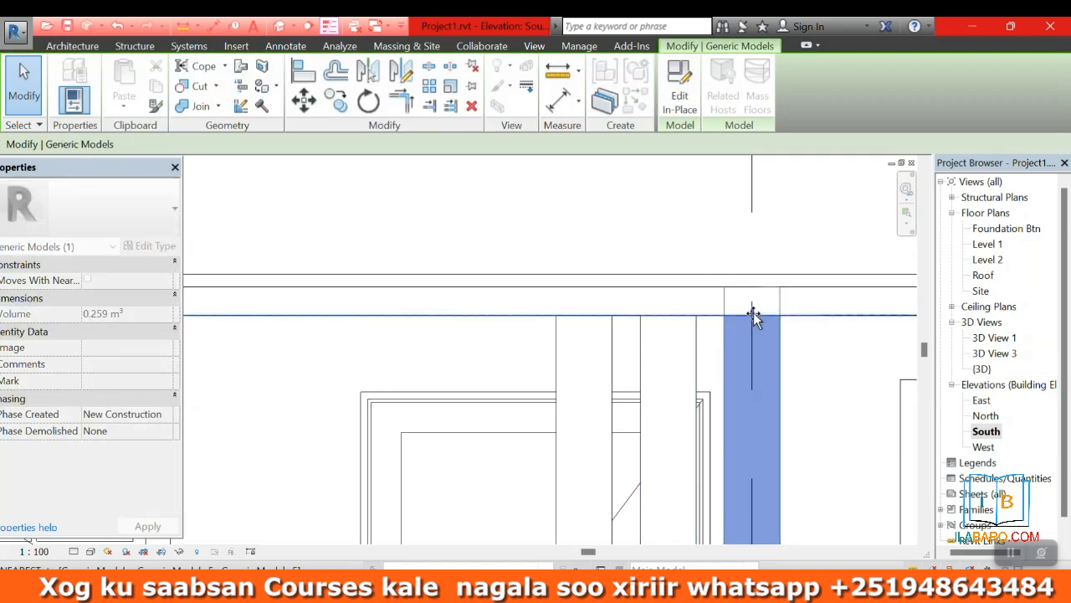
scroll(478, 307, down, 4)
- In the East elevation, lower the top of the veranda's corner column to the underside of the roof beam
double_click(982, 400)
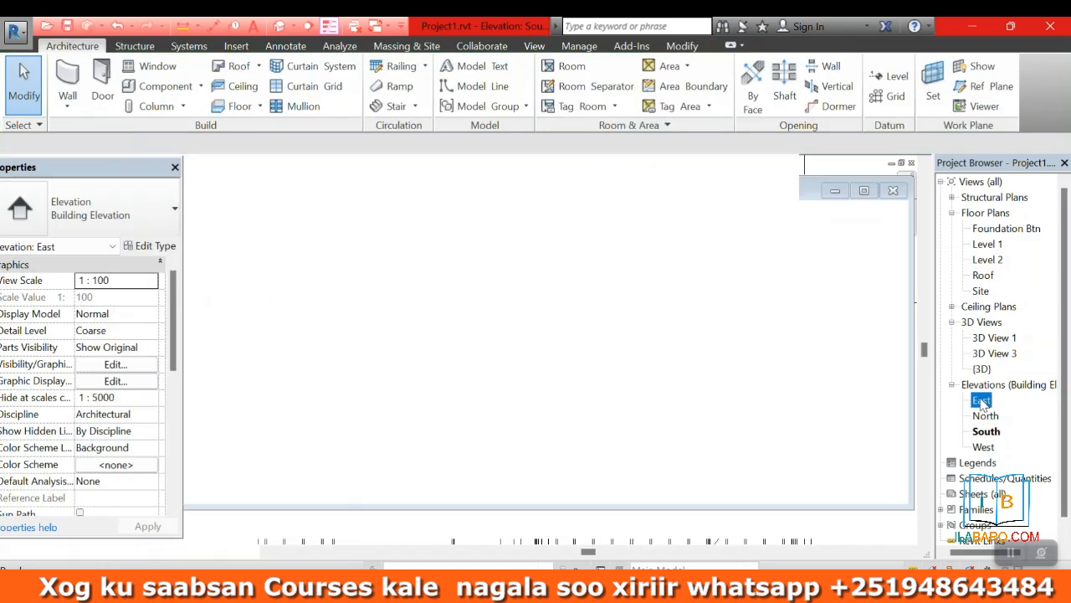
scroll(564, 256, up, 4)
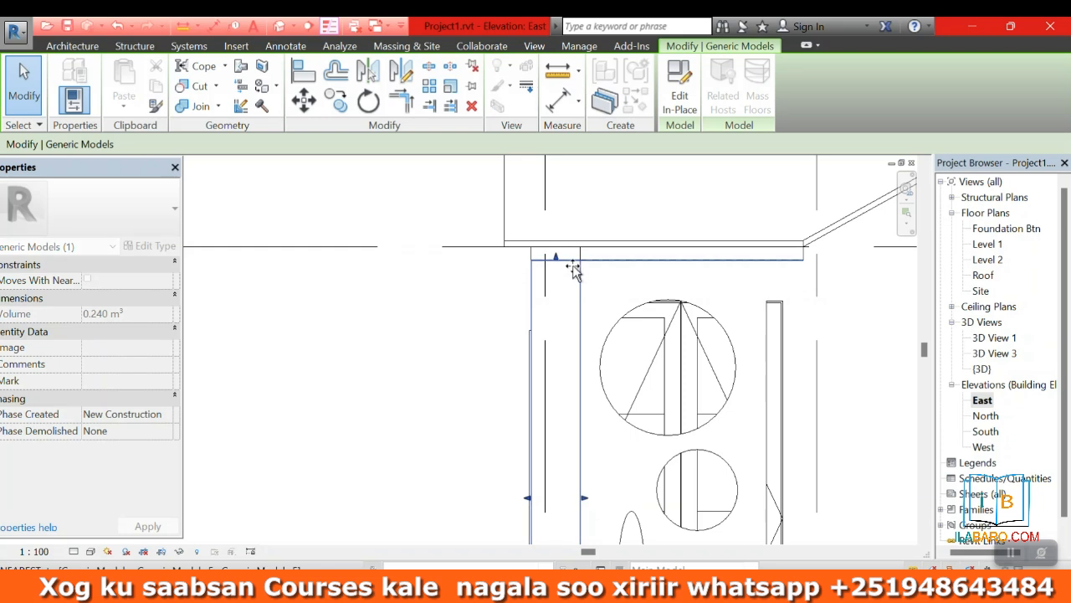
click(461, 283)
- Examine the end wall's decorative openings and base in the East elevation
scroll(502, 284, down, 5)
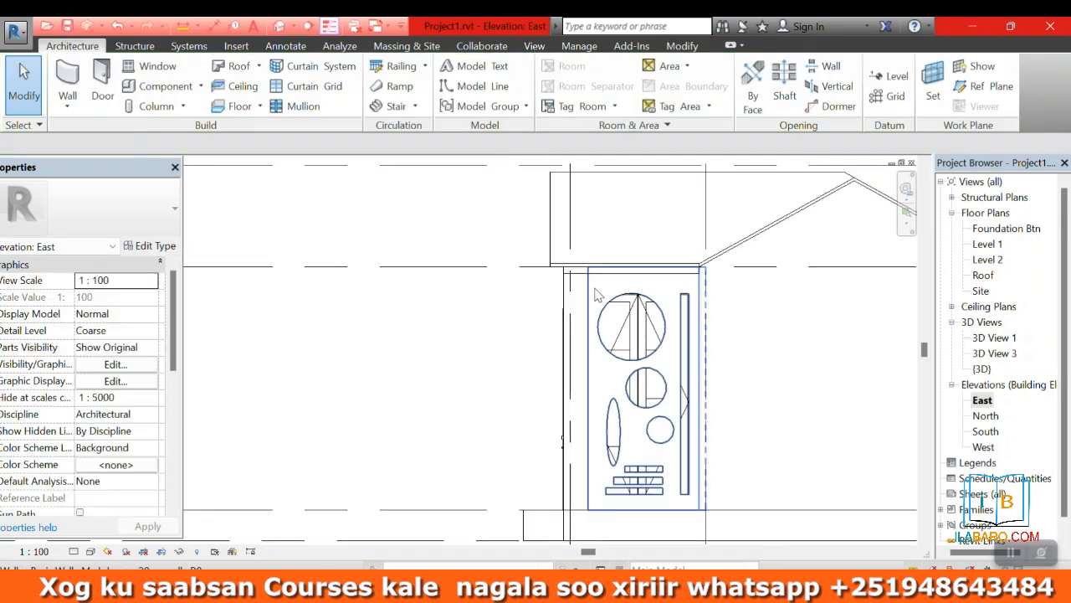
scroll(607, 268, up, 3)
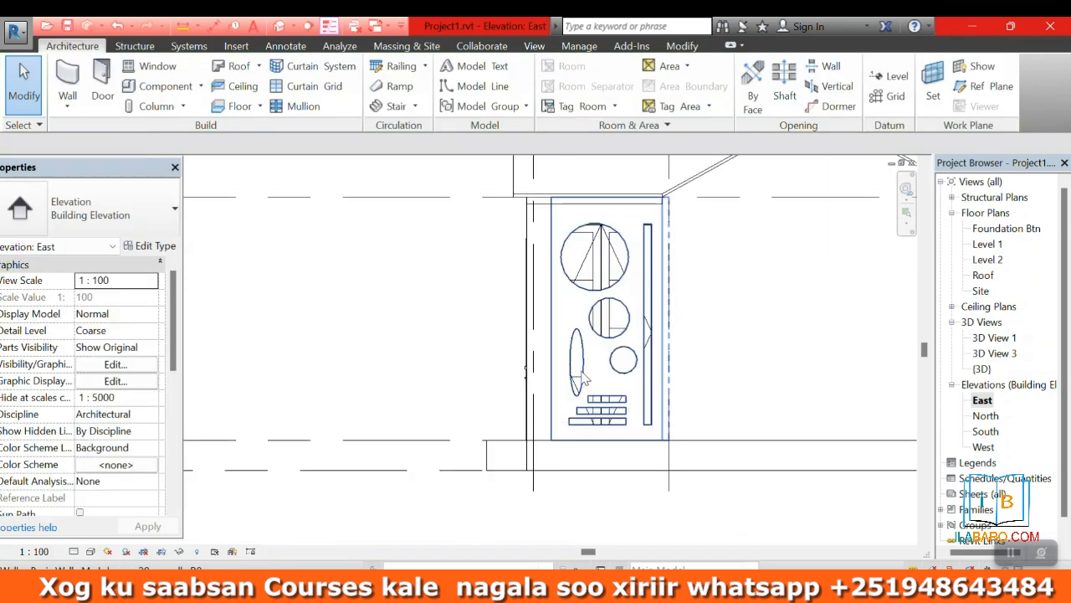
scroll(615, 410, up, 2)
scroll(624, 427, up, 2)
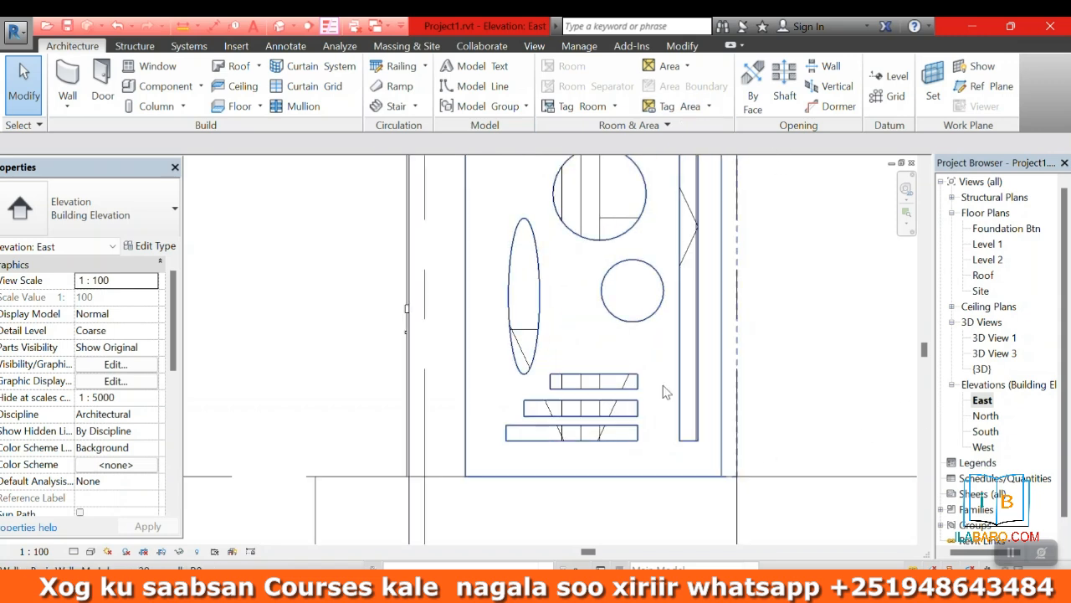
scroll(596, 373, up, 1)
scroll(595, 373, down, 1)
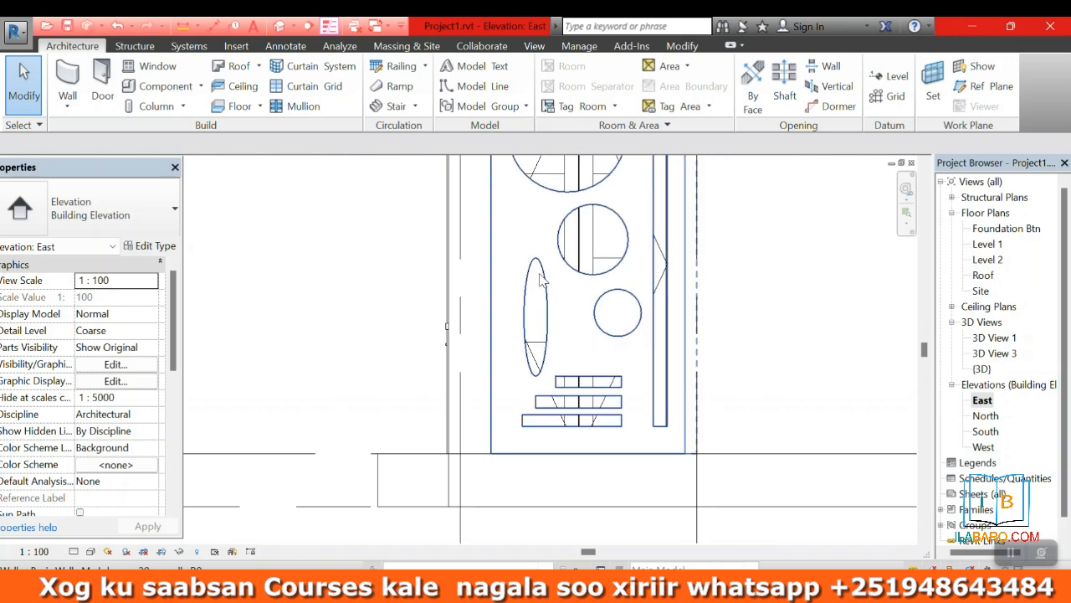
- Edit the veranda end wall's profile and delete the tall ellipse from its sketch
click(543, 283)
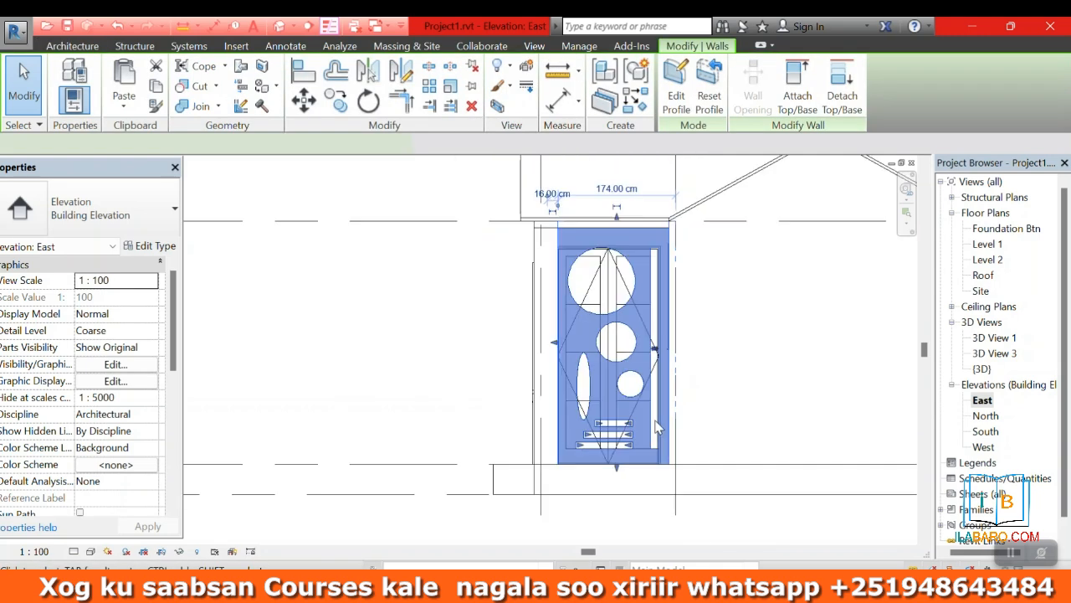
click(680, 88)
click(589, 380)
key(Delete)
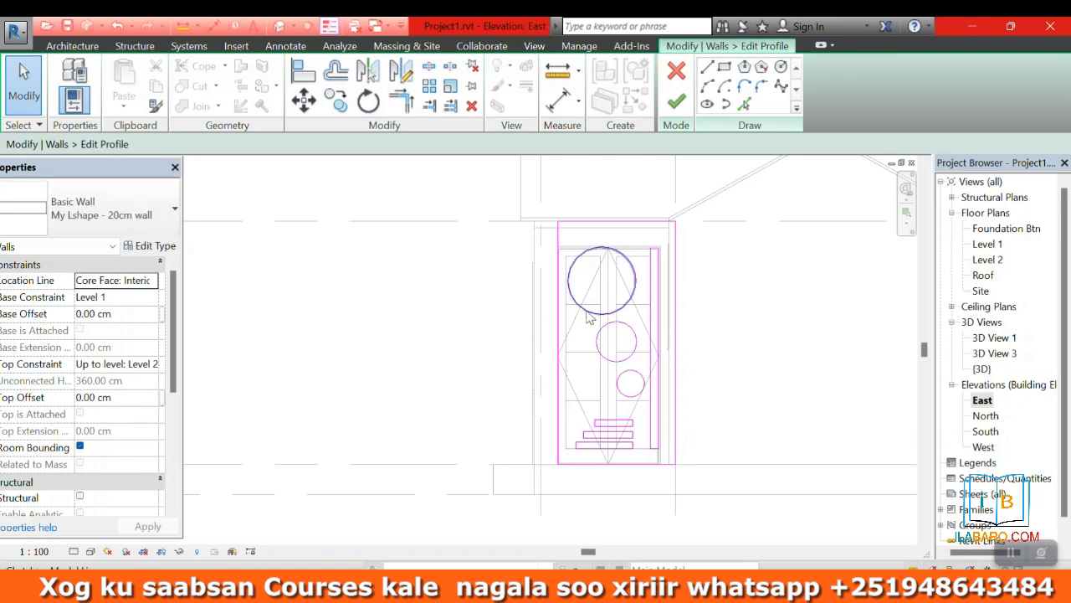
- Move the smallest circle in the wall profile slightly to the left, beneath the middle circle
click(606, 316)
click(744, 244)
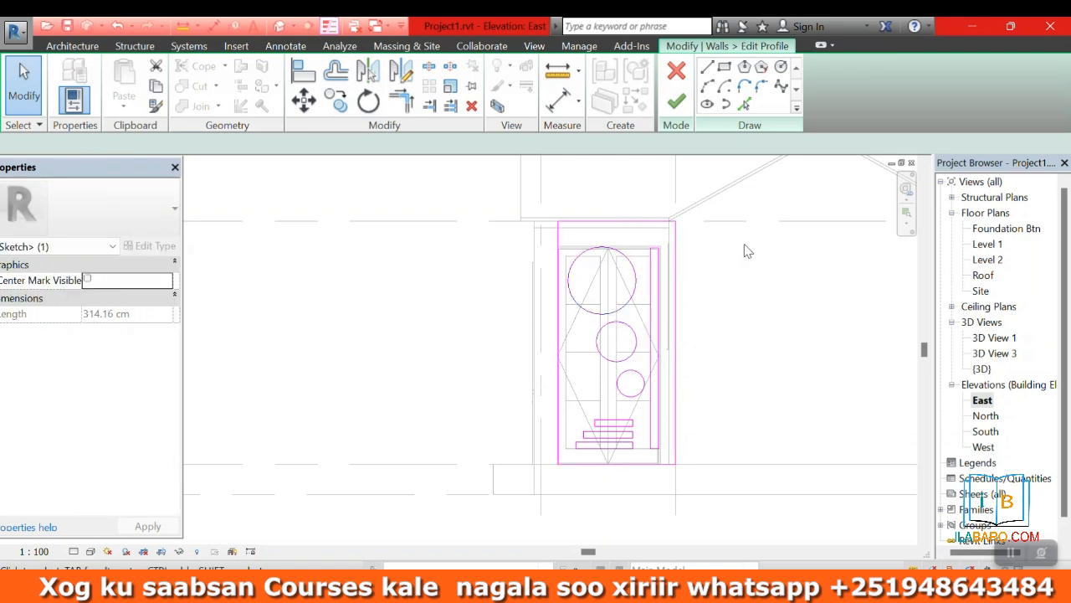
click(728, 325)
click(626, 373)
click(304, 100)
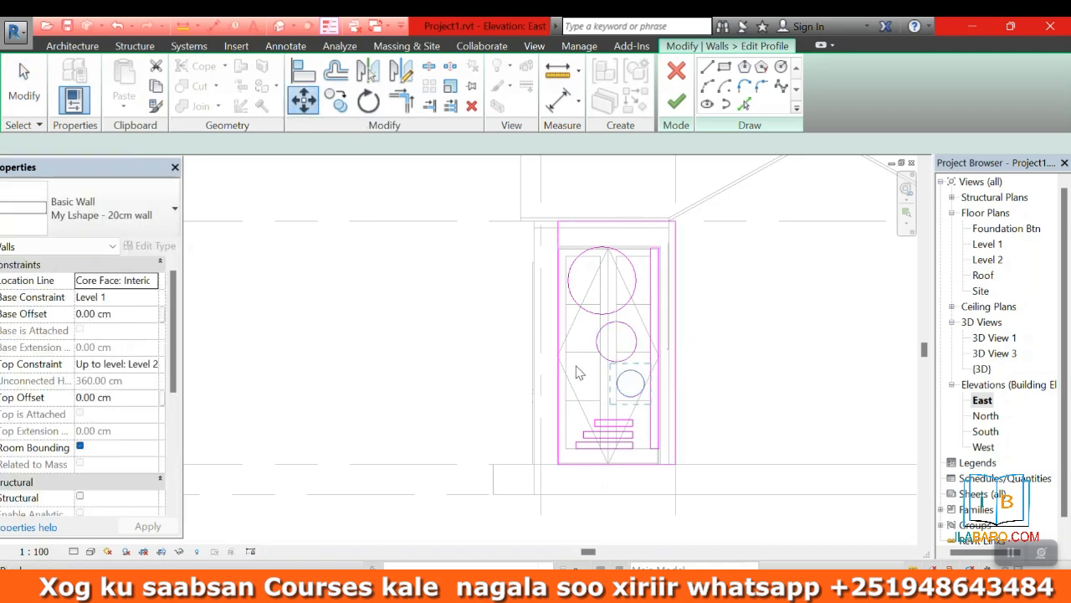
scroll(649, 391, up, 3)
click(645, 387)
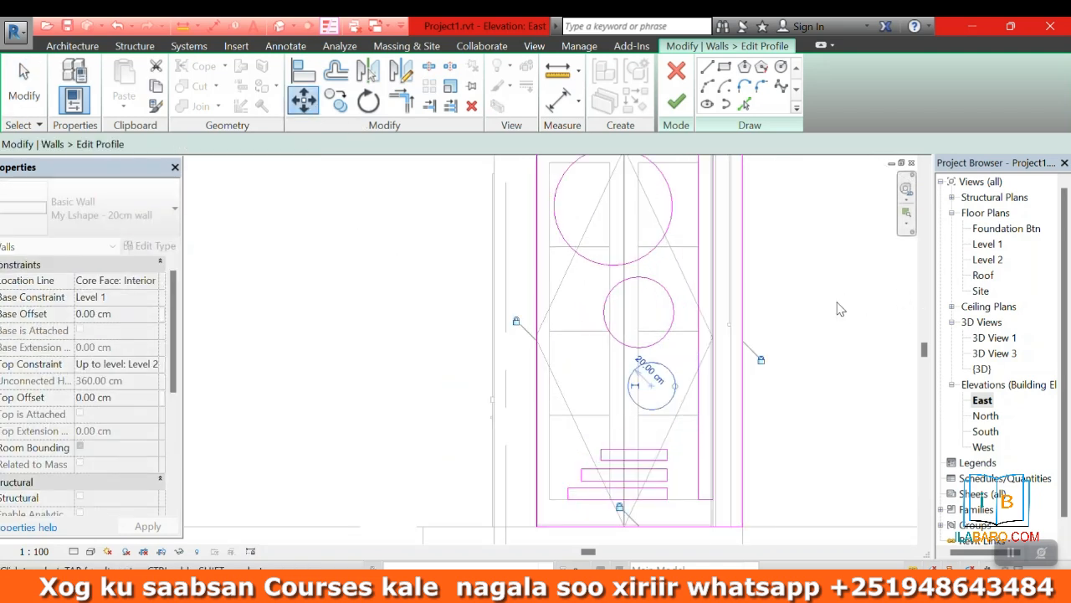
click(836, 305)
scroll(667, 321, down, 1)
scroll(666, 425, up, 1)
- Extend the uppermost horizontal bar by moving its right short edge 14 cm to the right
click(667, 406)
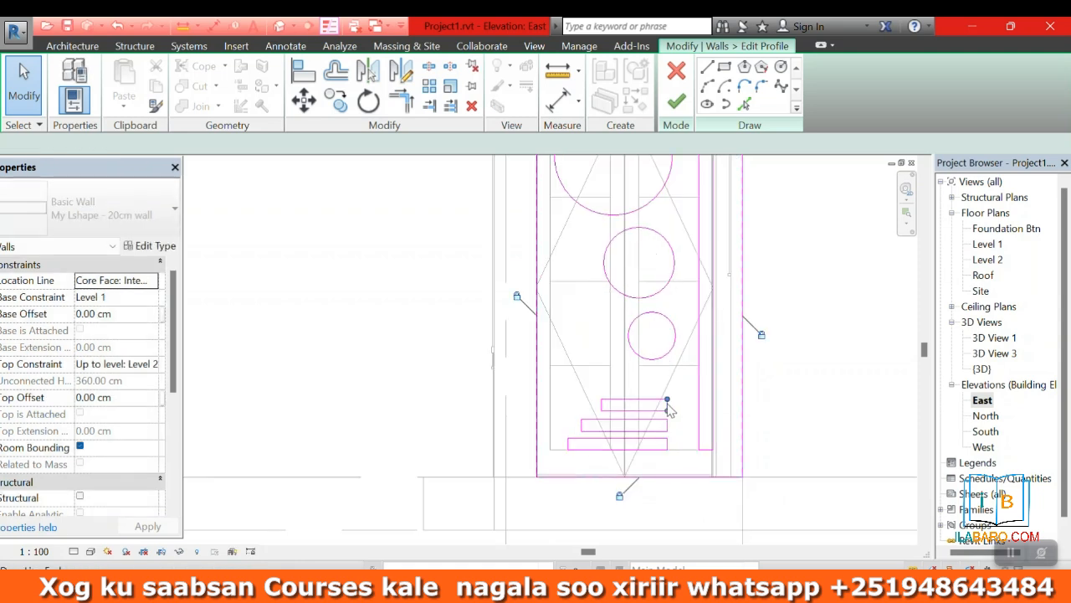
scroll(667, 403, up, 2)
click(291, 99)
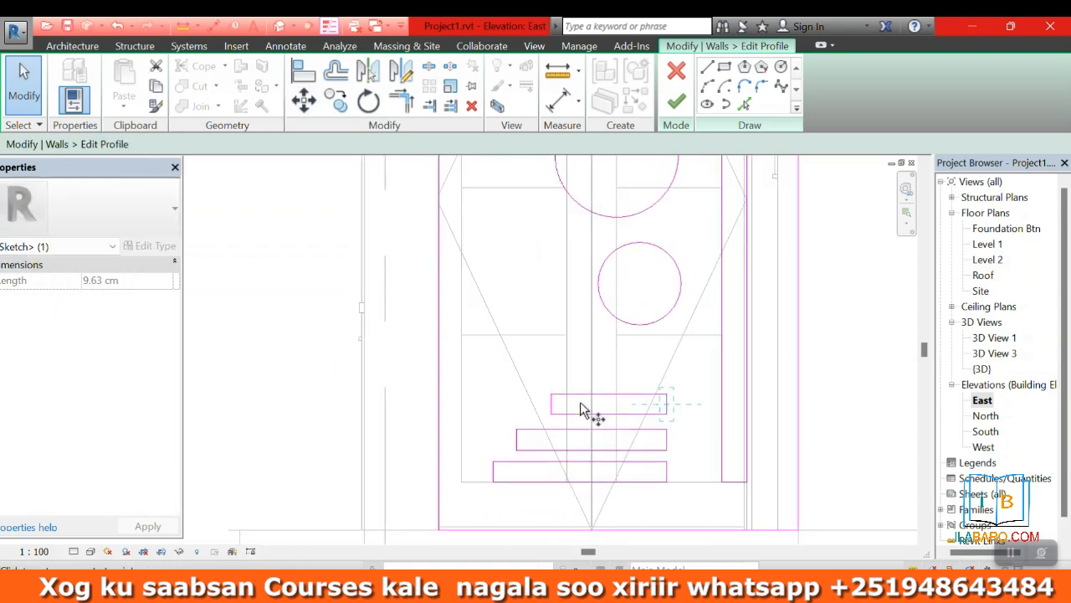
scroll(580, 402, up, 2)
click(720, 406)
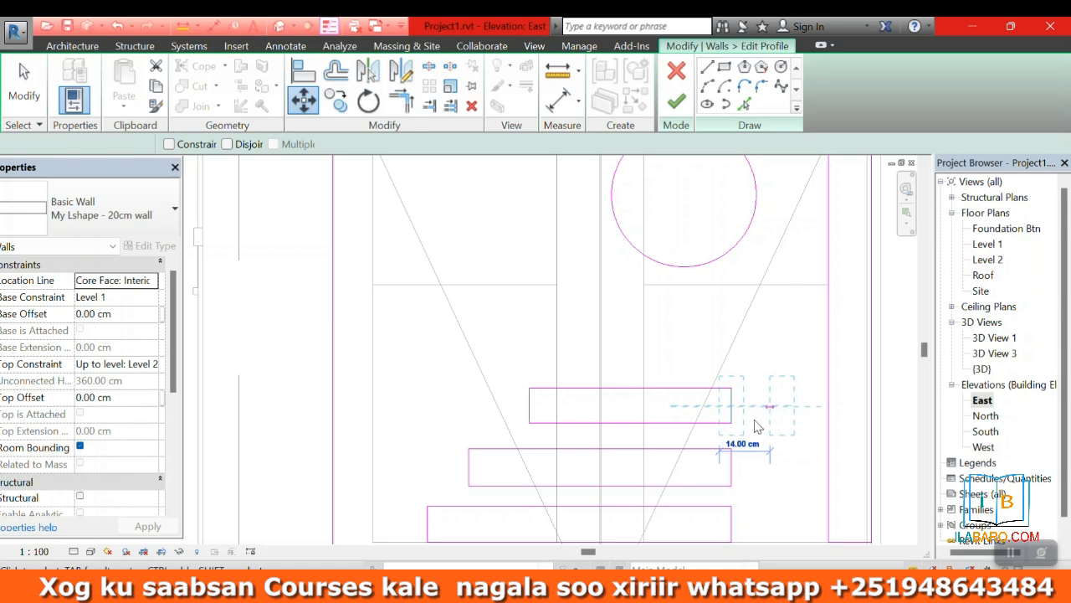
click(757, 427)
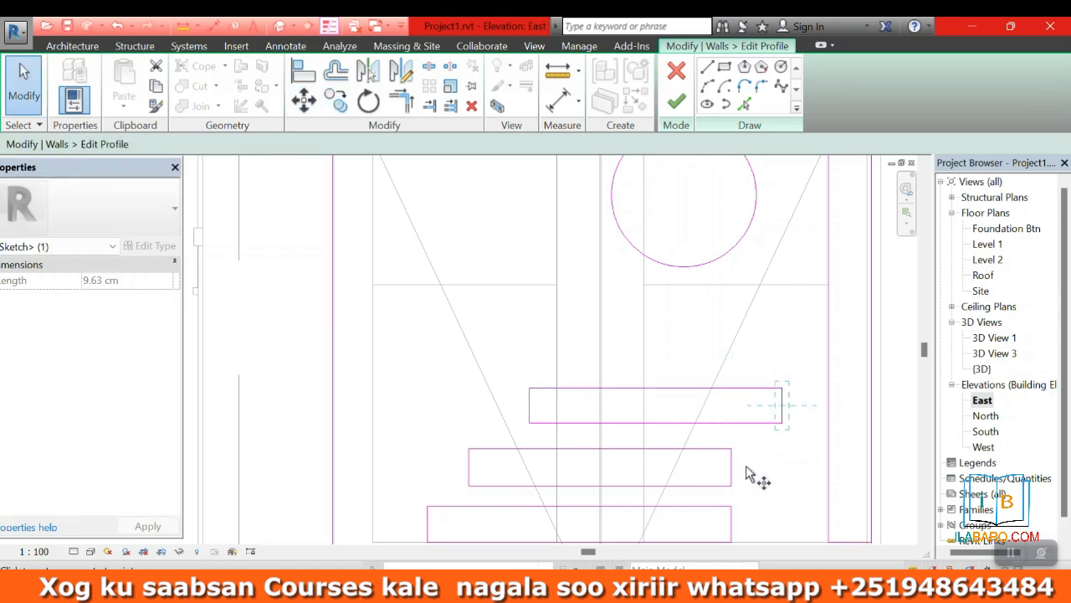
- Extend the middle horizontal bar by moving its right short edge in line with the end of the bar above
key(m)
key(v)
click(732, 467)
key(Escape)
key(Escape)
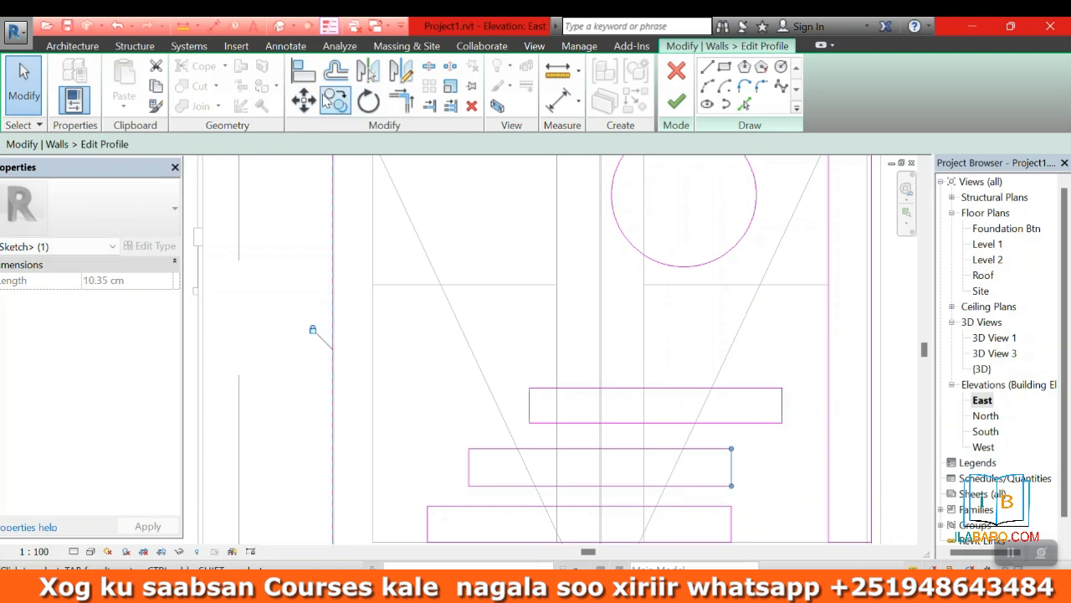
key(m)
key(v)
click(734, 468)
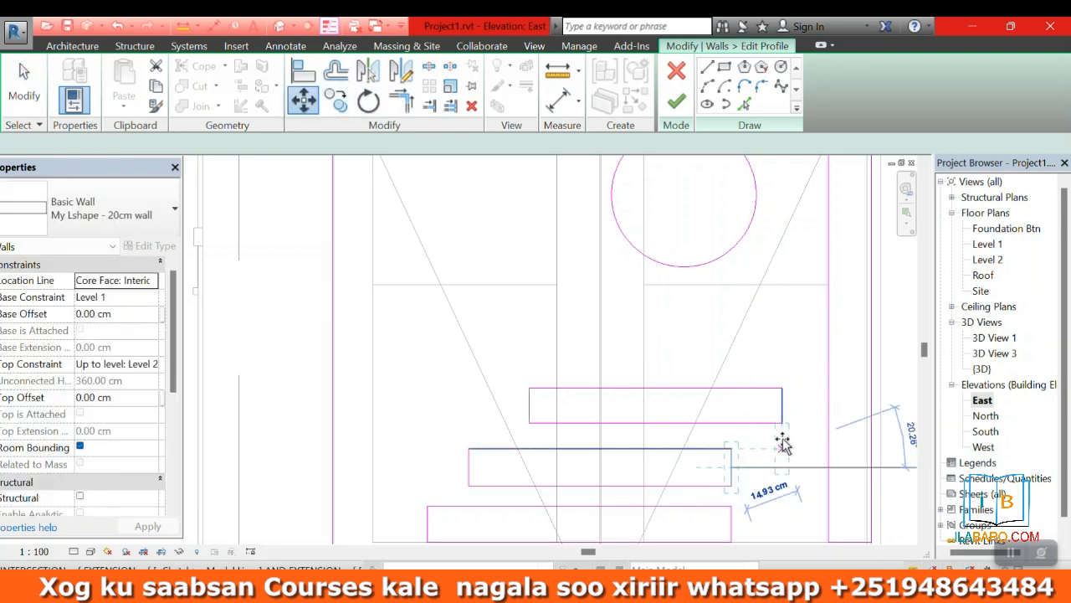
click(786, 473)
- Extend the lowest horizontal bar by moving its right short edge 14 cm to align with the bars above
scroll(711, 418, down, 4)
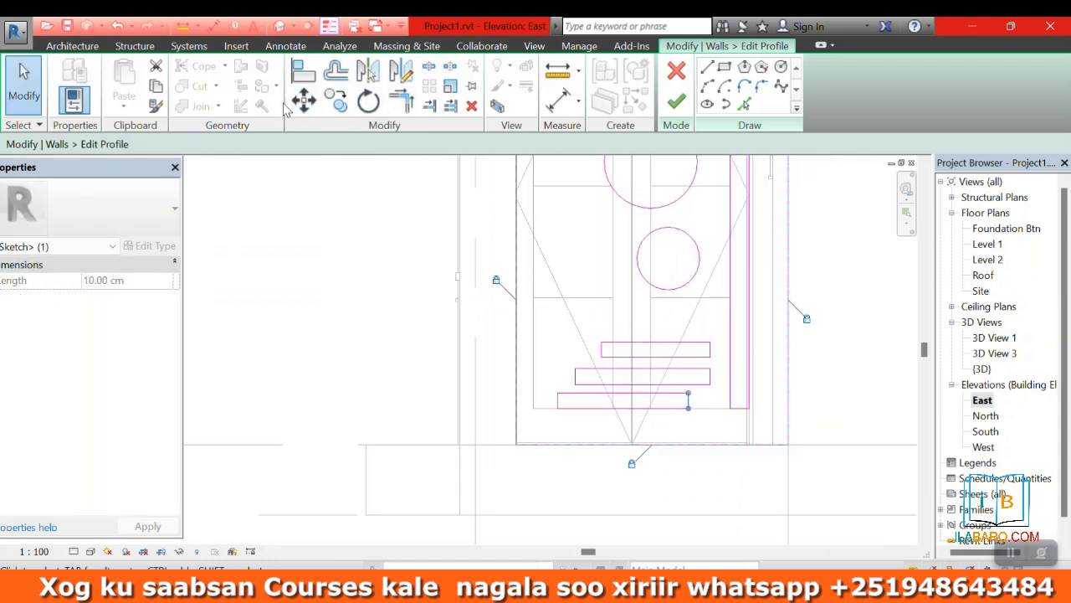
scroll(703, 410, up, 4)
key(m)
key(v)
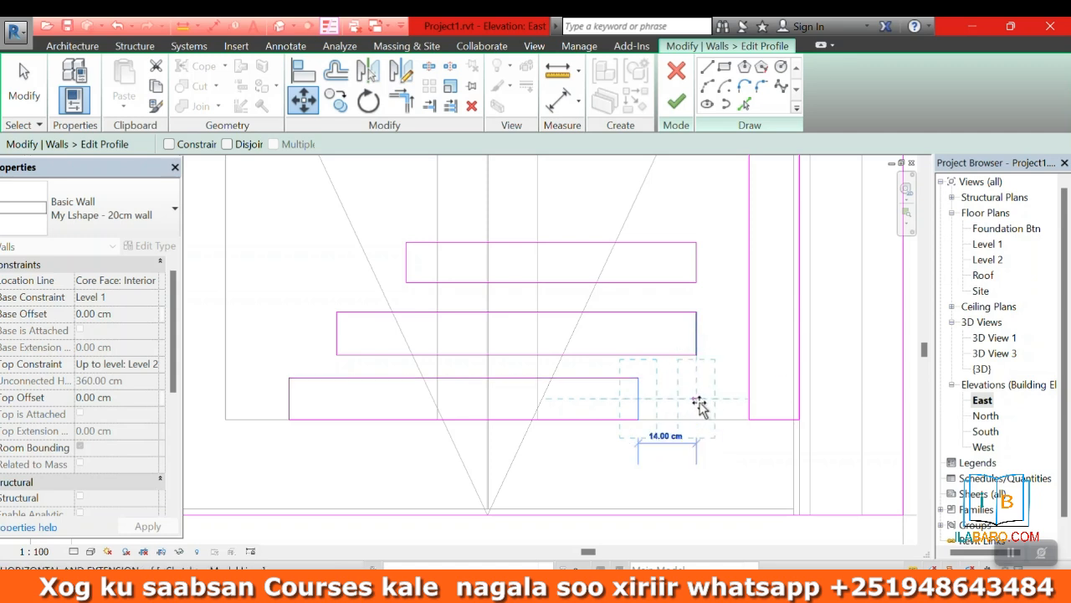
click(697, 402)
scroll(636, 406, down, 4)
scroll(630, 401, down, 3)
key(Escape)
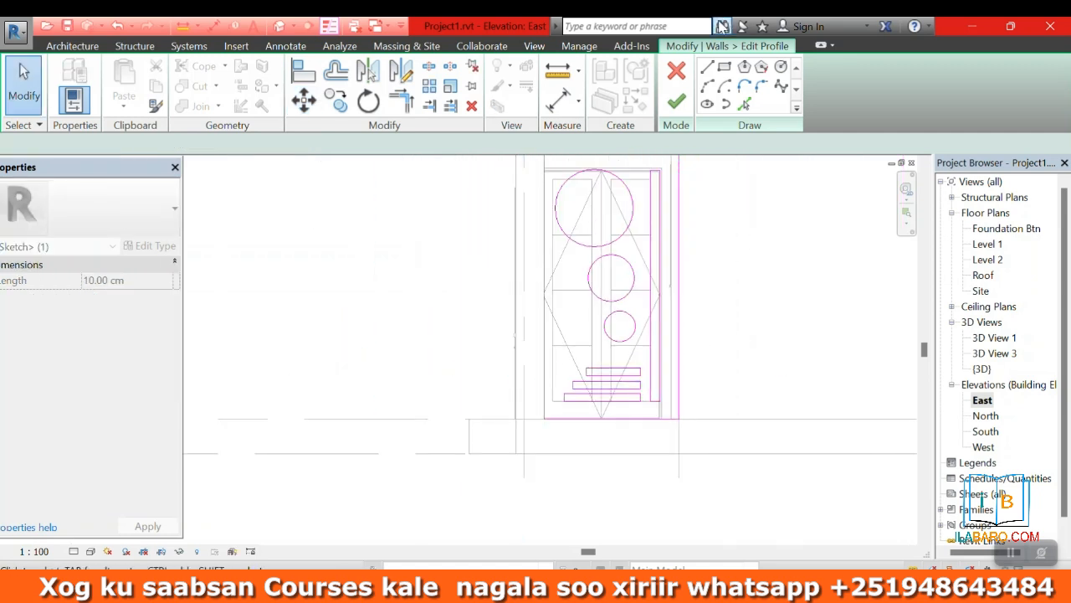
- Draw a vertical rectangle about 17 cm wide and 135 cm tall left of the two smaller circles in the profile
click(725, 67)
scroll(586, 351, up, 3)
click(581, 410)
scroll(564, 256, up, 2)
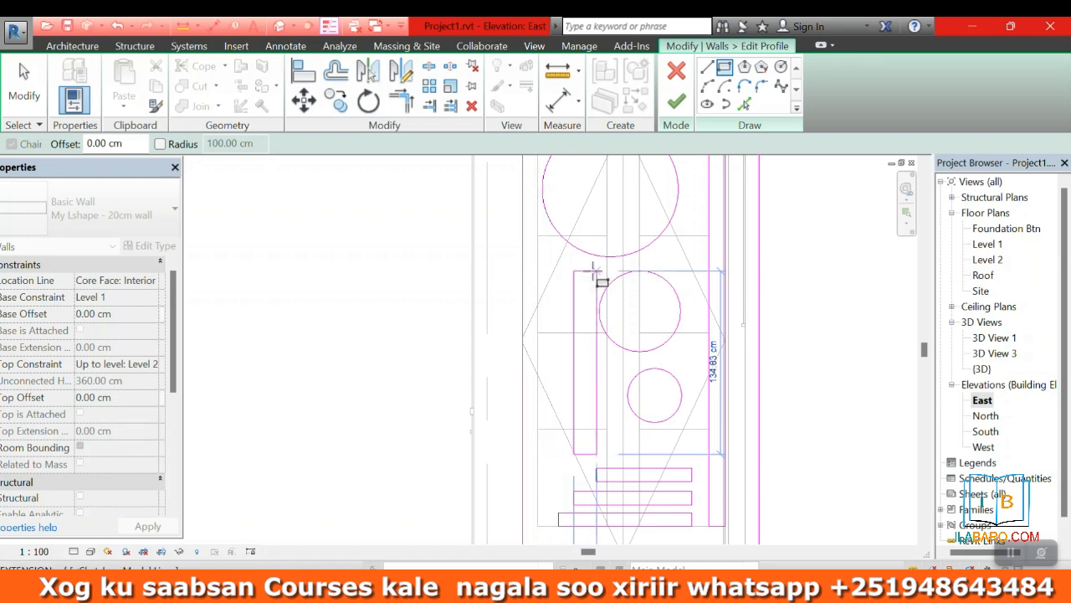
click(592, 270)
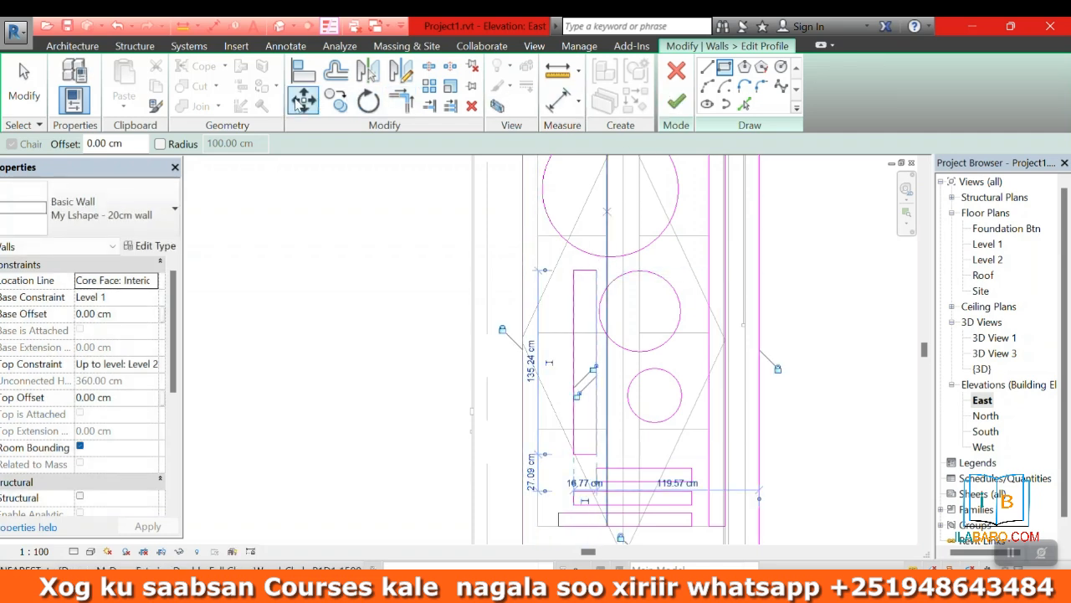
scroll(598, 473, up, 1)
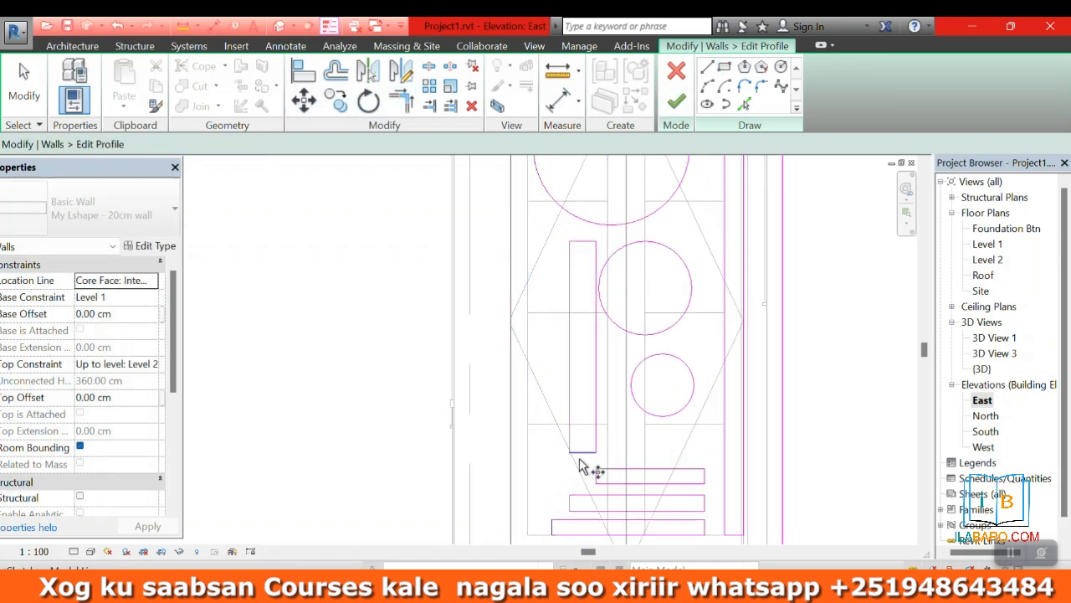
key(Escape)
key(Escape)
- Move the whole vertical rectangle down and left so its left edge lines up with the lowest bar's left end
click(581, 241)
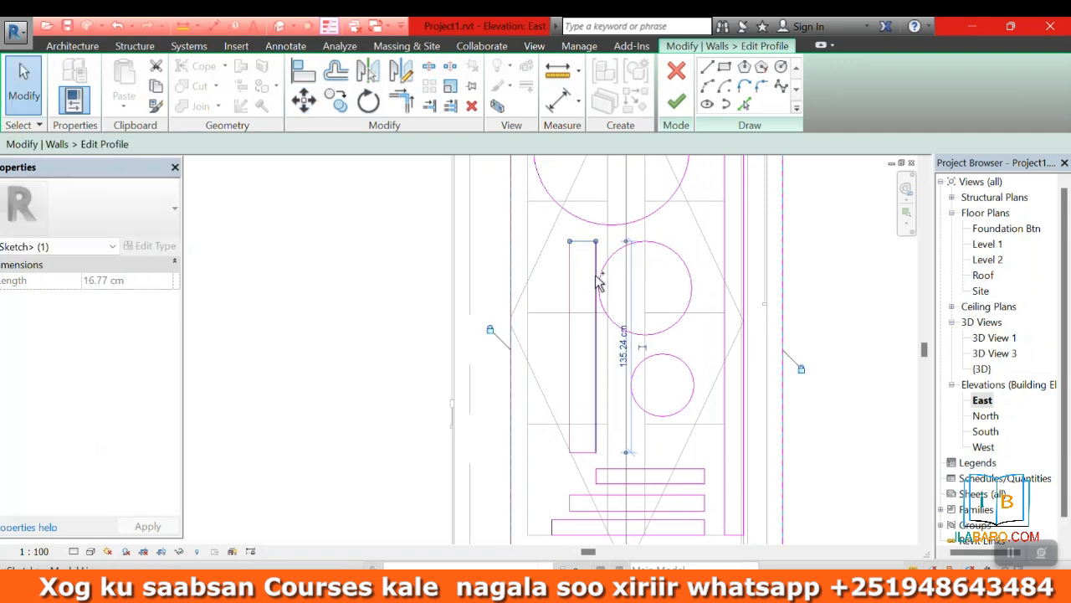
ctrl+click(594, 415)
ctrl+click(569, 335)
click(304, 101)
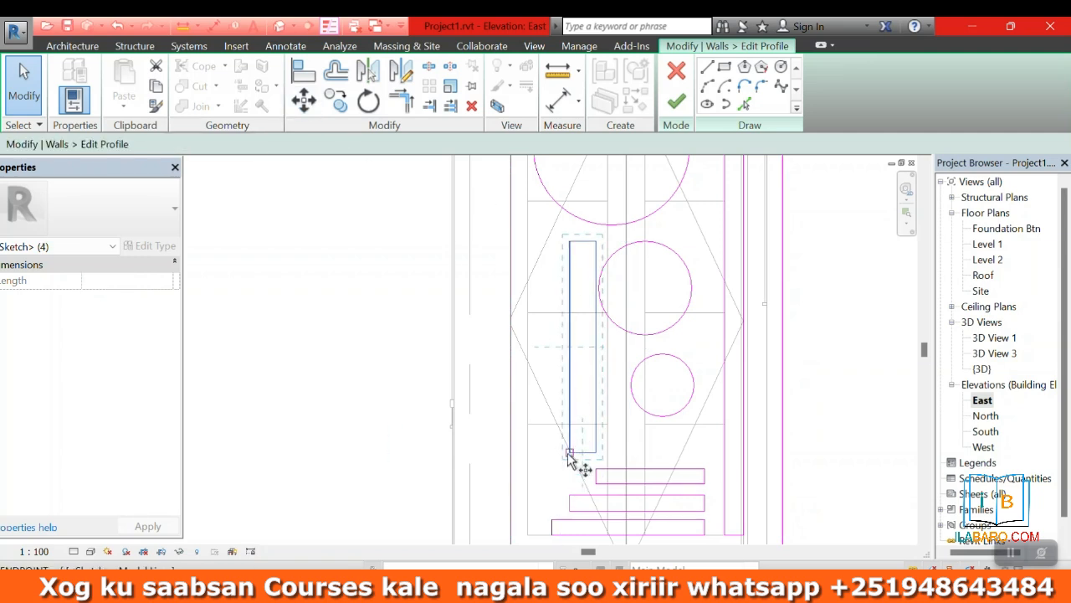
click(569, 453)
click(554, 469)
scroll(461, 269, down, 2)
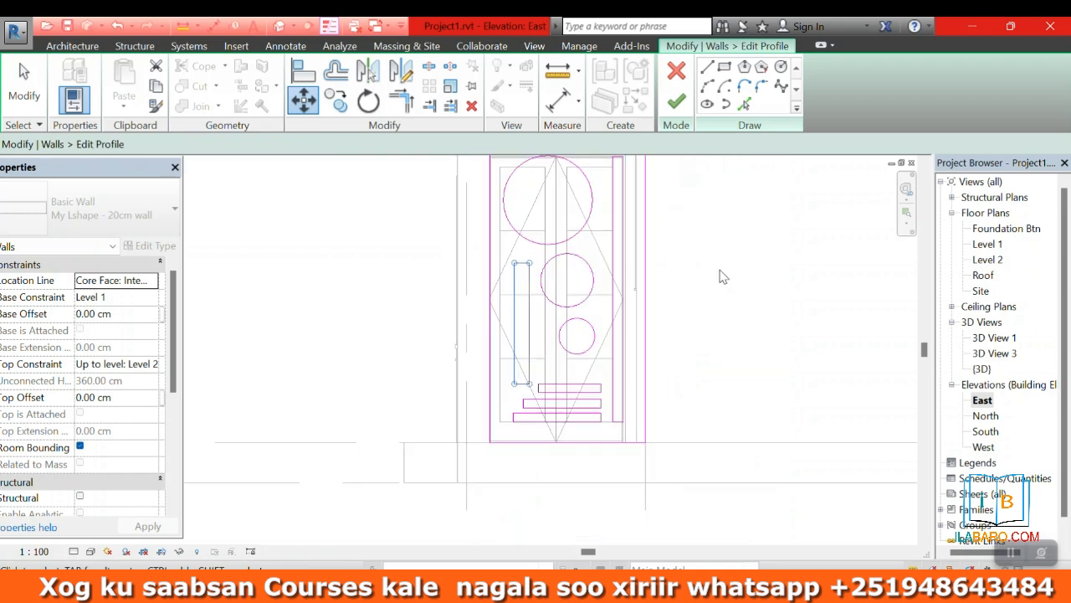
- Finish the wall profile edit and view the house in the default 3D view, 3D View 3 and 3D View 1
click(675, 101)
click(279, 26)
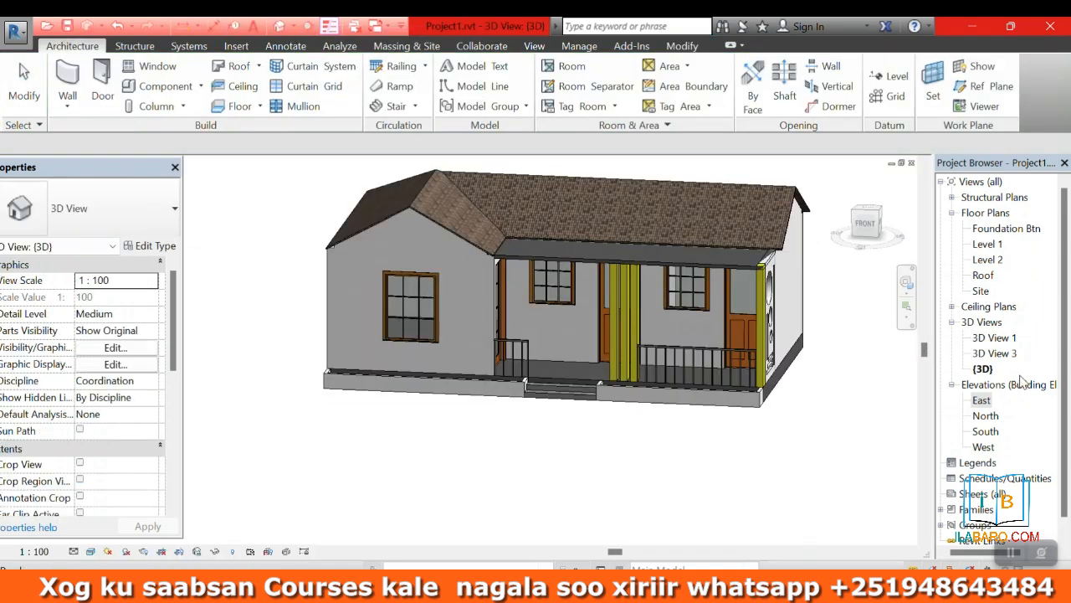
double_click(991, 353)
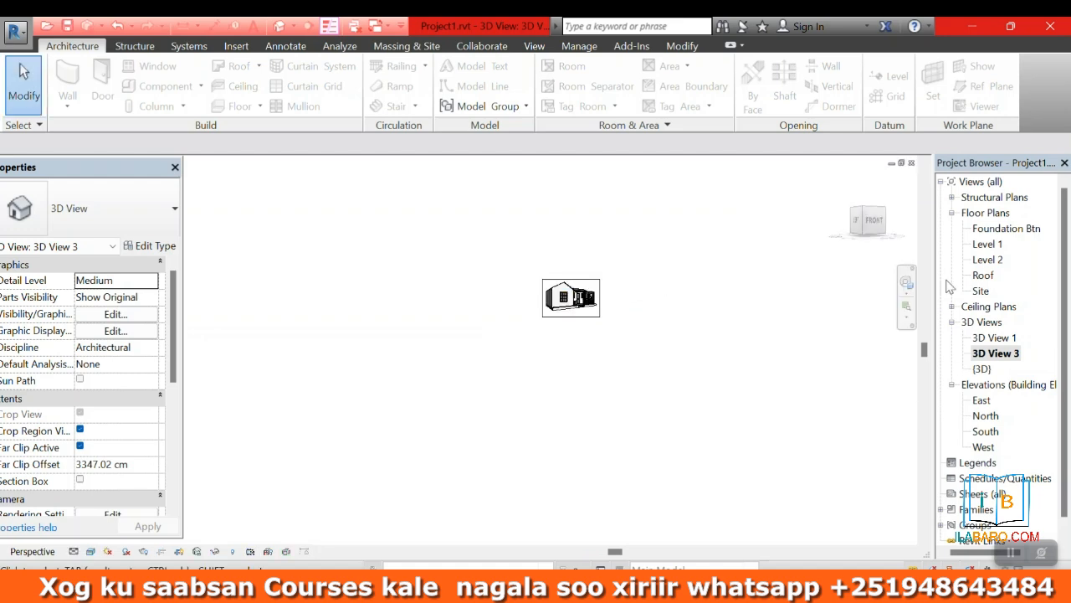
double_click(1002, 339)
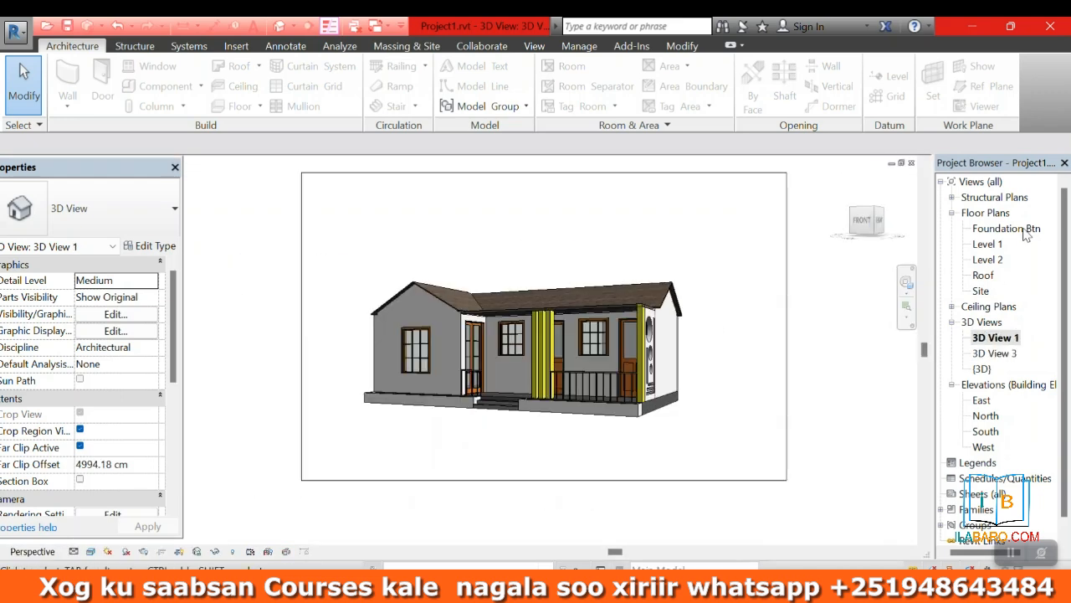
- In the Level 1 plan, place a camera beyond the veranda's end wall corner, aimed diagonally across the house
click(988, 244)
double_click(995, 246)
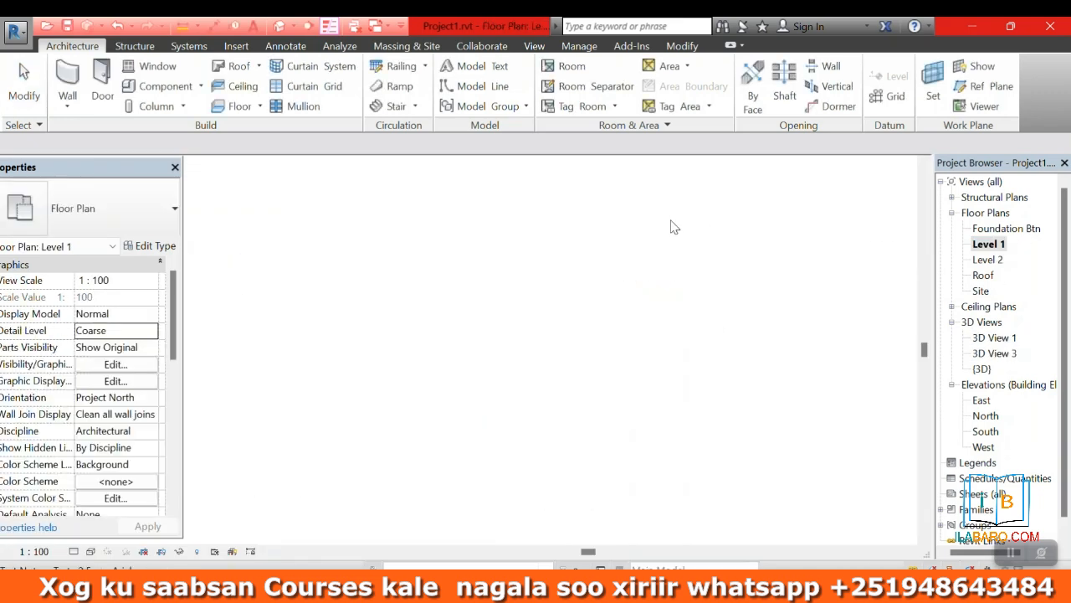
click(293, 33)
click(323, 65)
scroll(389, 310, down, 4)
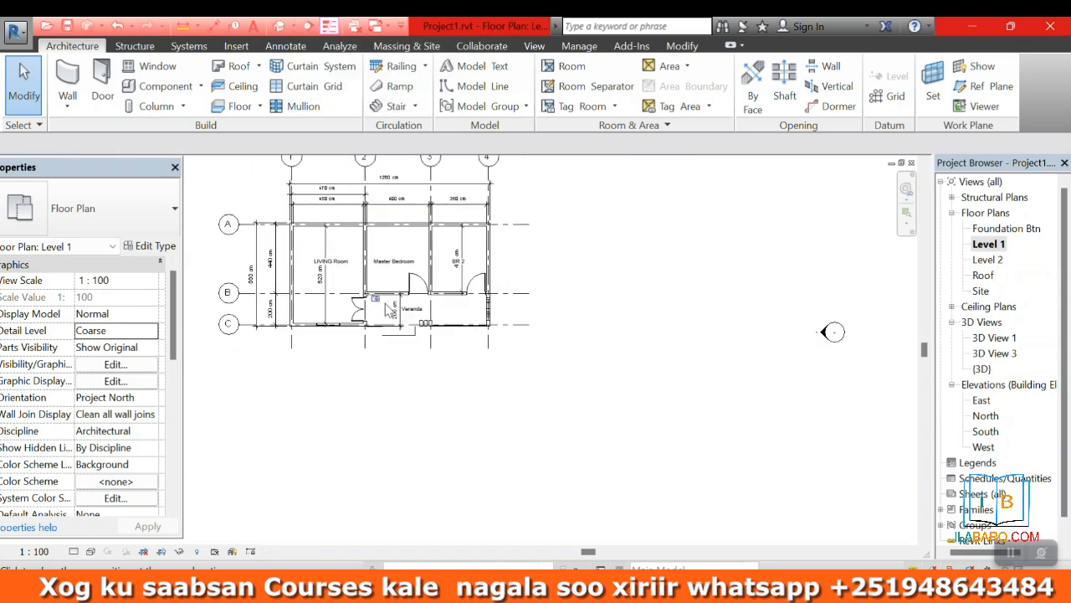
scroll(385, 305, down, 1)
click(596, 411)
click(369, 243)
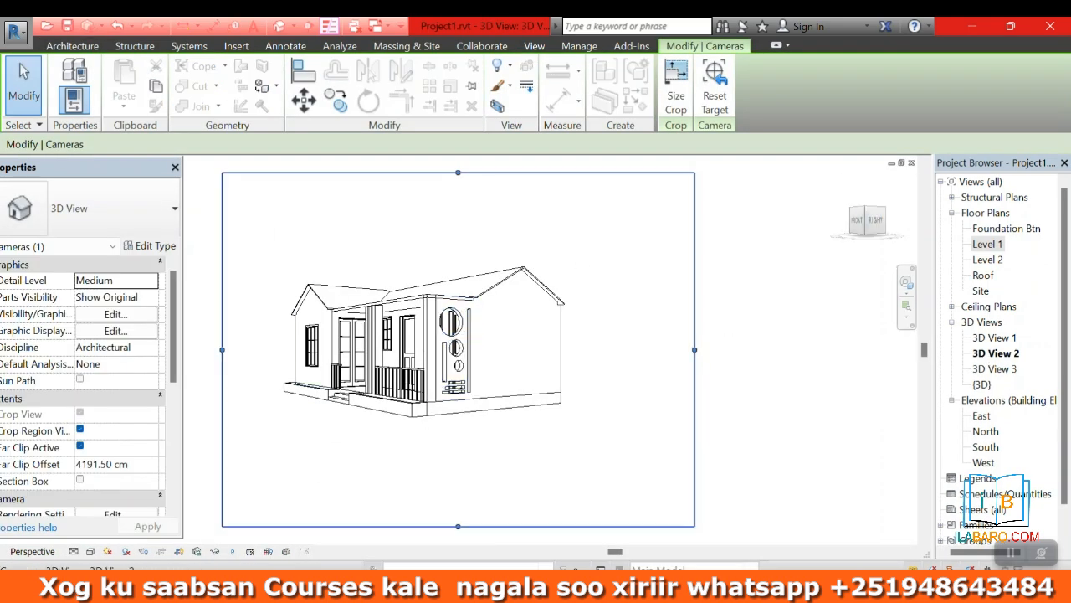
- Set the new camera view's visual style to Realistic and inspect the end wall's openings up close
click(91, 551)
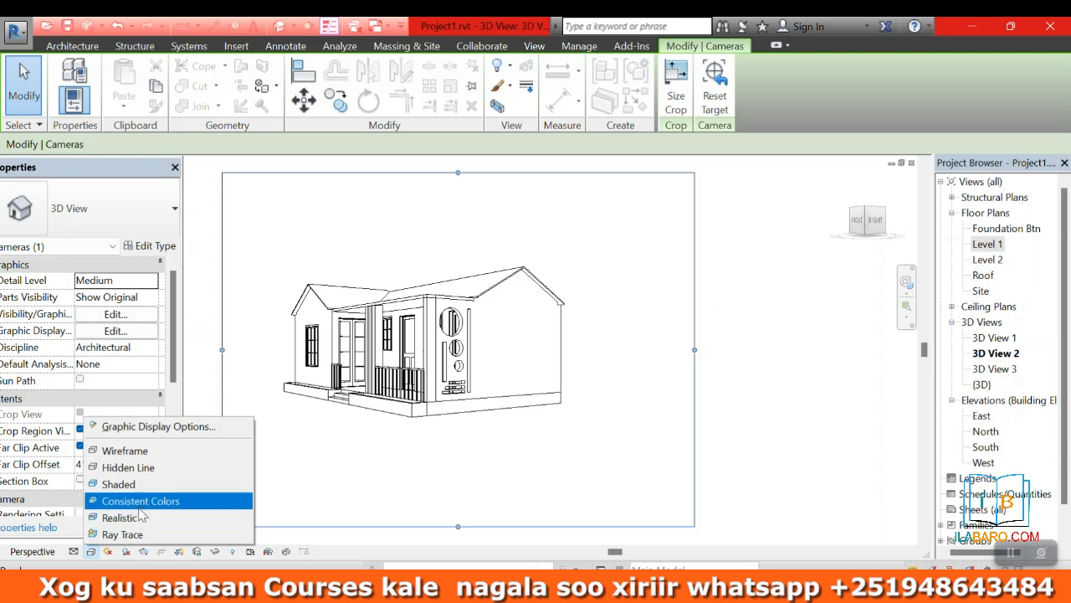
click(138, 502)
click(91, 551)
click(138, 521)
scroll(614, 241, up, 5)
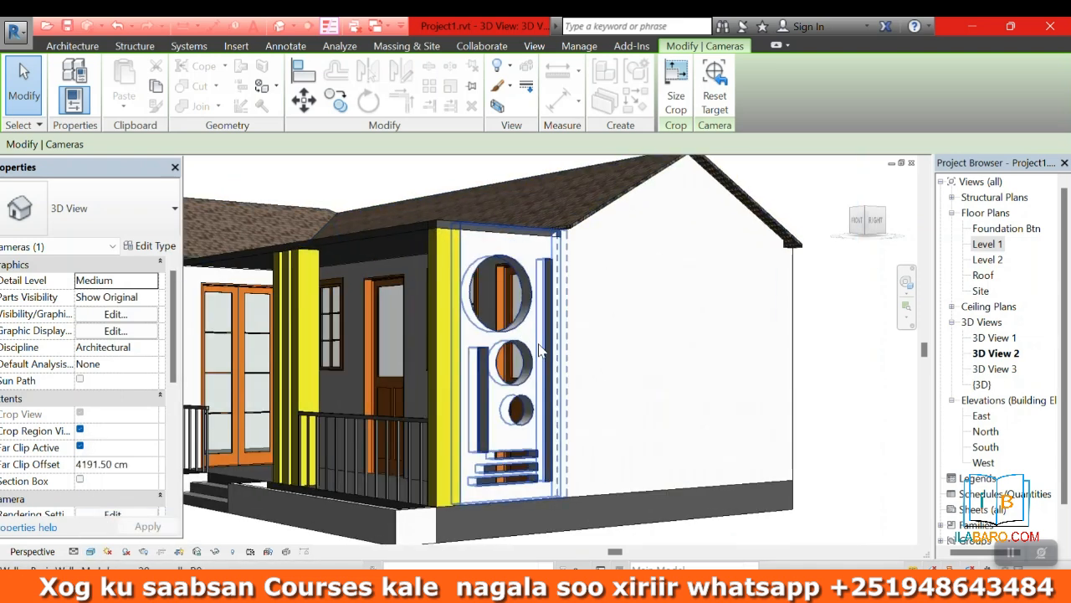
- In the Level 2 plan, start a new Basic Wall 10cm with its top constrained to the Roof level
double_click(989, 259)
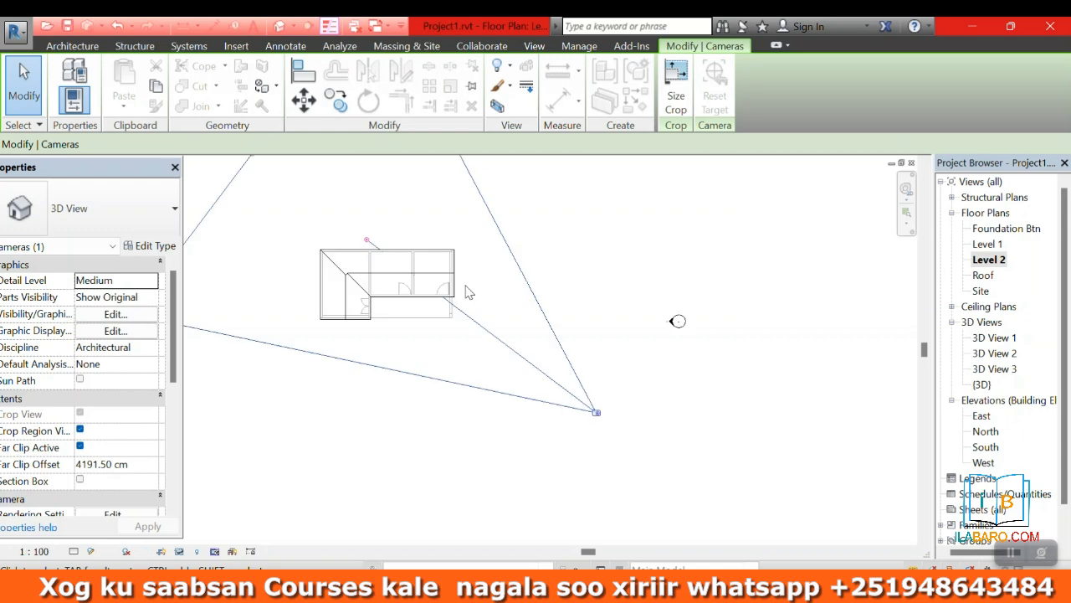
click(494, 188)
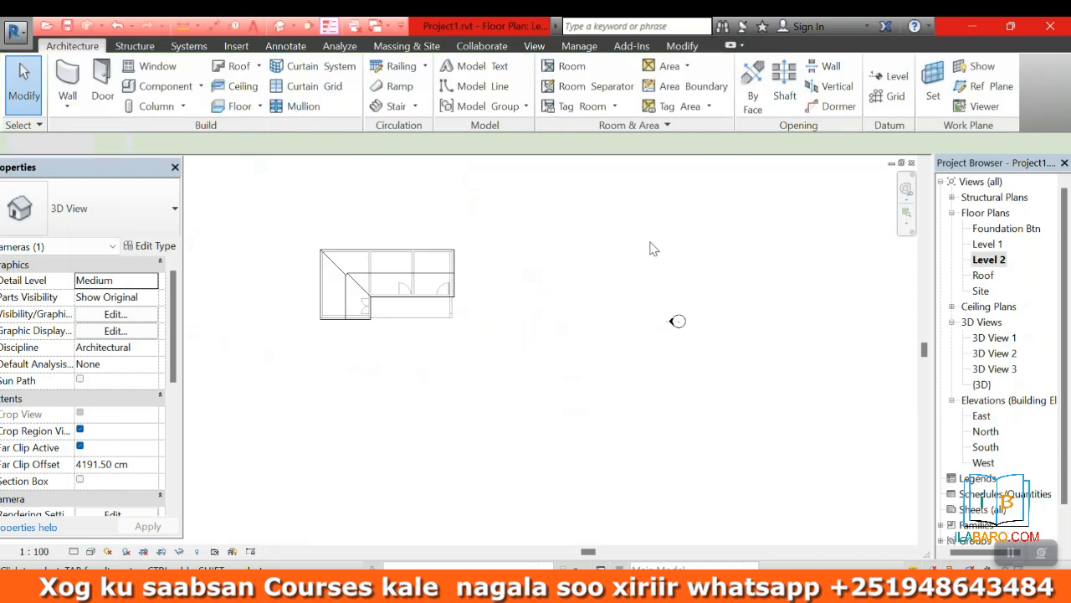
scroll(345, 273, up, 5)
middle_drag(344, 273, 410, 290)
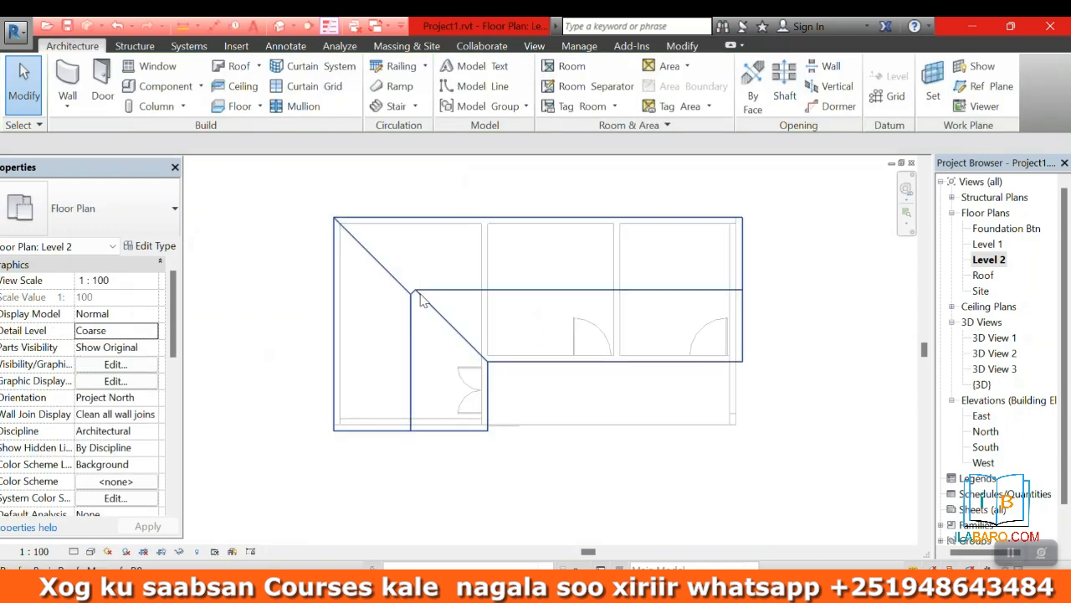
click(76, 88)
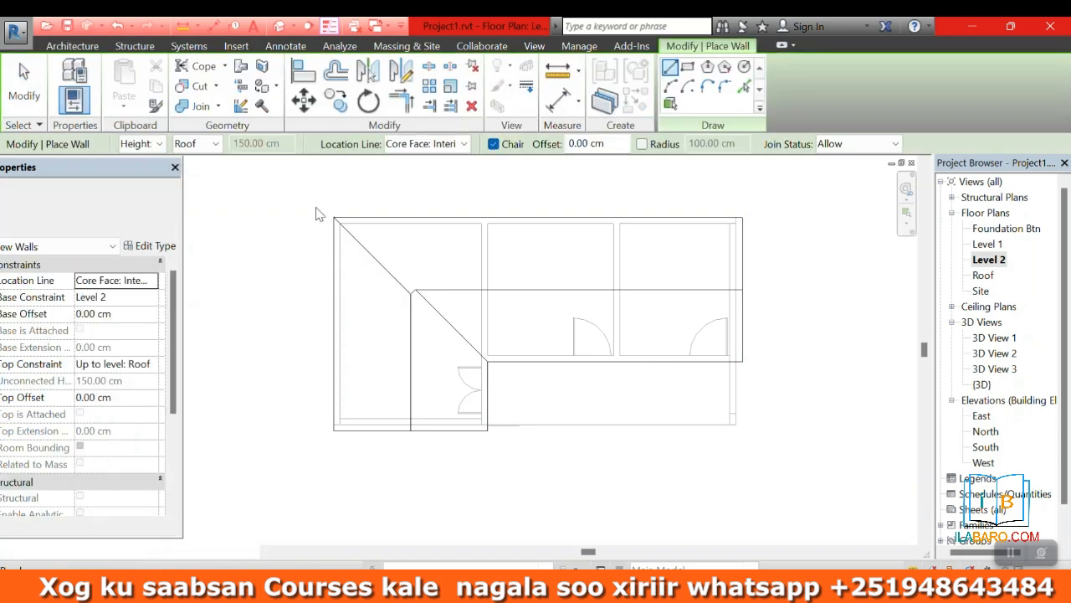
click(90, 207)
scroll(92, 284, up, 8)
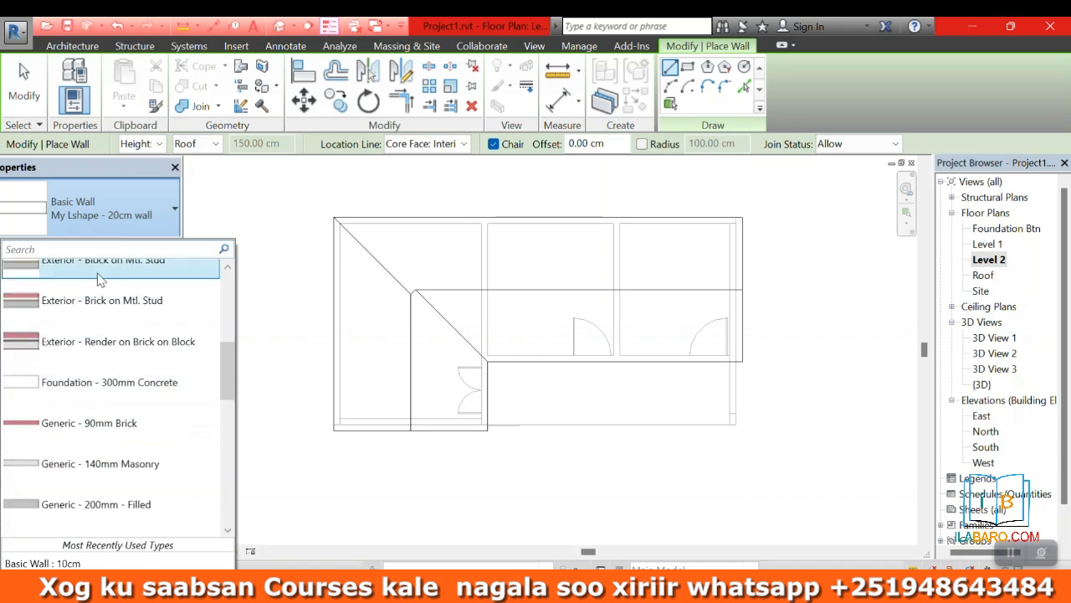
scroll(99, 278, up, 5)
click(115, 286)
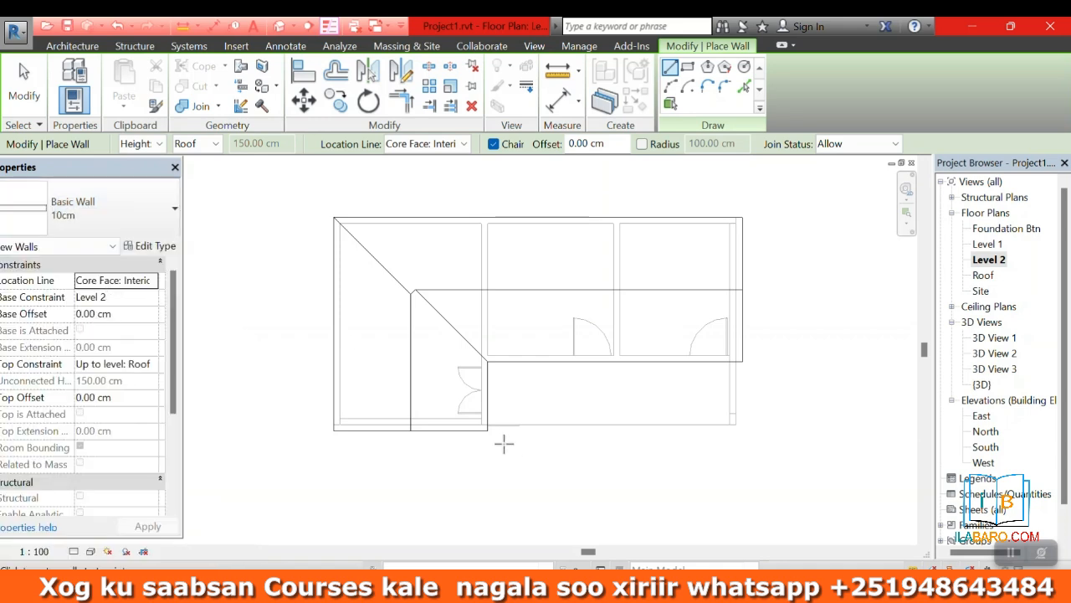
- Draw the 10cm wall along the veranda's front edge, from the projecting wing's roof edge to the veranda's outer corner
scroll(503, 442, up, 3)
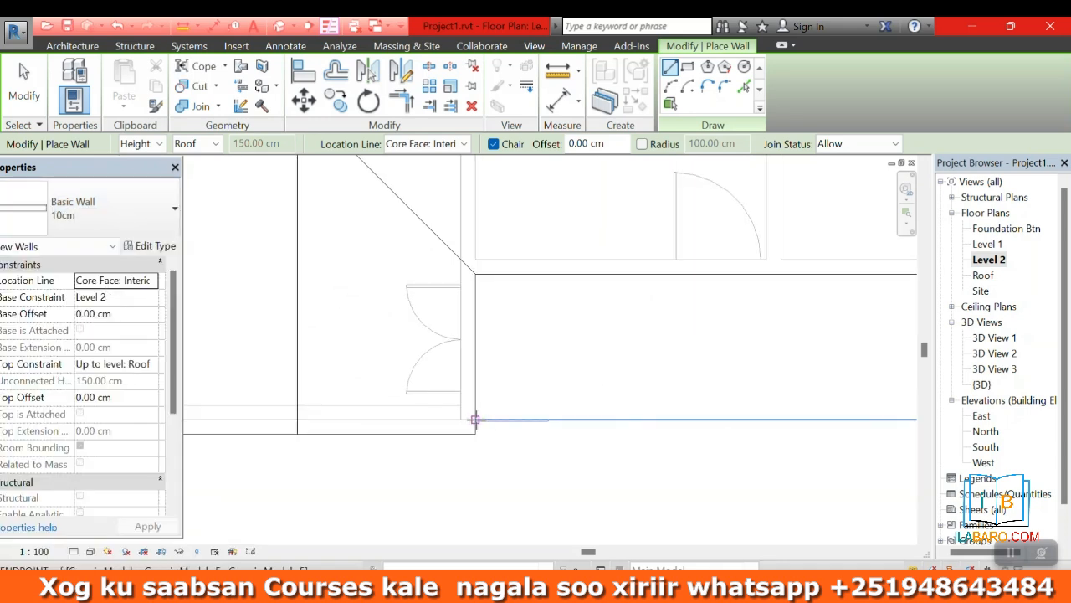
click(474, 417)
scroll(519, 413, up, 3)
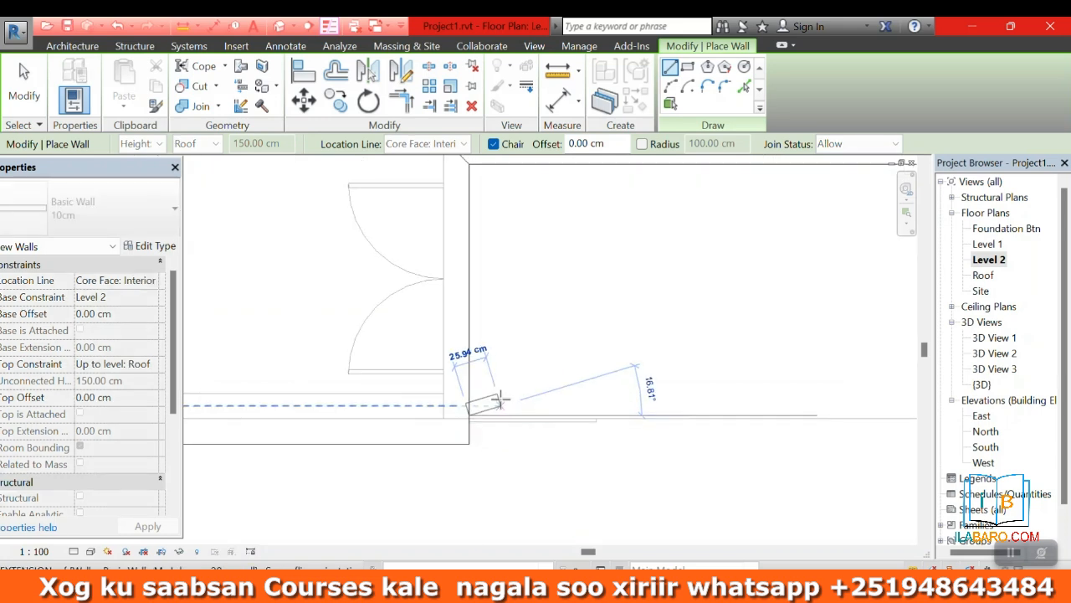
key(Escape)
scroll(483, 425, up, 2)
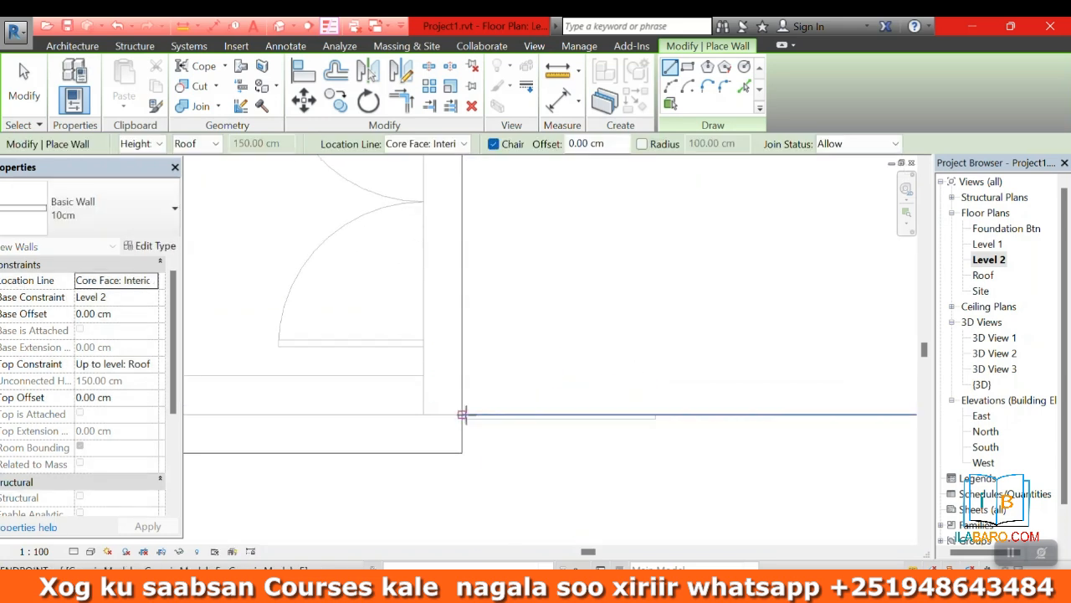
click(462, 415)
scroll(246, 359, down, 1)
scroll(249, 358, down, 4)
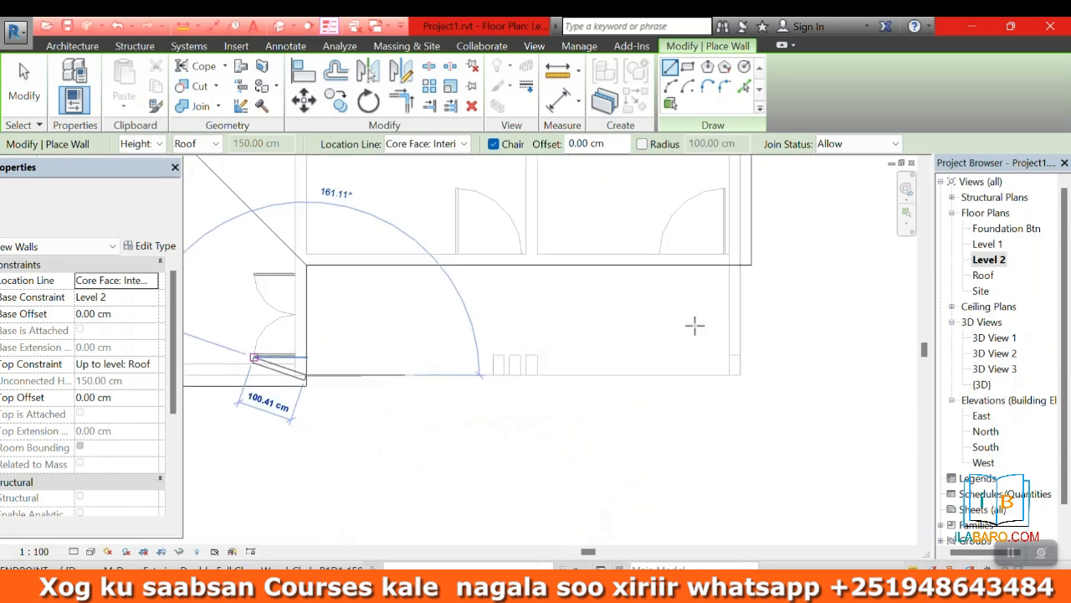
scroll(679, 369, up, 4)
click(667, 388)
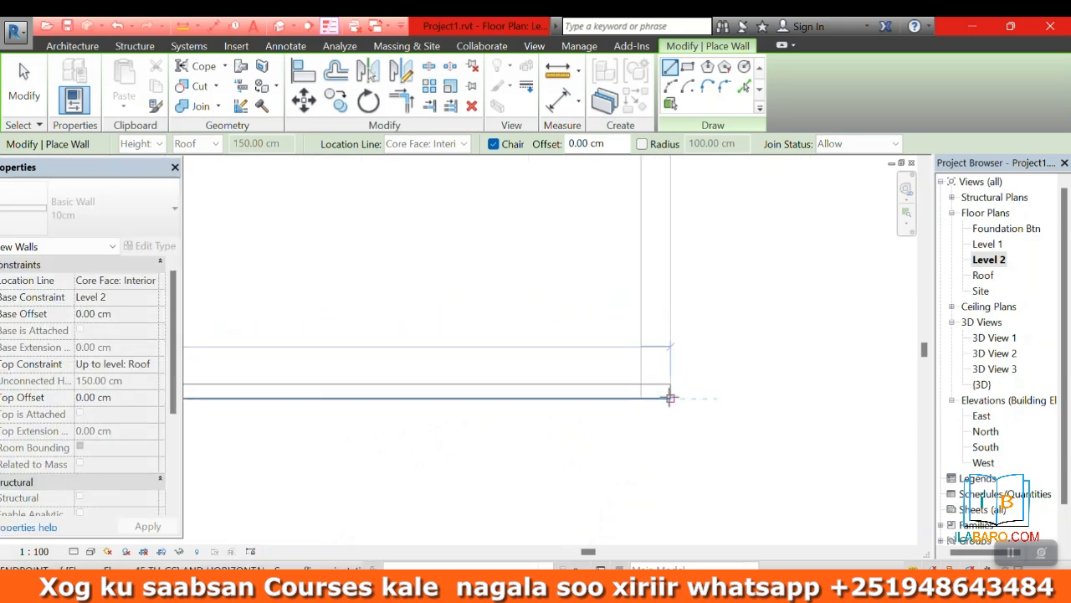
- Continue the wall 200 cm from the outer corner back to the main roof edge and finish the wall command
scroll(674, 238, down, 1)
scroll(672, 242, down, 1)
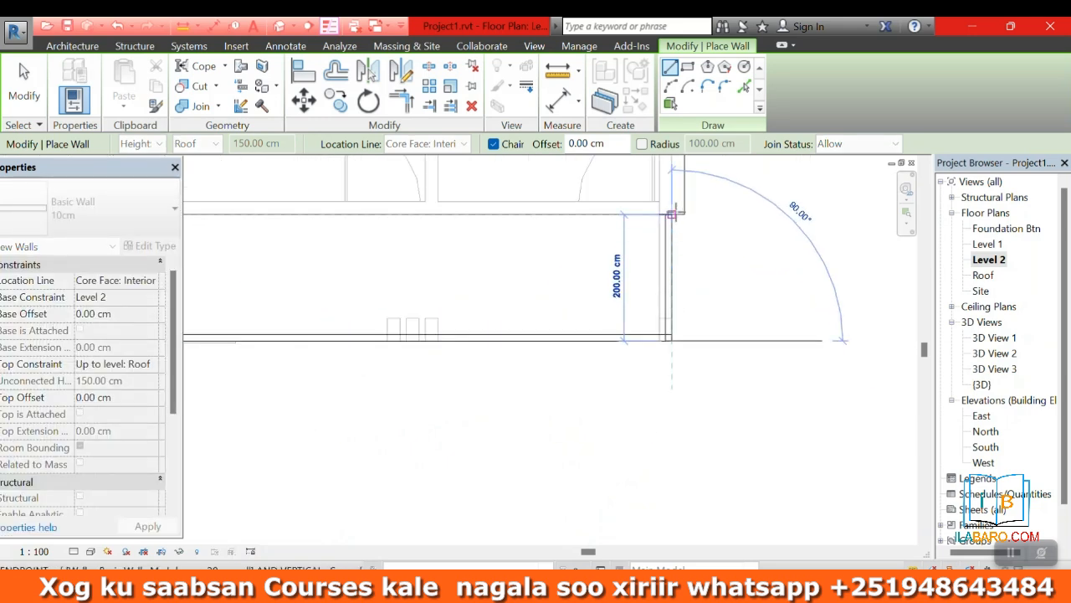
click(672, 215)
key(Escape)
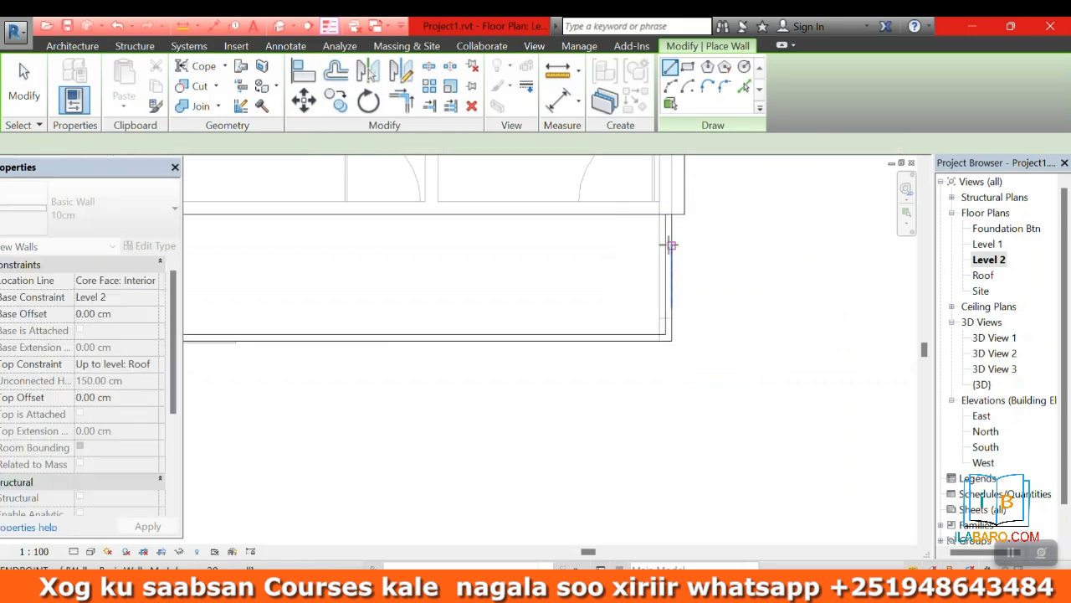
key(Escape)
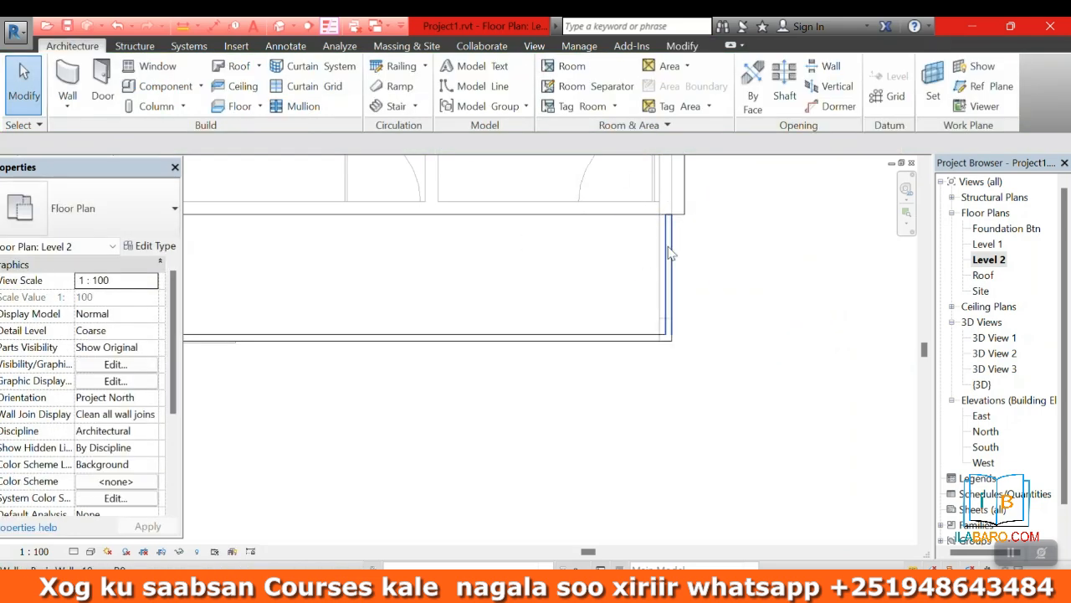
- View the new Level 2 walls in the default 3D view and select the front and end walls together
click(669, 253)
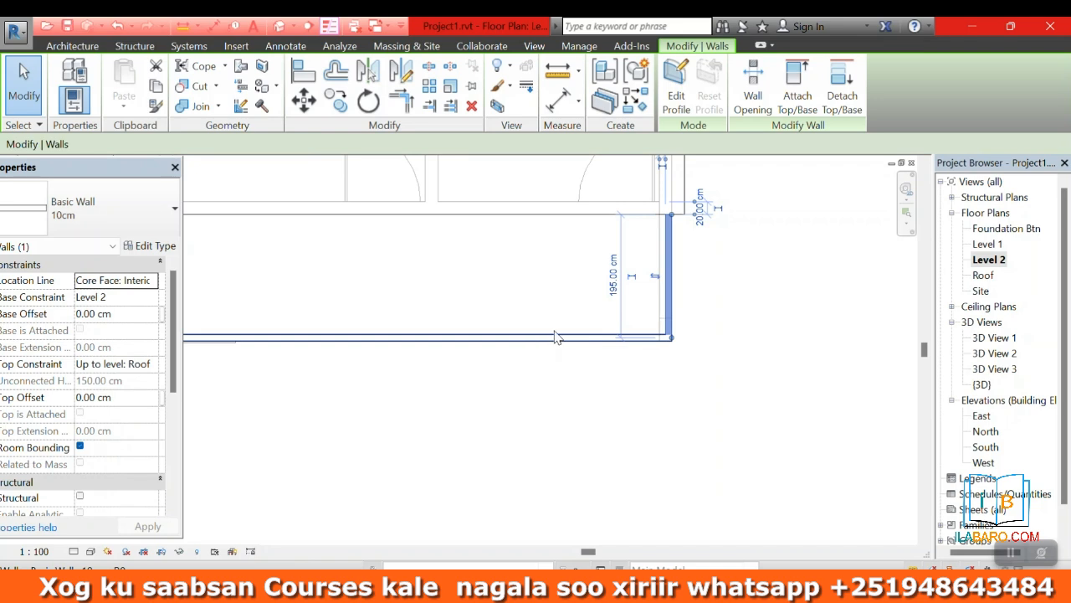
click(285, 26)
click(654, 217)
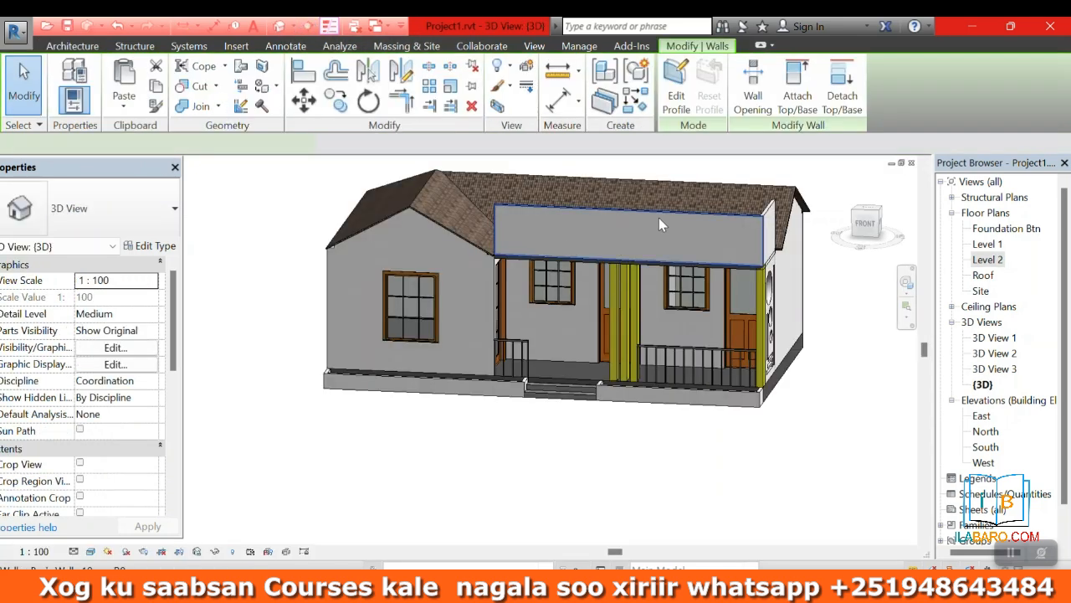
ctrl+click(771, 215)
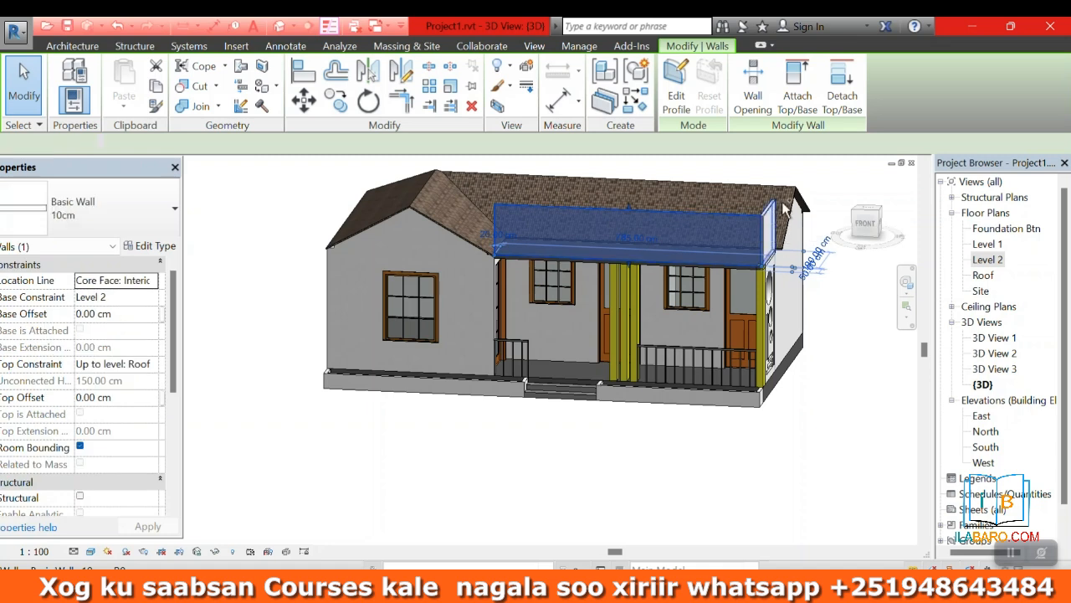
scroll(587, 243, up, 2)
scroll(518, 212, down, 2)
scroll(519, 217, down, 3)
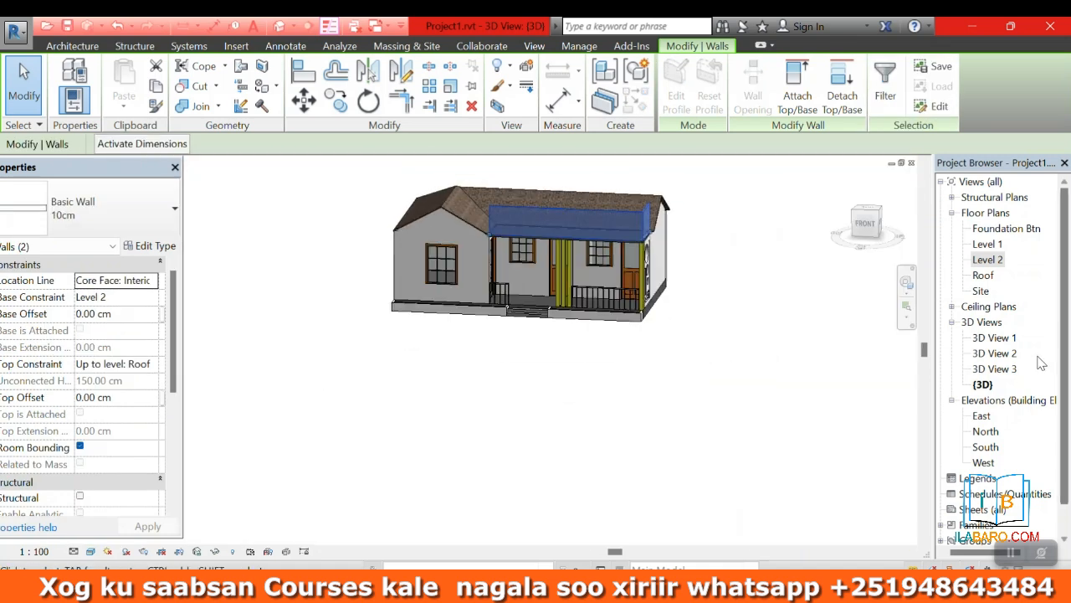
- In the South elevation, examine the front parapet wall's height against the gable, Level 2 and the Roof level
double_click(987, 448)
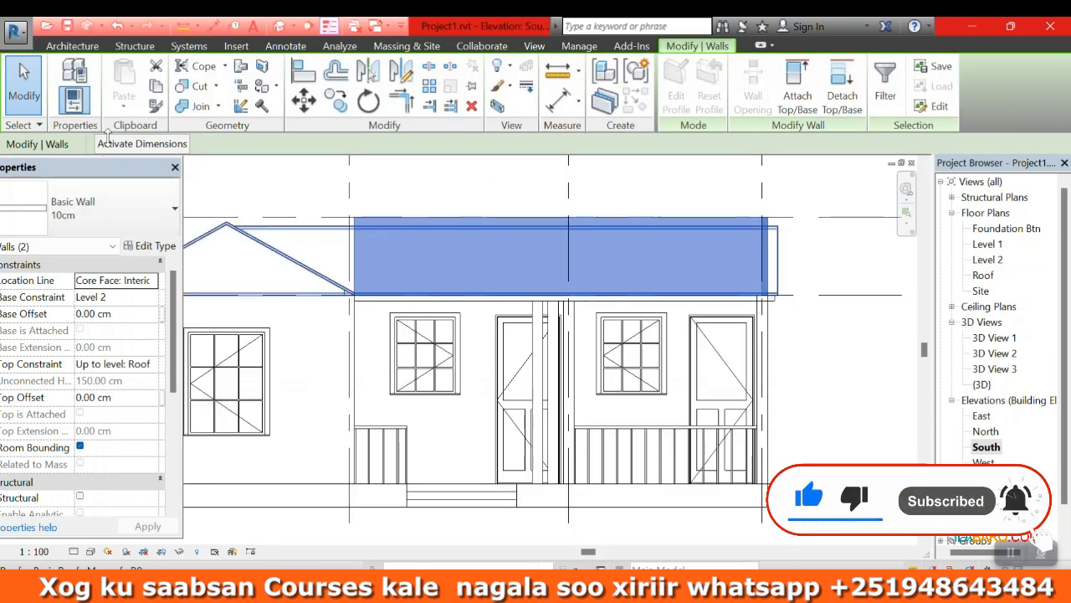
click(446, 199)
click(629, 229)
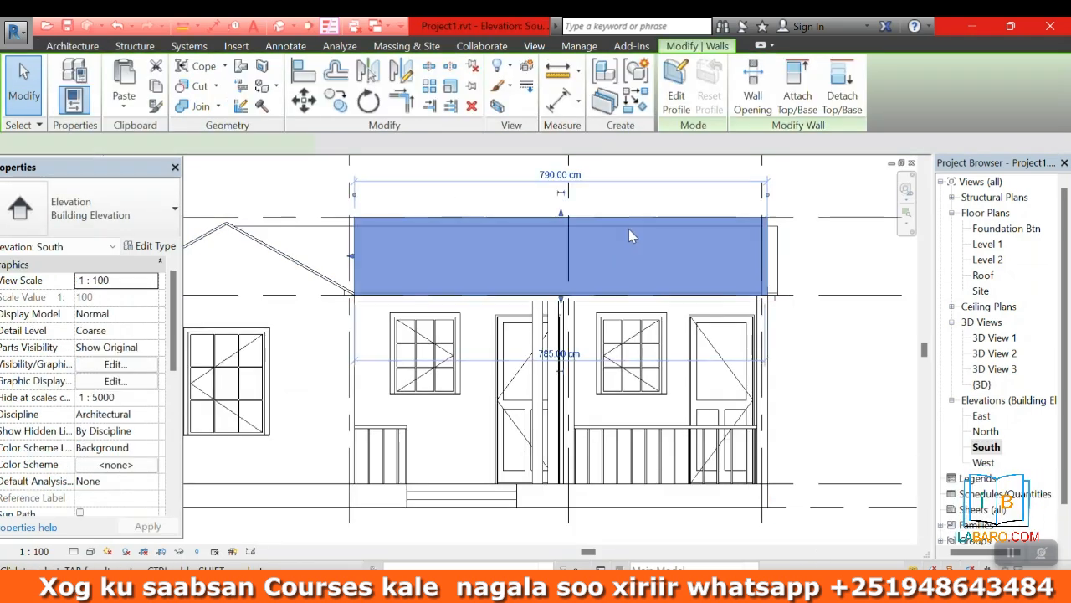
scroll(404, 209, down, 2)
click(800, 314)
scroll(702, 283, up, 3)
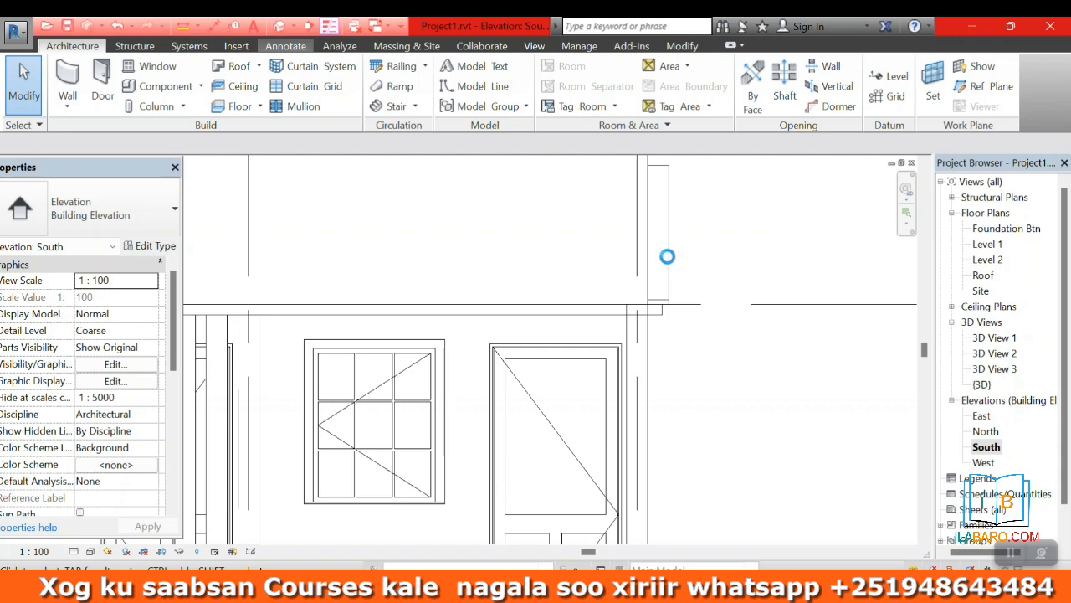
scroll(667, 256, down, 2)
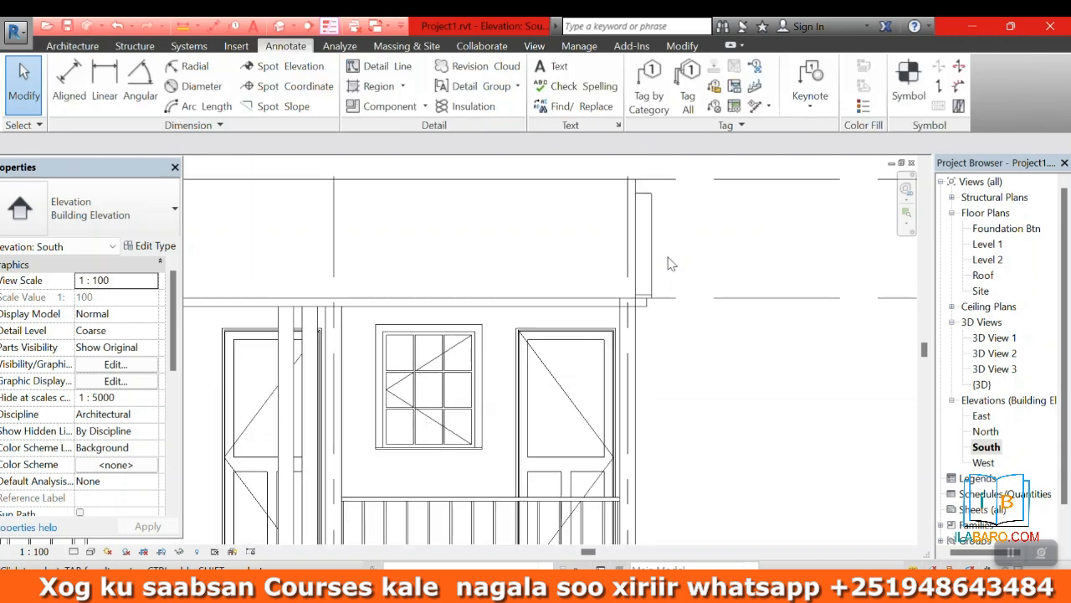
scroll(682, 393, down, 3)
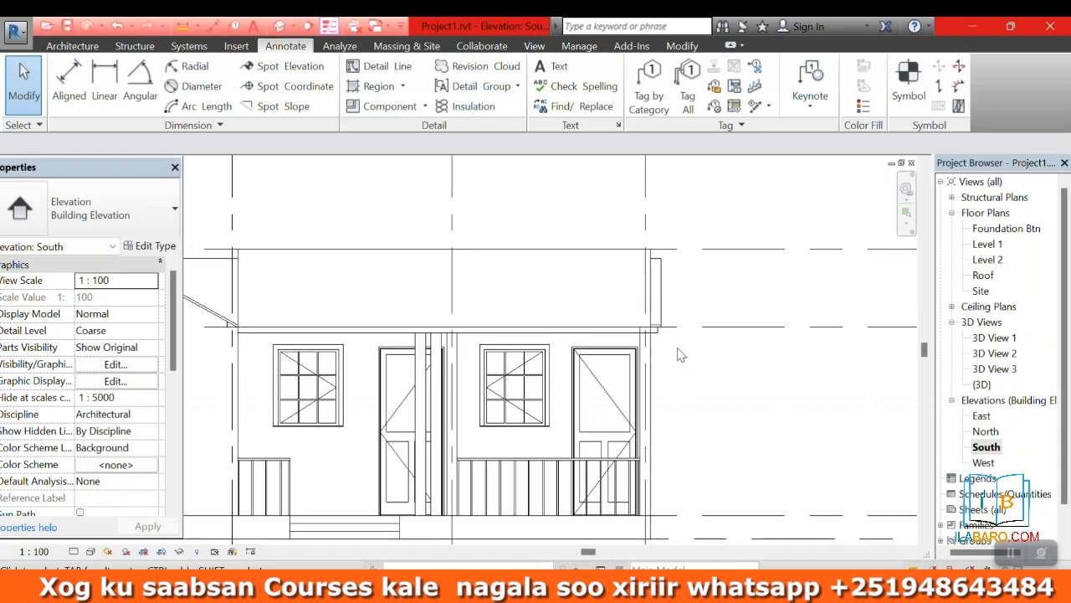
click(519, 301)
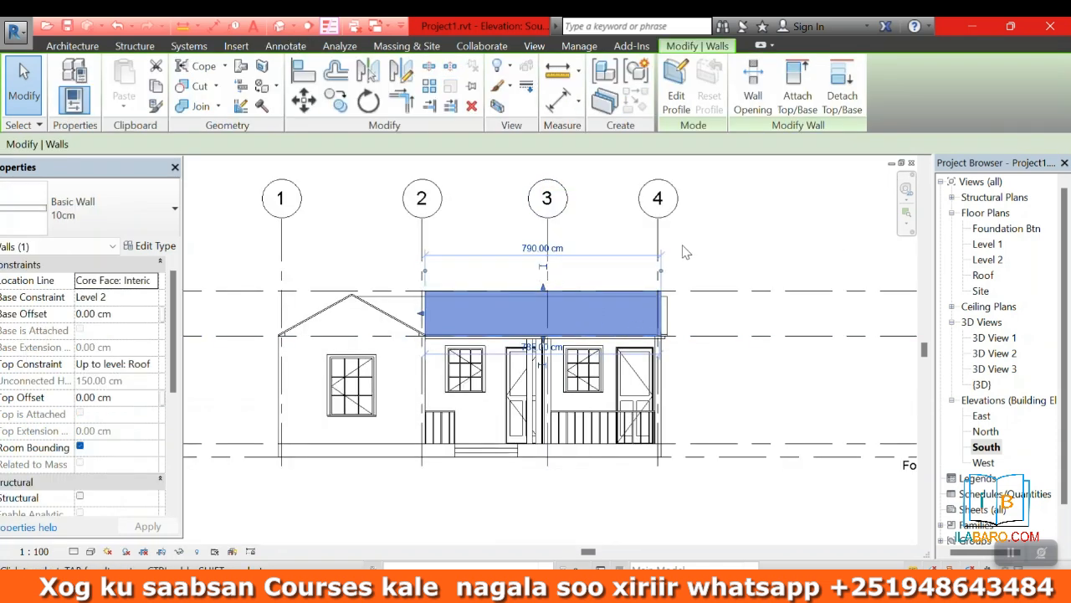
scroll(684, 303, up, 1)
scroll(318, 317, down, 1)
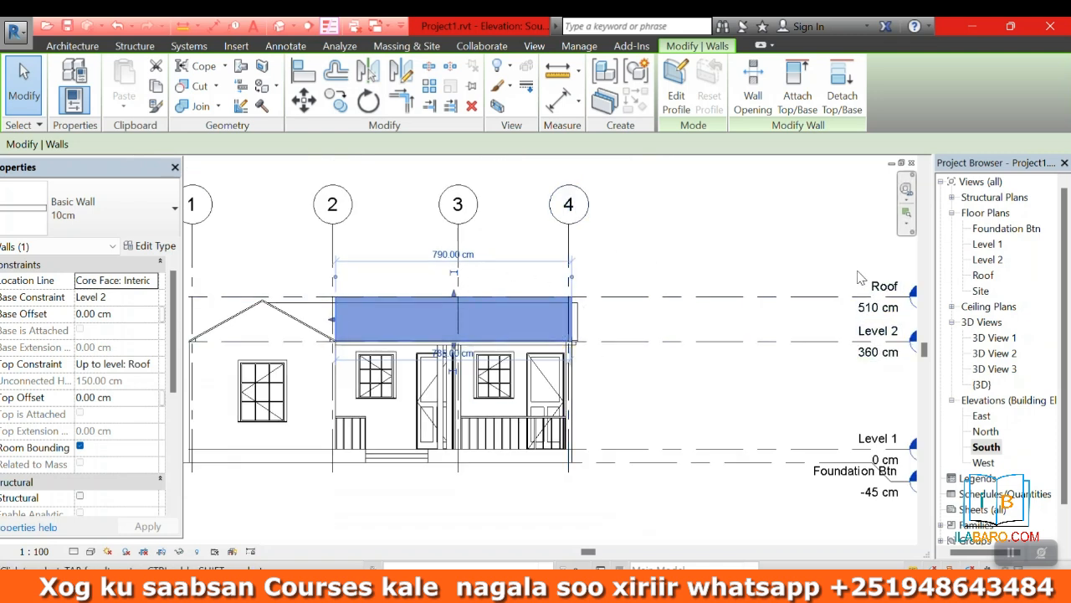
click(826, 299)
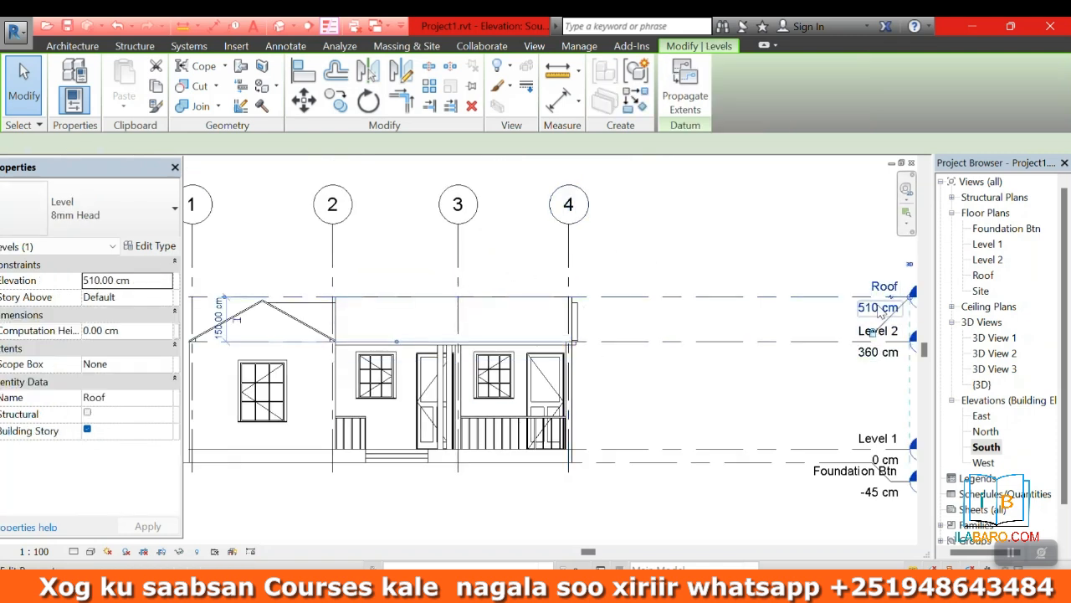
key(Escape)
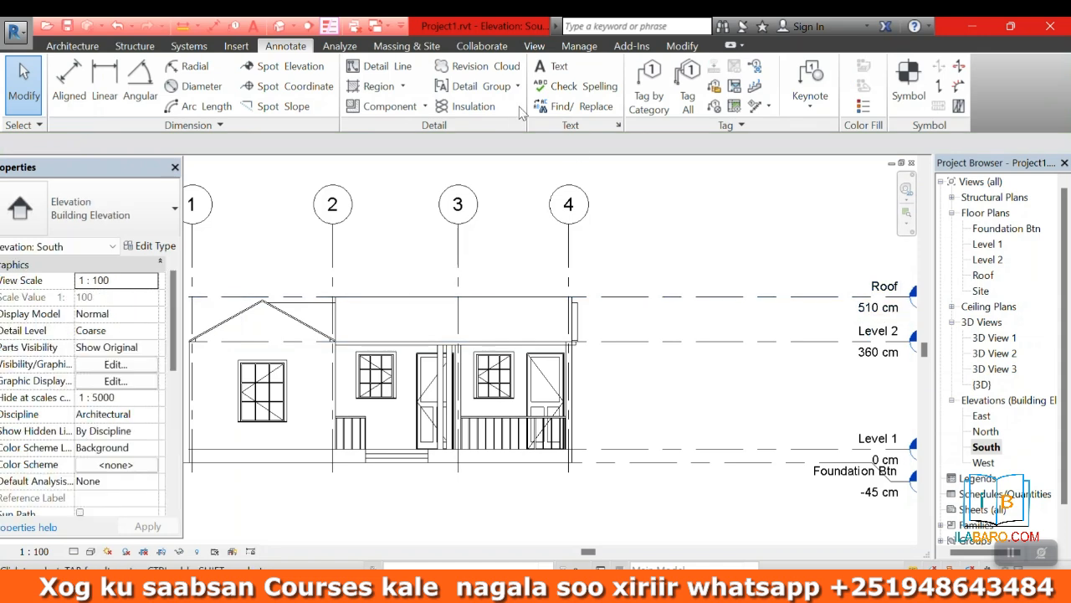
click(73, 47)
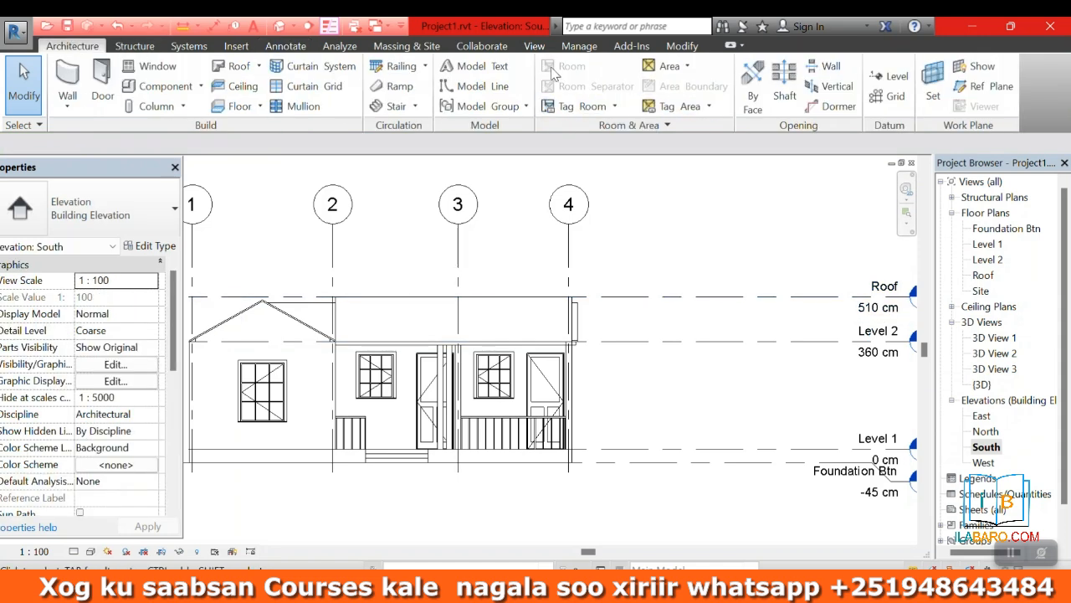
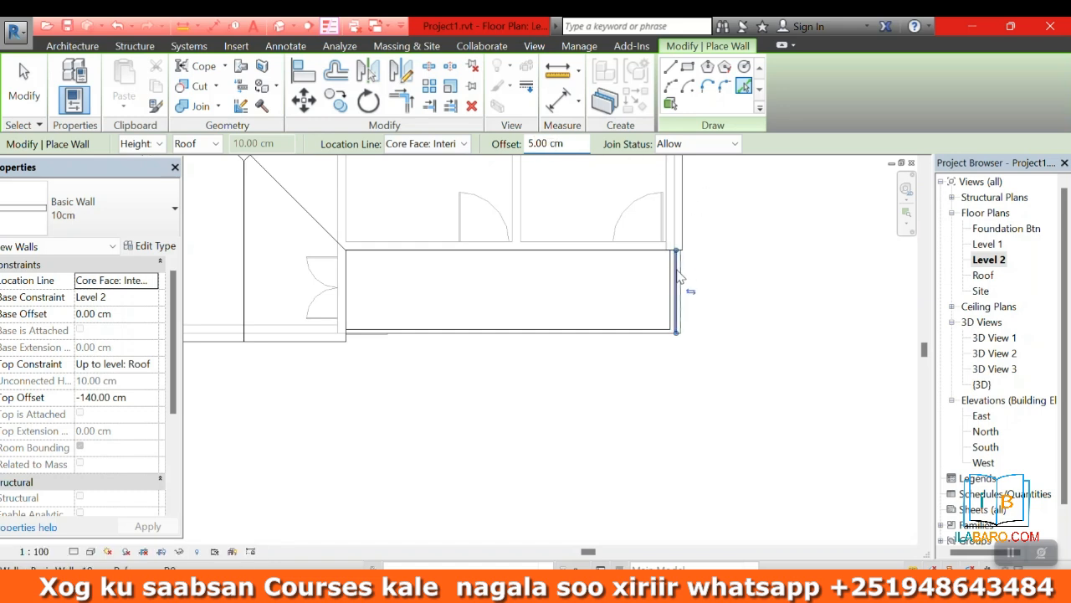
- Place a 10cm band wall along the veranda front, offset 5 cm from the existing wall line, and end the wall command
click(648, 335)
scroll(678, 325, up, 4)
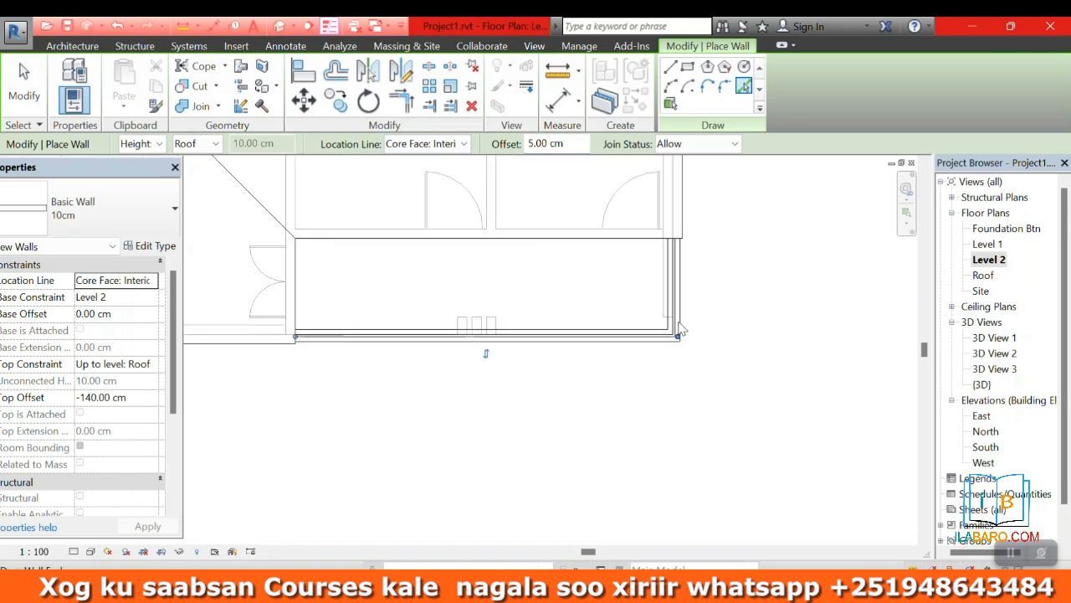
click(27, 81)
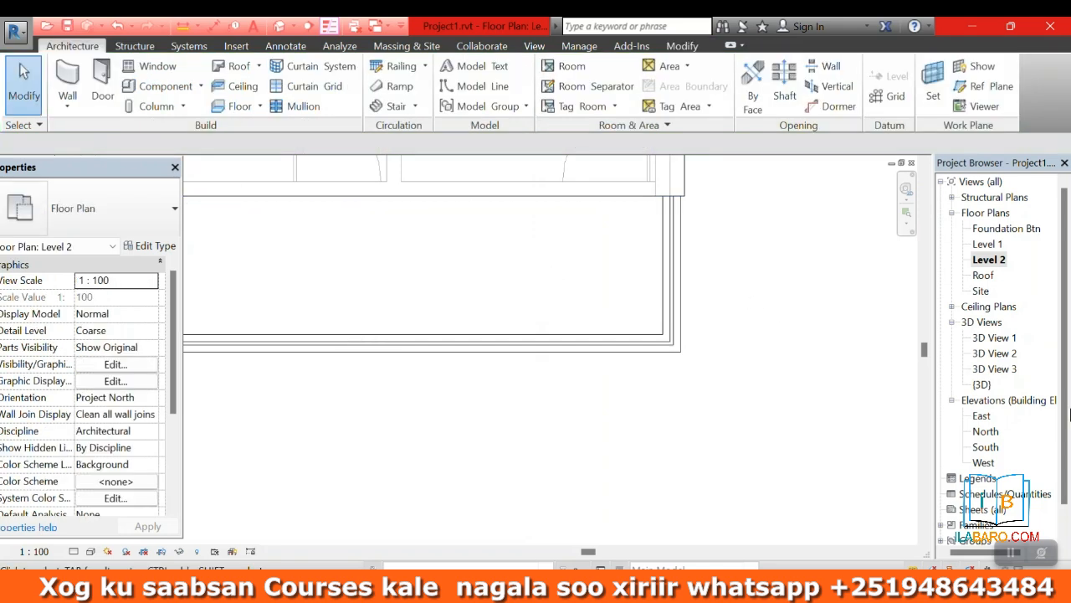
- Move the front and end band walls together so their inner corner meets the outer corner of the existing parapet wall
scroll(688, 351, up, 2)
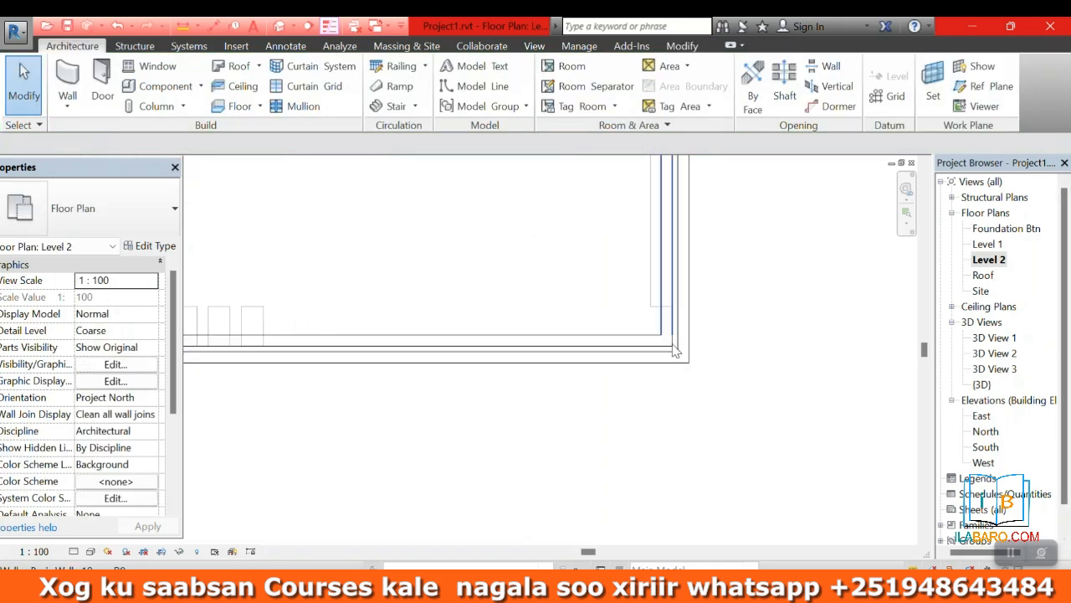
click(683, 360)
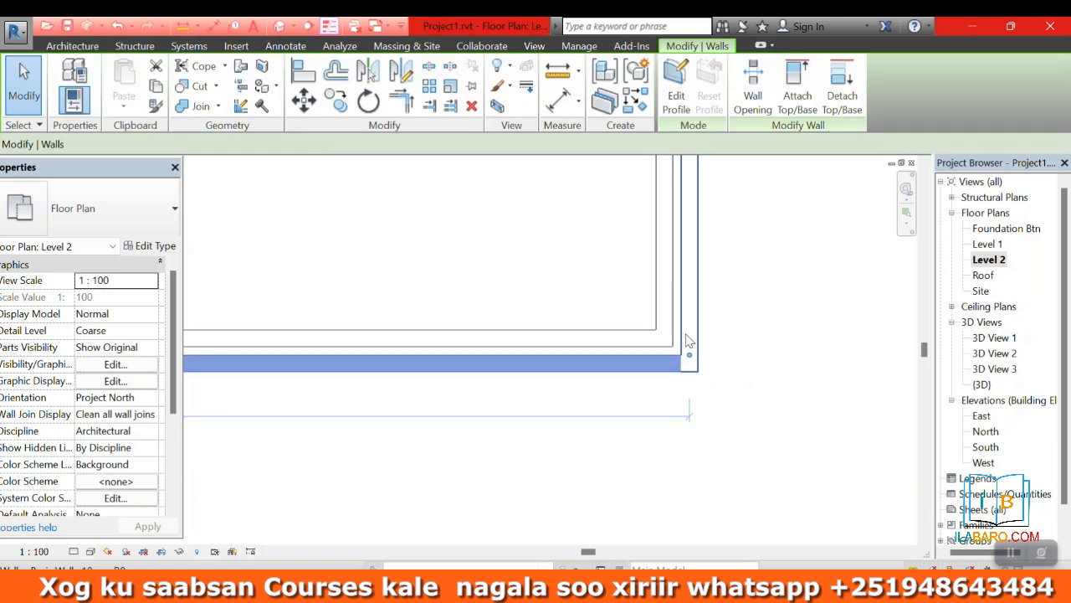
scroll(690, 358, up, 1)
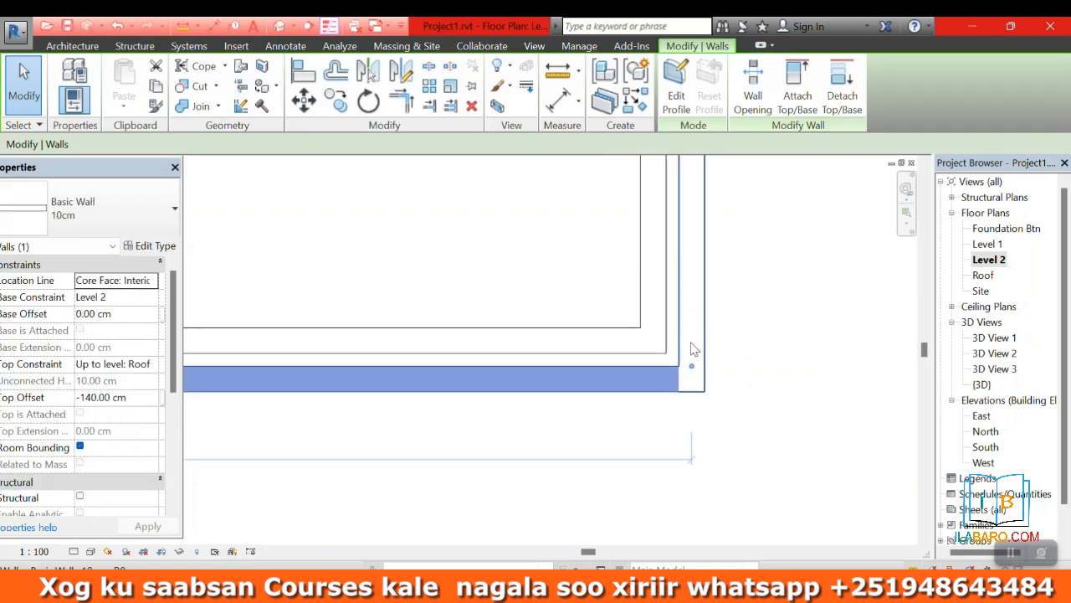
ctrl+click(688, 343)
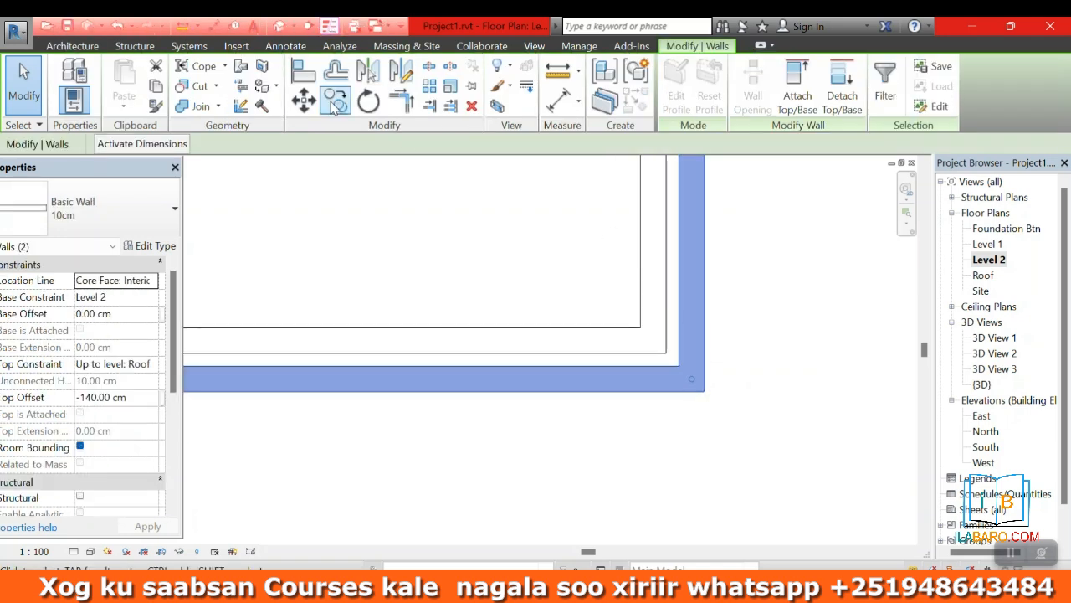
click(304, 100)
click(679, 366)
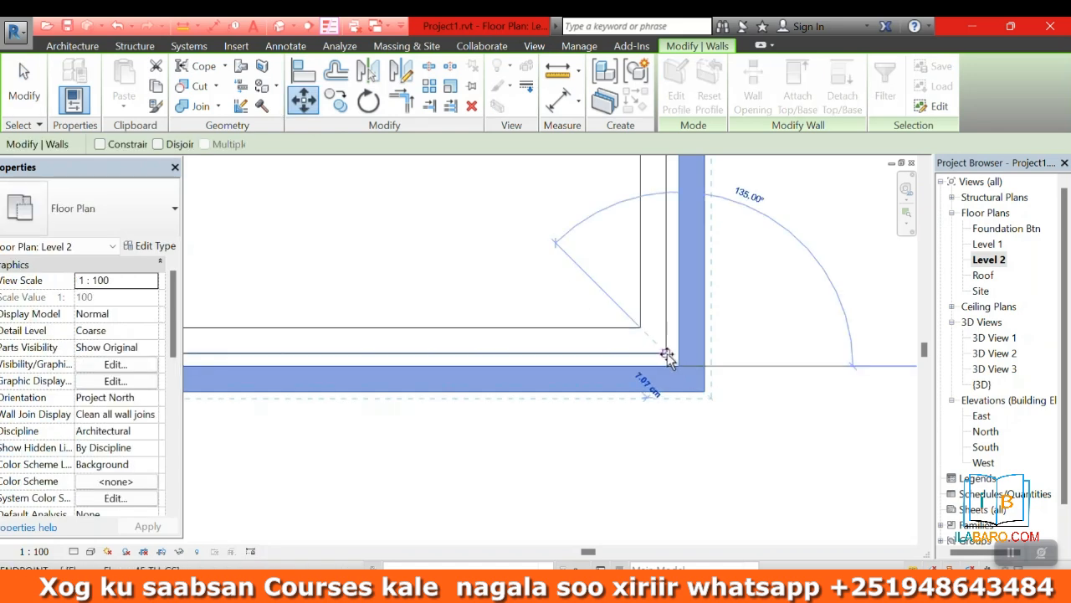
click(677, 353)
scroll(676, 251, down, 2)
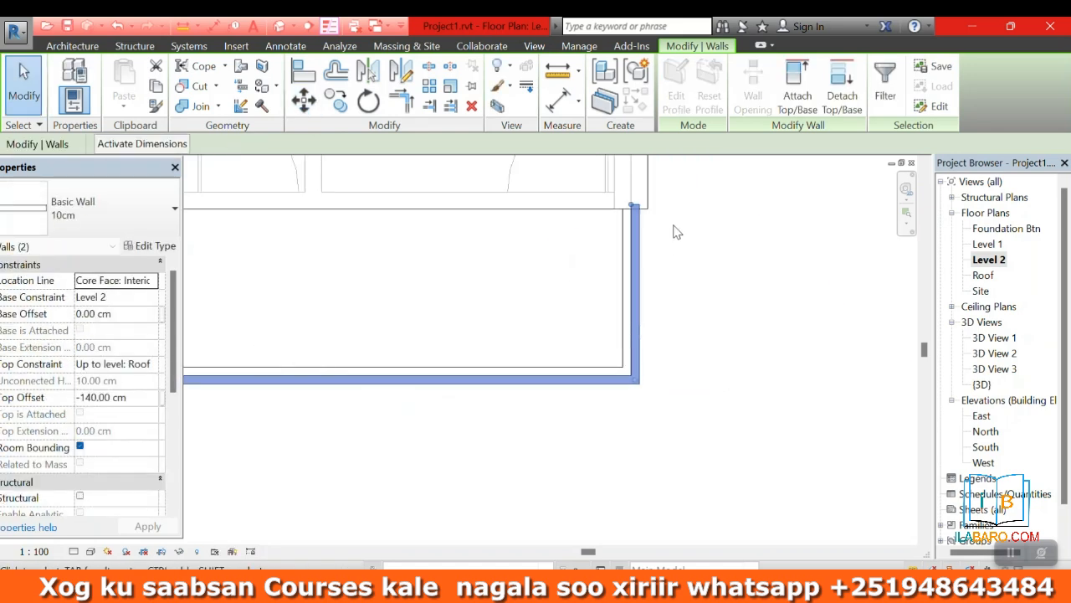
- Adjust the band walls' free ends to meet the main roof edge and the gable roof edge, and clear the selection
scroll(625, 193, up, 2)
drag(637, 217, 638, 223)
scroll(734, 254, down, 2)
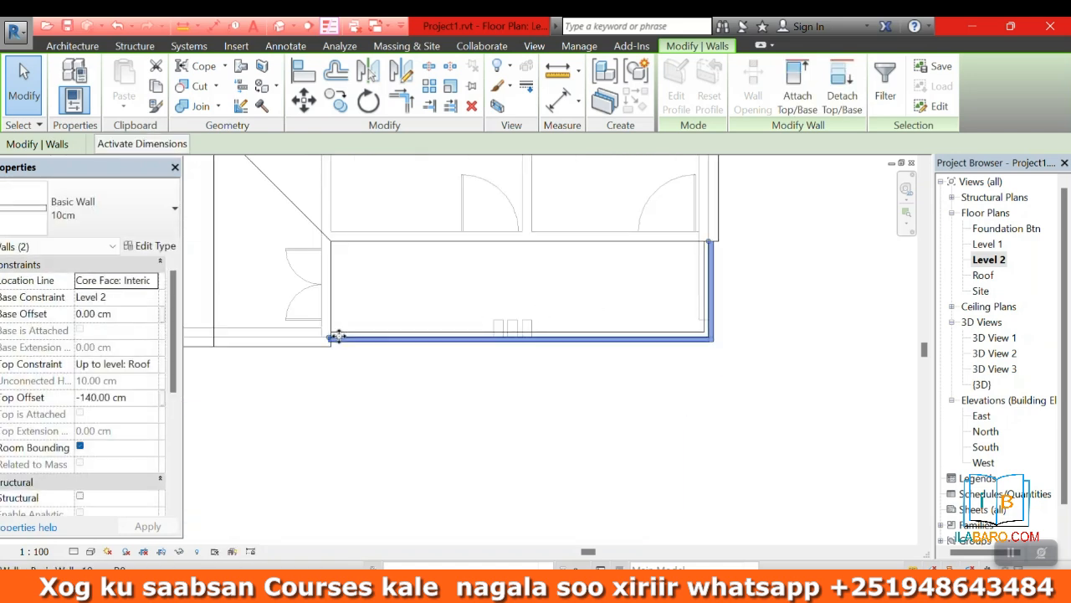
scroll(342, 333, up, 3)
drag(304, 341, 316, 341)
click(416, 408)
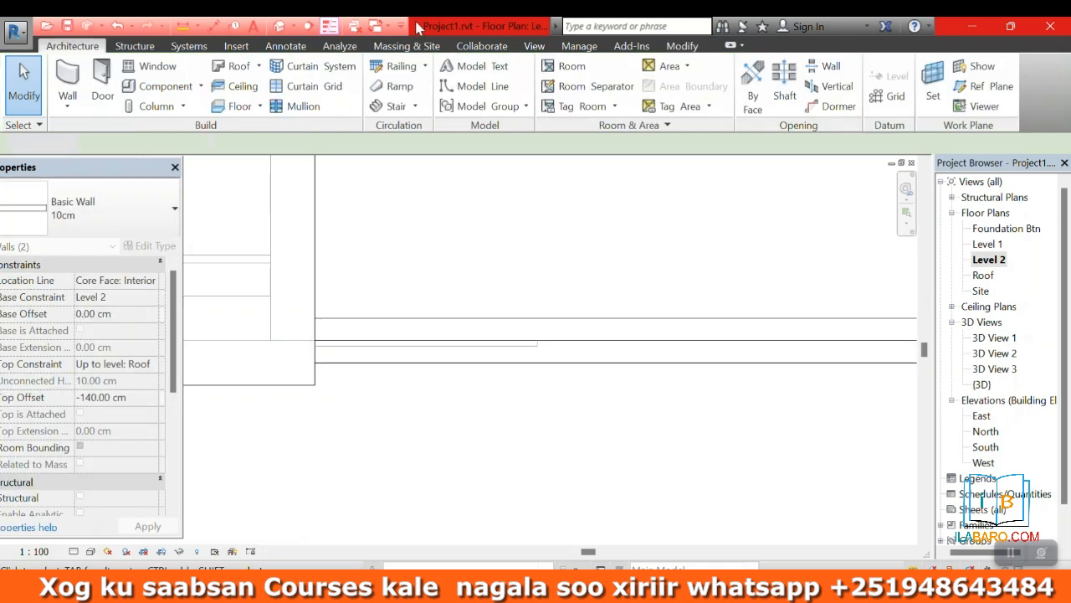
- Examine the veranda corner in the default 3D view and select both band walls to review their level constraints
click(280, 26)
scroll(732, 282, up, 2)
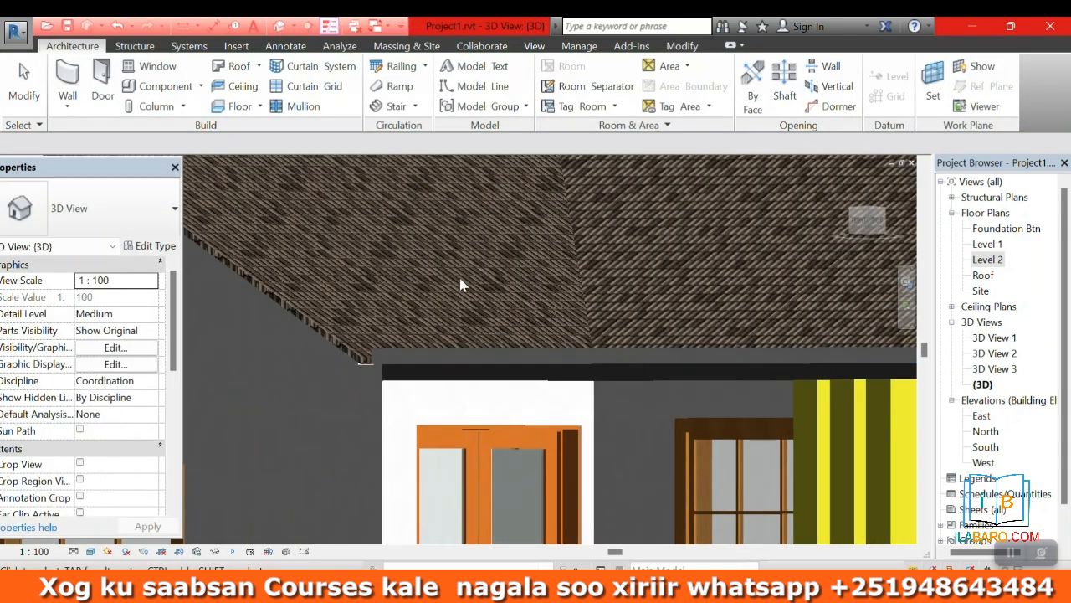
scroll(836, 285, down, 4)
click(904, 285)
drag(847, 323, 693, 367)
scroll(590, 414, up, 2)
scroll(590, 414, up, 2)
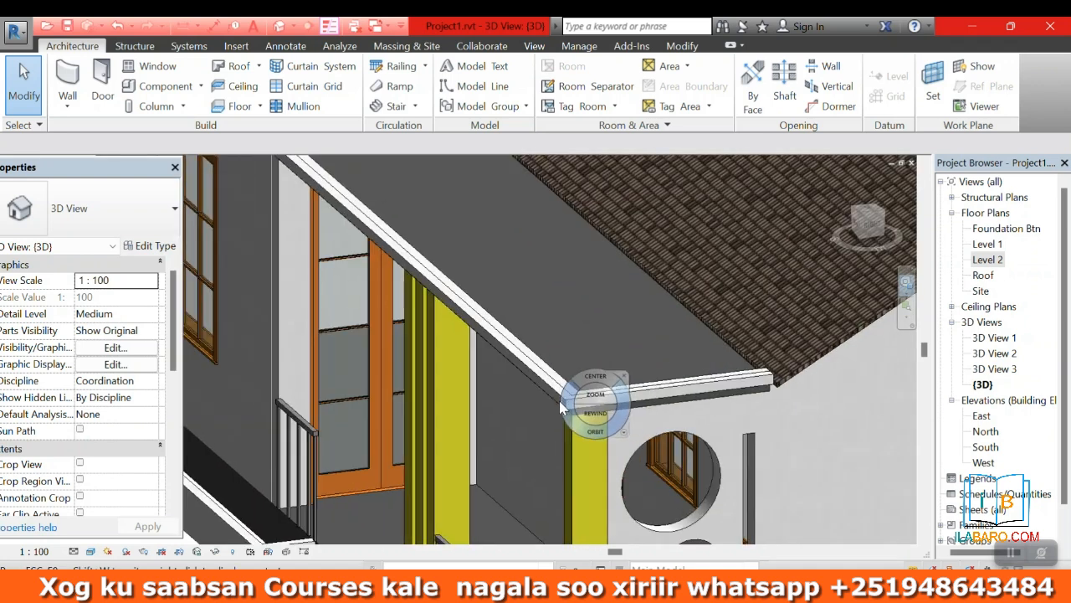
click(590, 410)
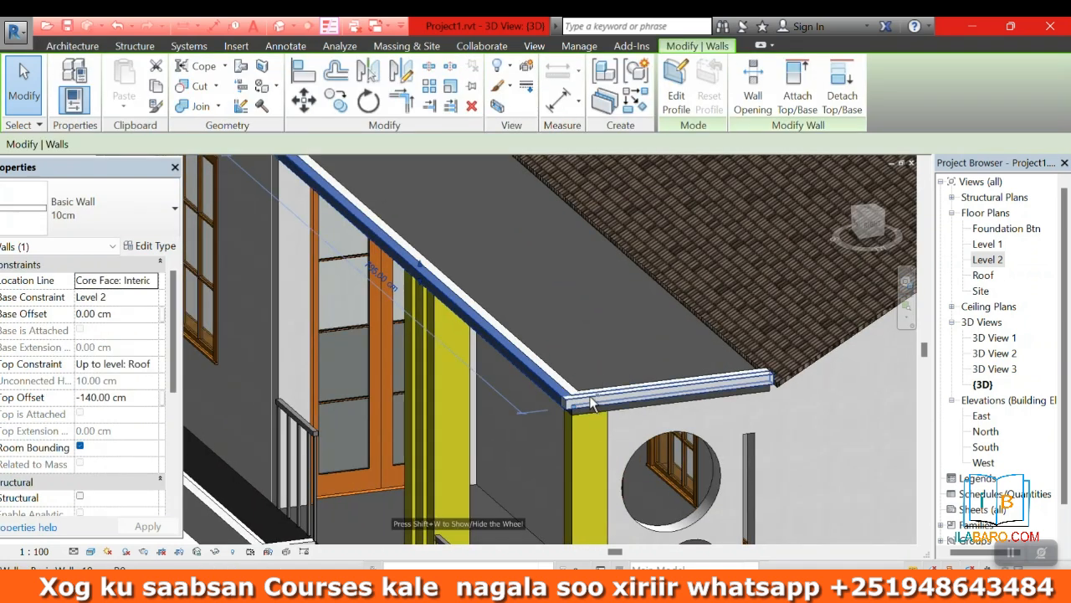
ctrl+click(600, 398)
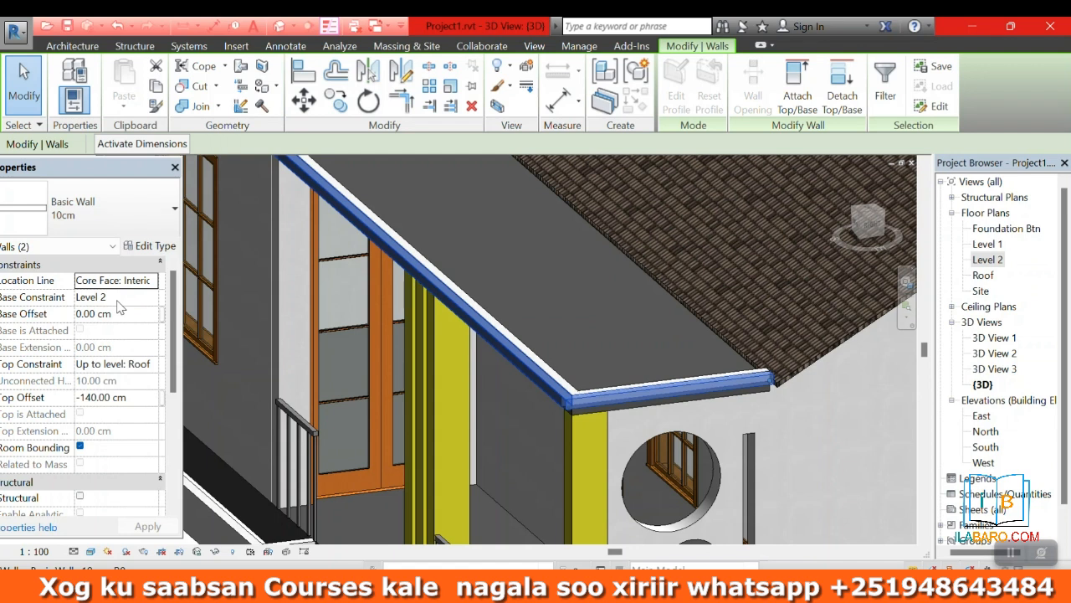
click(142, 362)
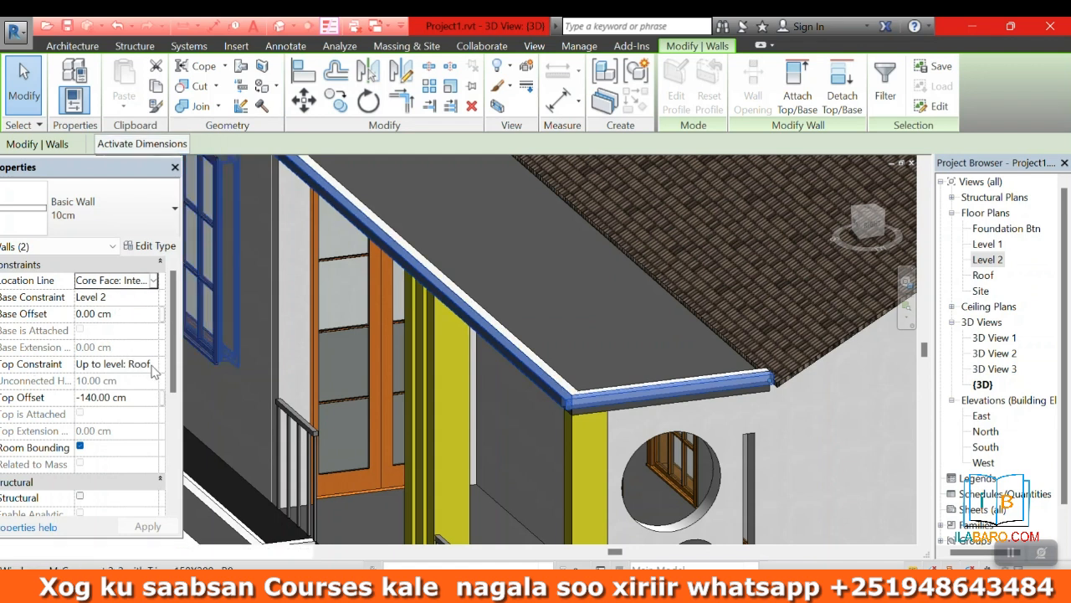
- Try to move the two selected band walls upward in the South elevation
double_click(985, 449)
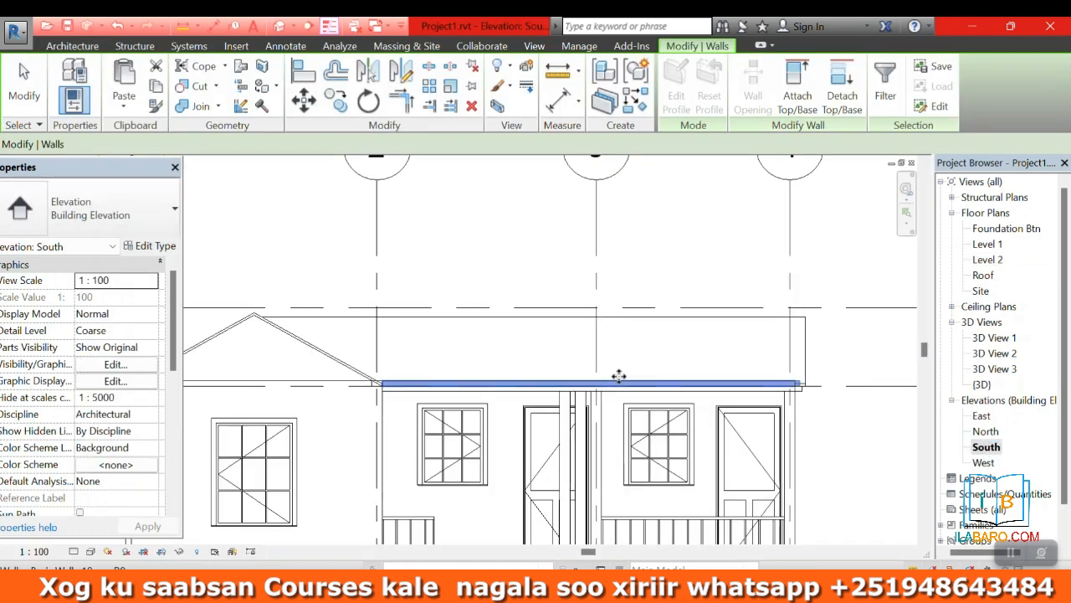
scroll(802, 377, up, 2)
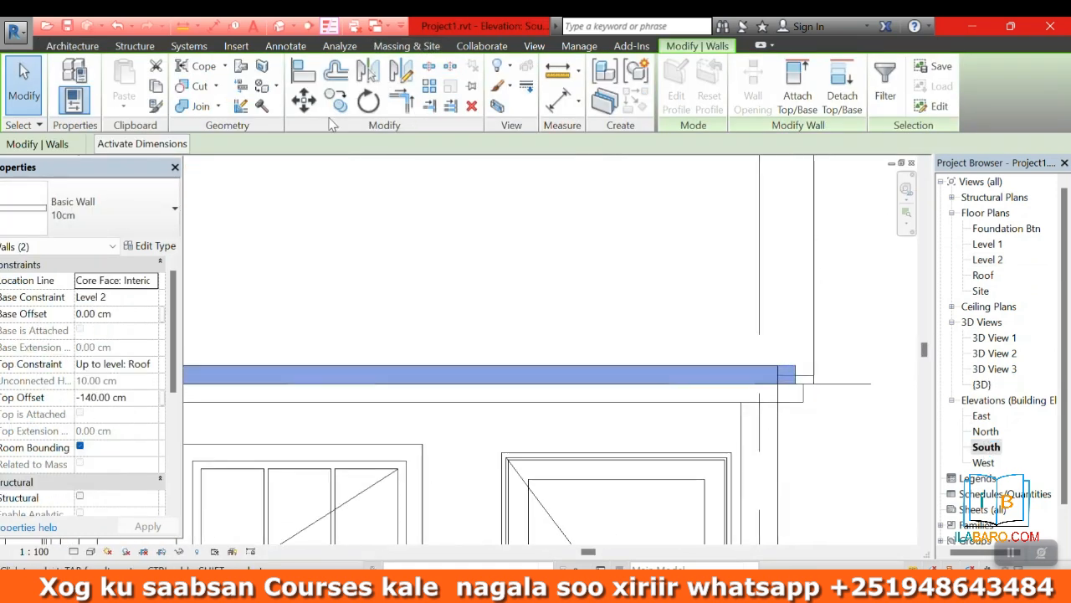
key(m)
key(v)
scroll(748, 399, up, 2)
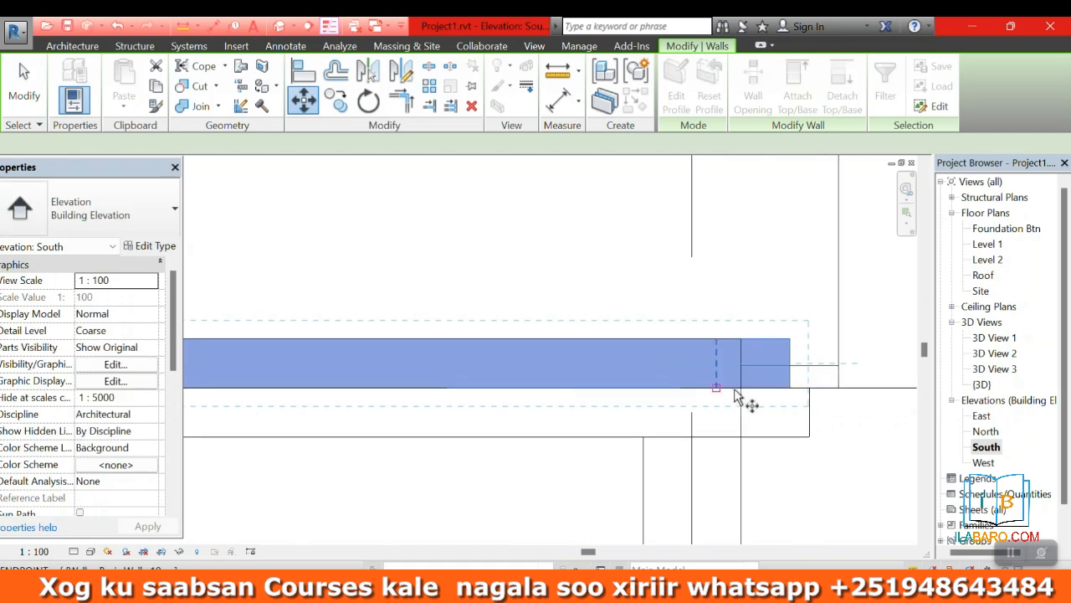
click(744, 336)
scroll(751, 327, down, 1)
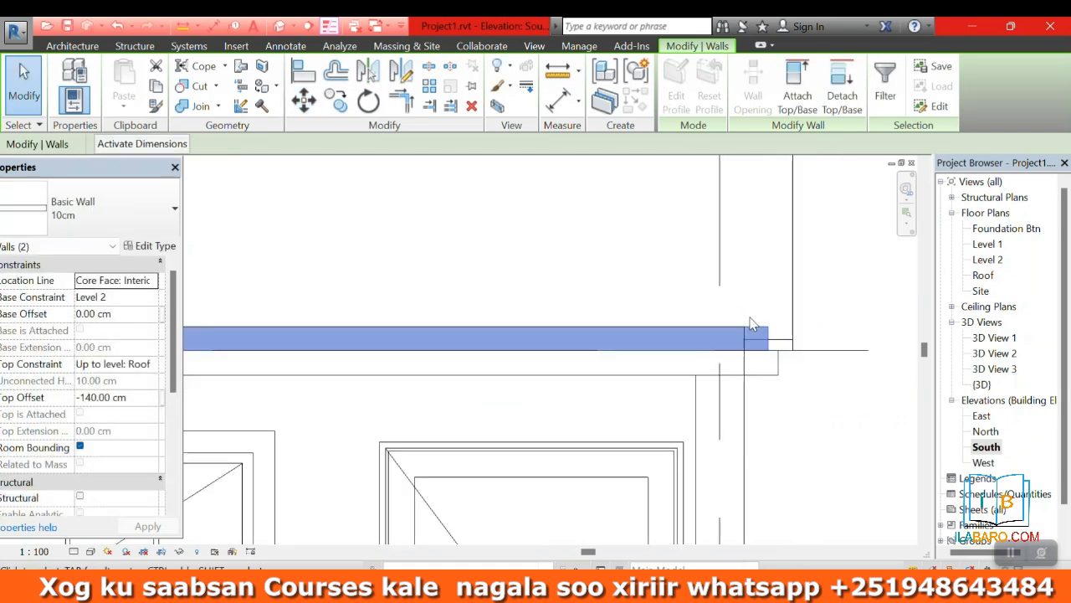
key(Escape)
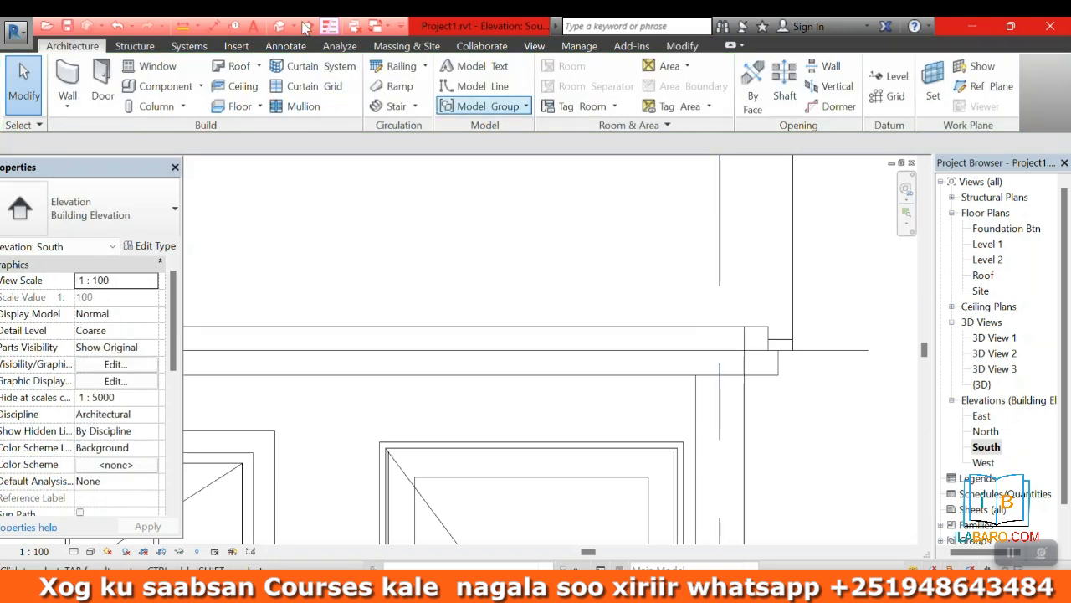
- Examine the veranda roof edge and end wall from several angles in 3D, and return to the South elevation
click(298, 27)
click(343, 47)
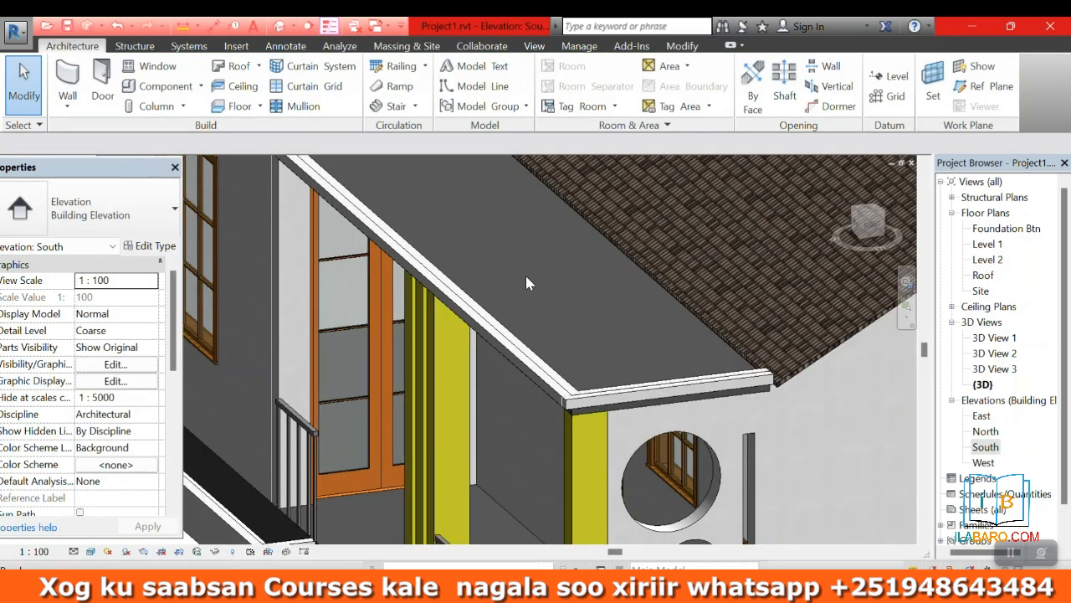
scroll(553, 413, up, 1)
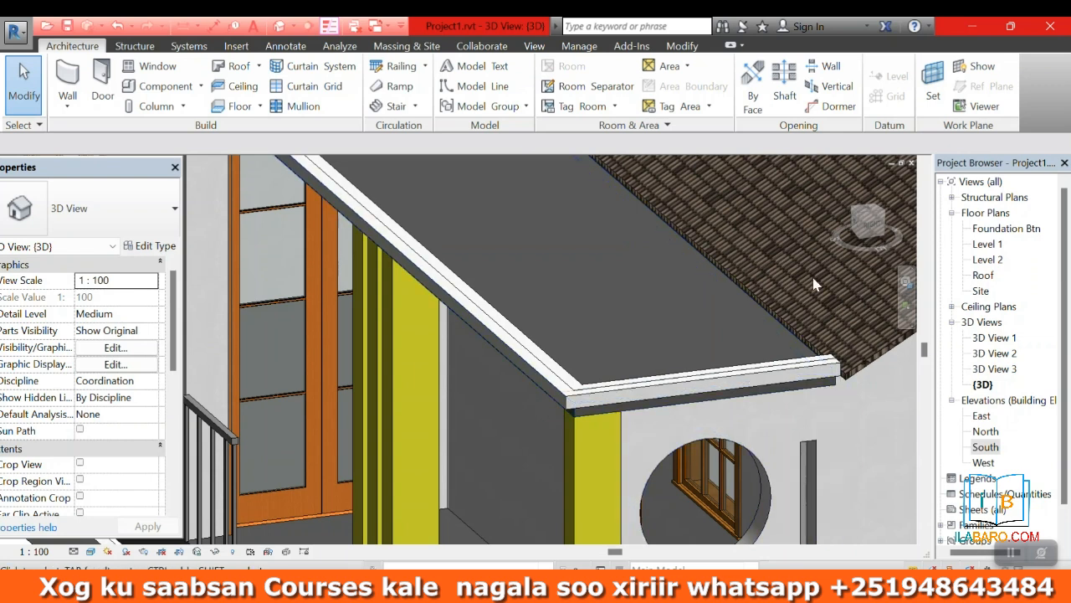
click(906, 287)
drag(825, 313, 765, 289)
scroll(703, 339, down, 3)
scroll(689, 325, down, 2)
drag(679, 349, 567, 238)
scroll(567, 238, up, 3)
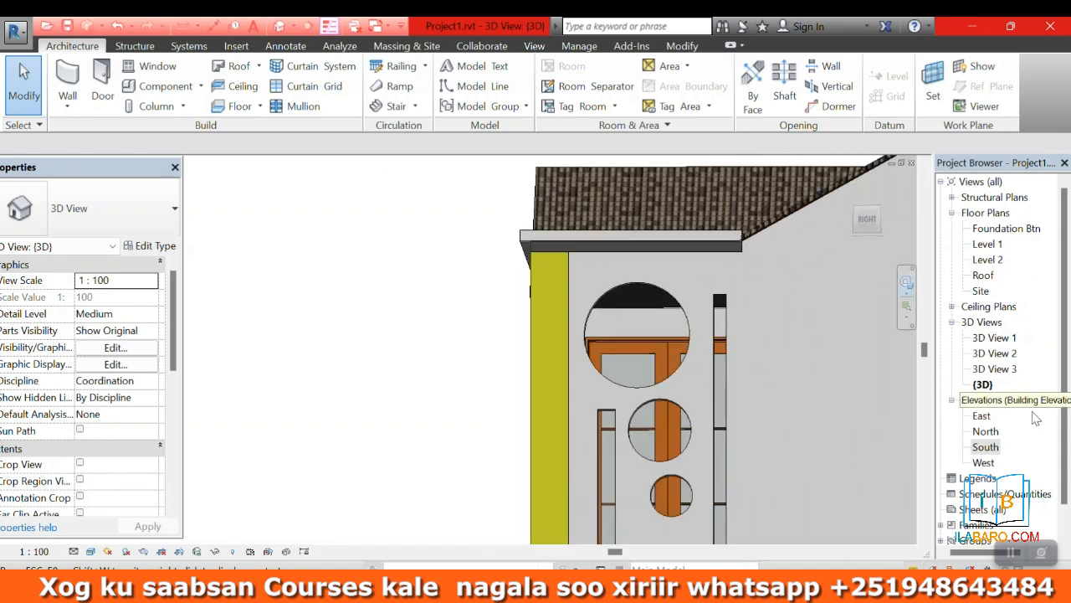
double_click(985, 448)
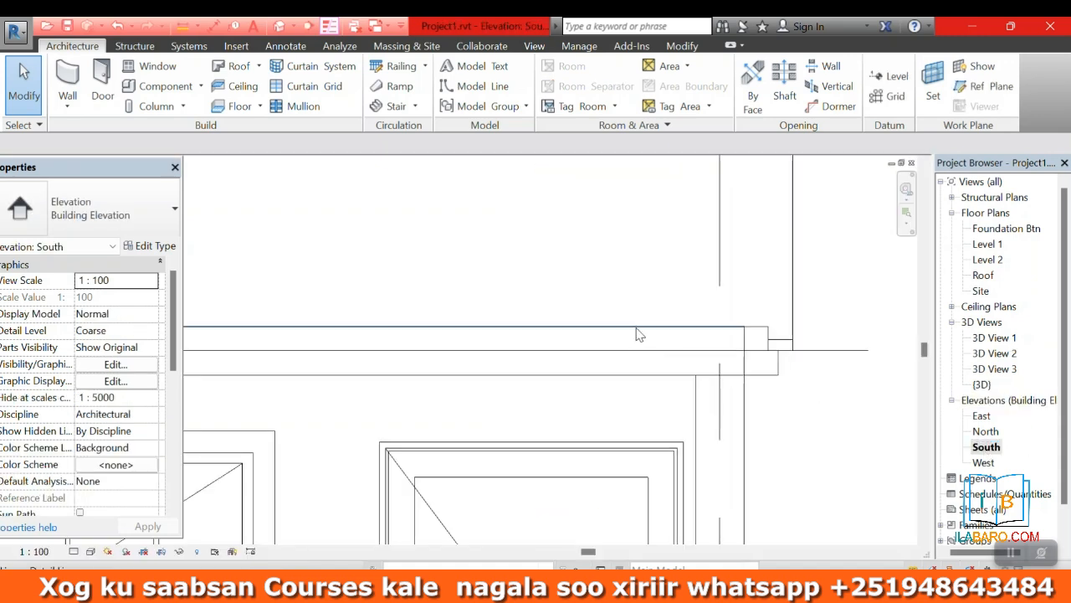
click(714, 329)
click(478, 310)
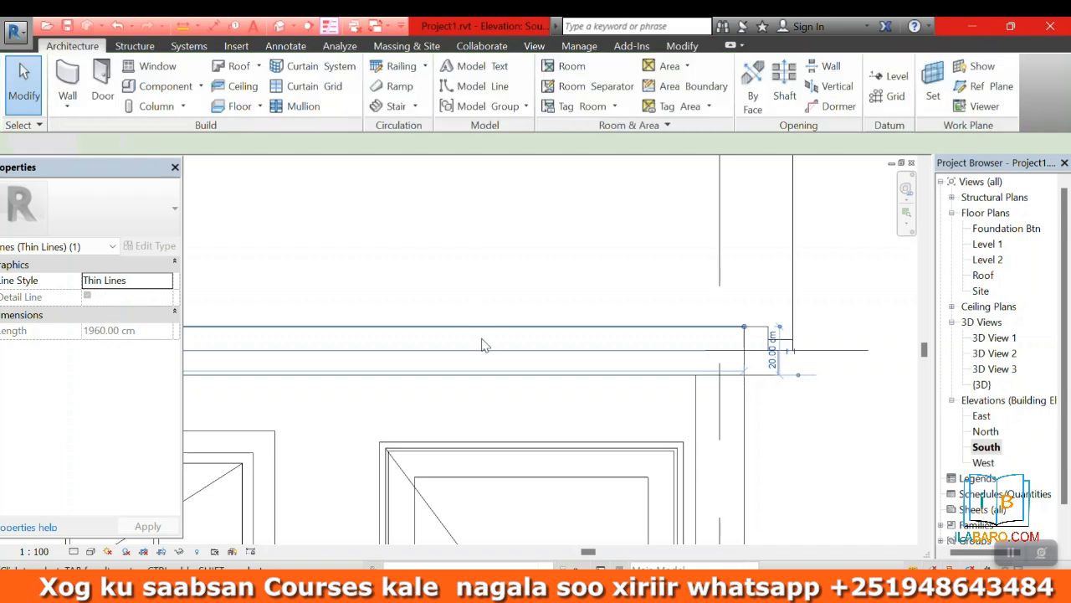
click(480, 346)
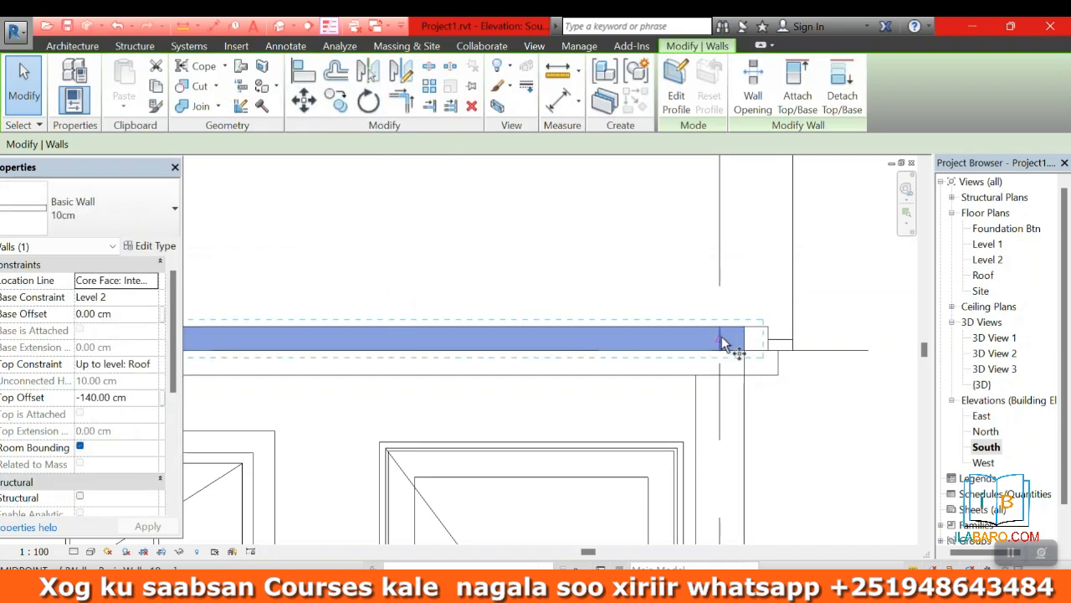
key(m)
key(v)
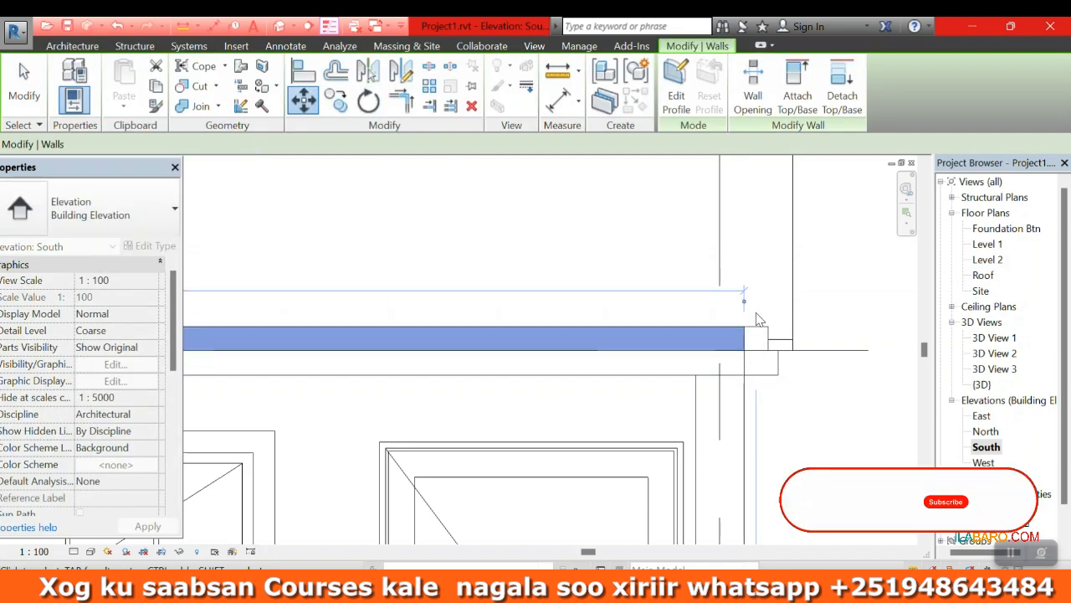
key(Escape)
drag(743, 320, 746, 343)
click(745, 300)
scroll(745, 299, down, 4)
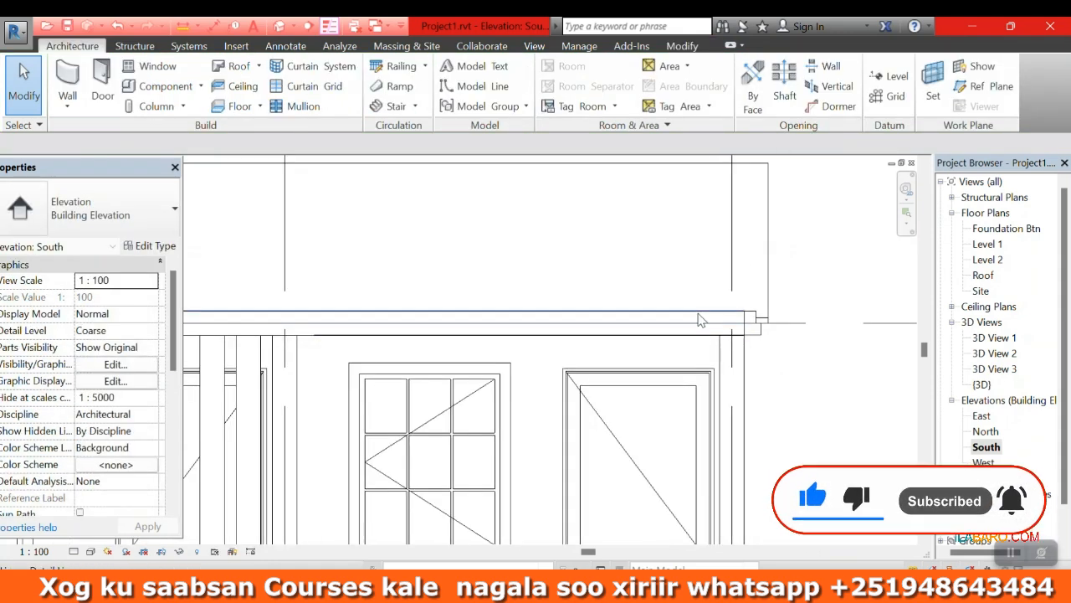
click(699, 314)
key(Delete)
click(731, 310)
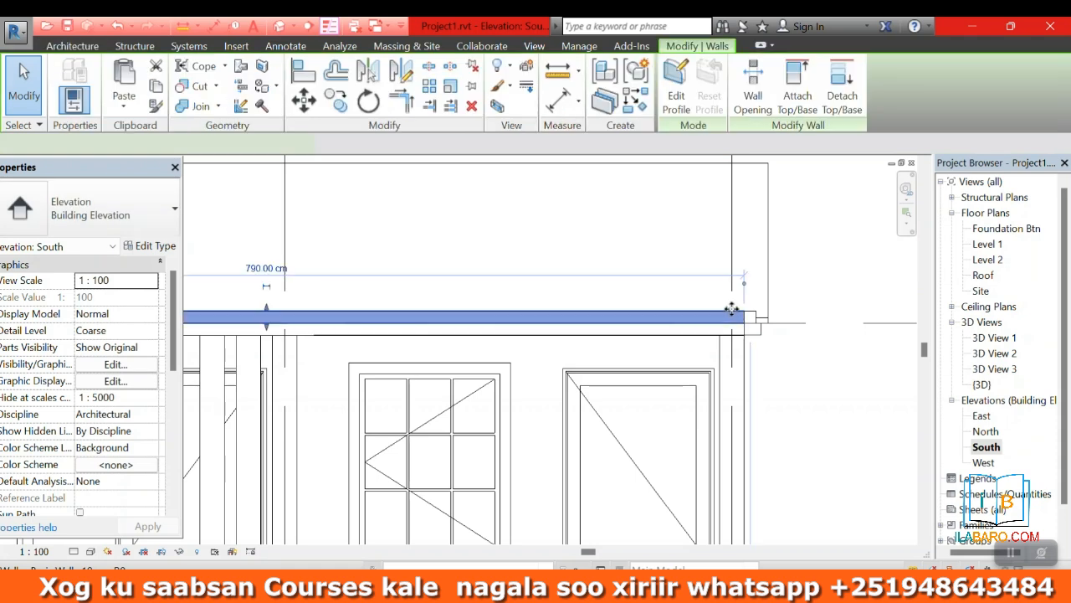
scroll(767, 278, down, 2)
key(Escape)
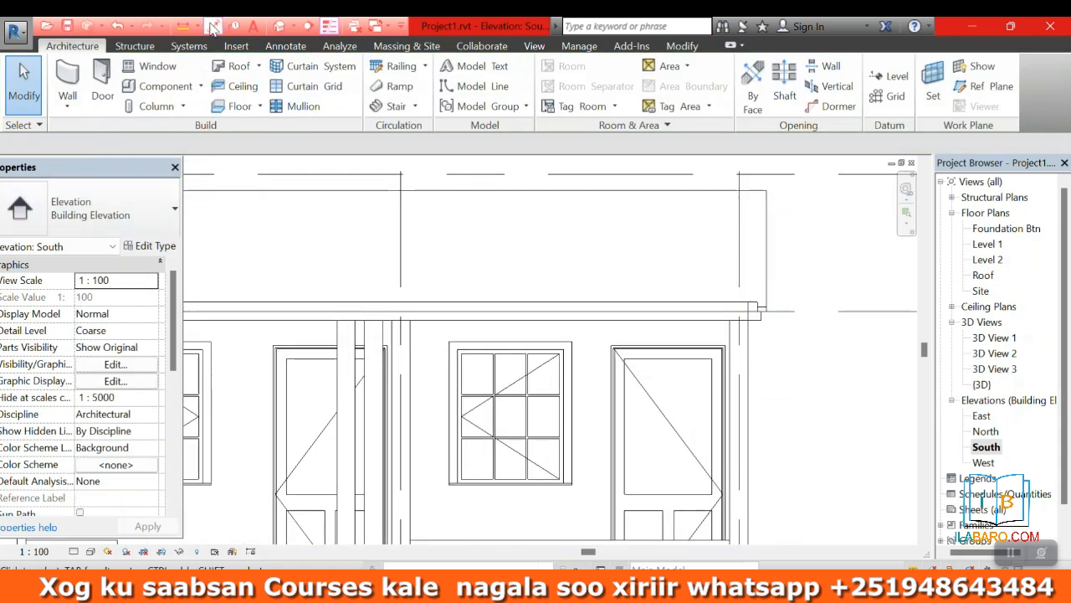
- Draw a Thin Lines detail guide about 10 cm above the band walls' top edge, extending horizontally across the front elevation
click(303, 47)
click(400, 67)
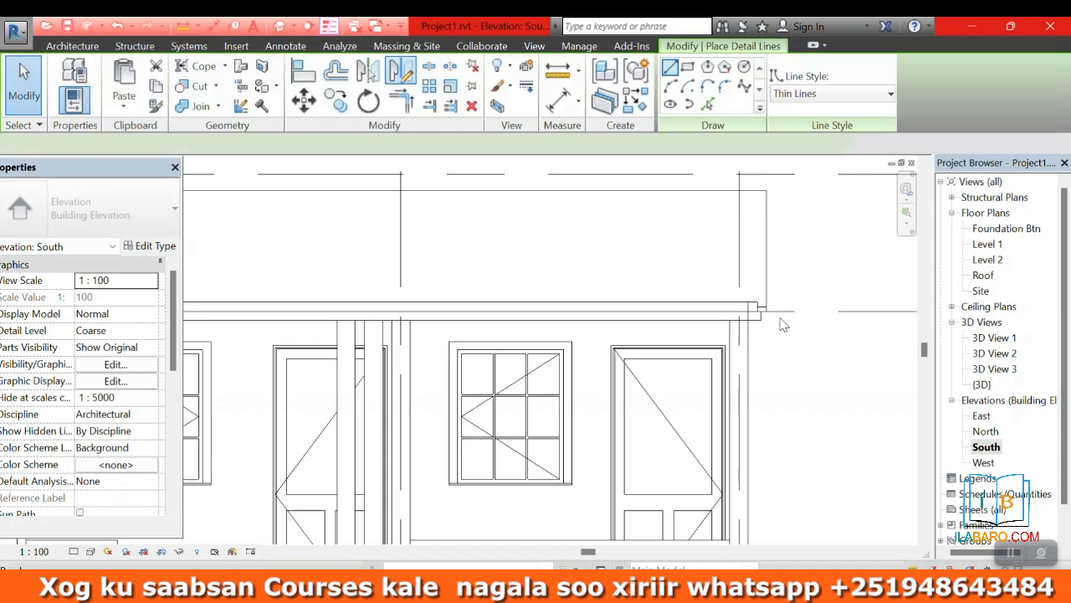
scroll(756, 306, up, 4)
click(746, 300)
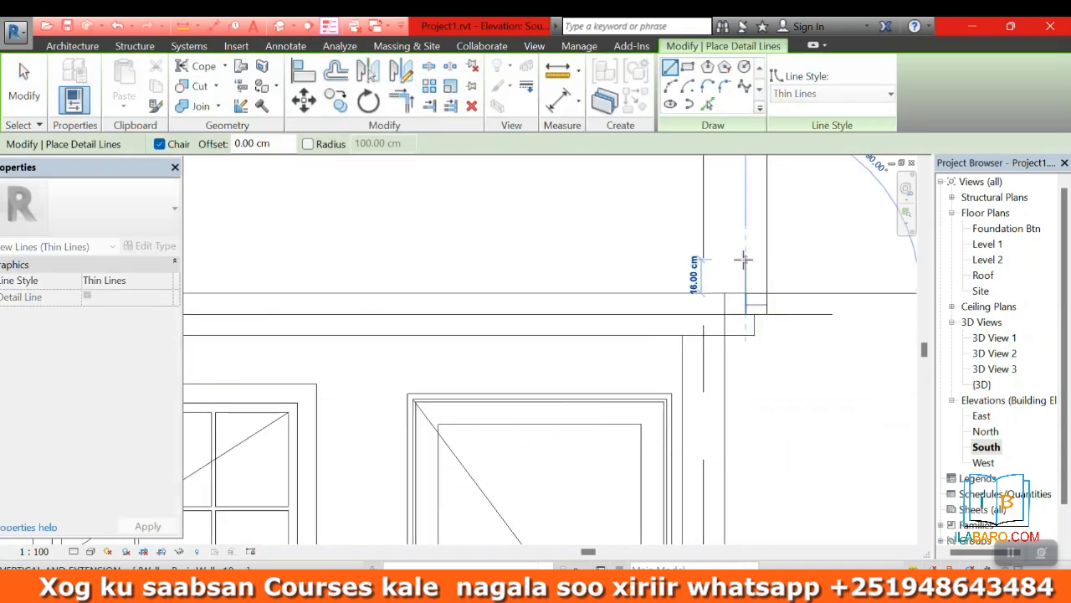
key(Return)
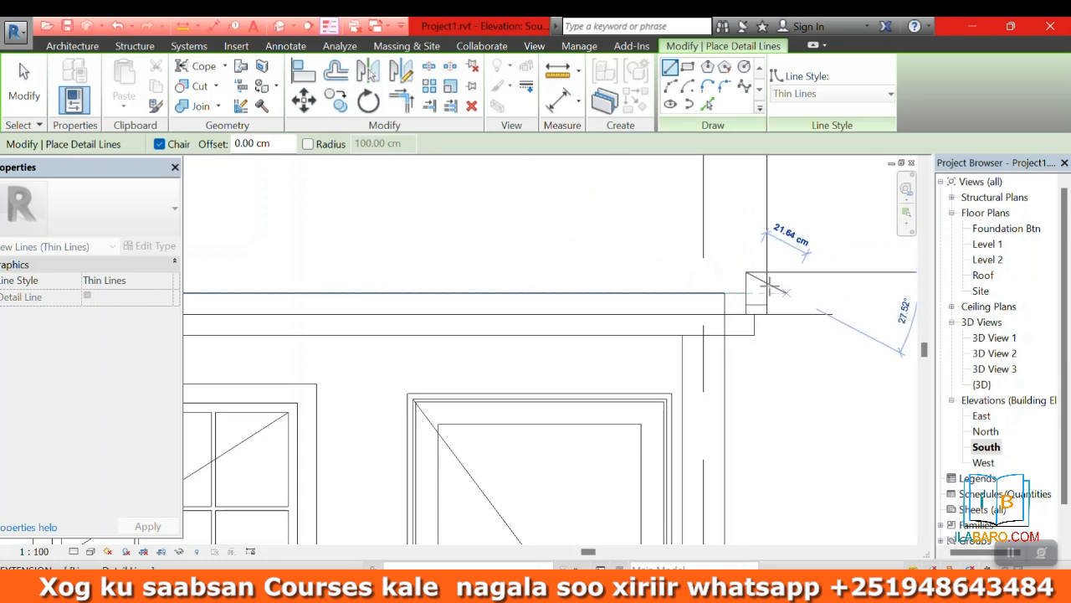
scroll(770, 289, down, 5)
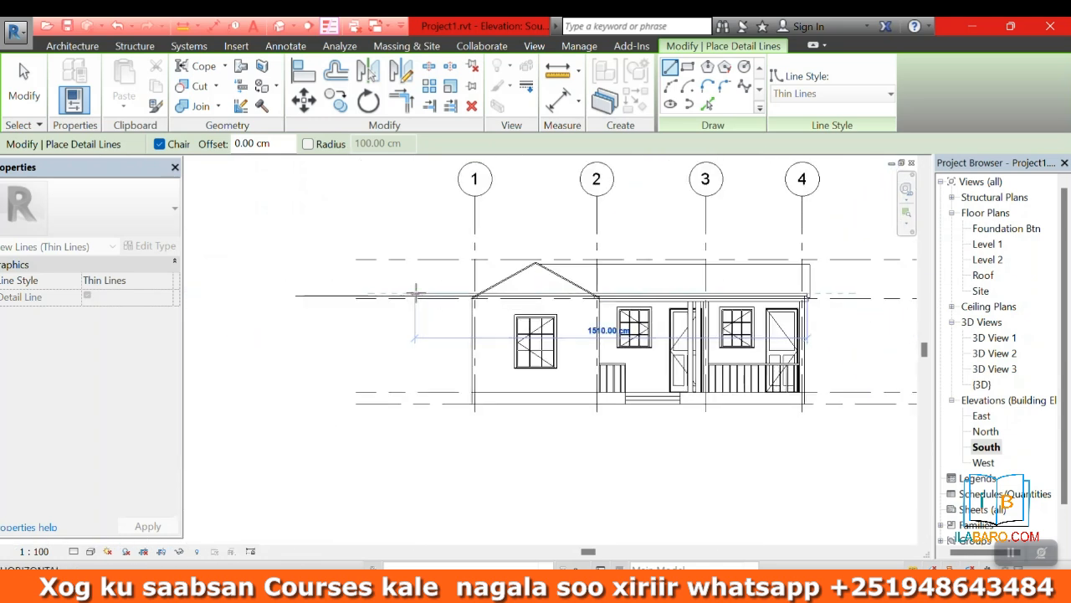
scroll(810, 297, up, 5)
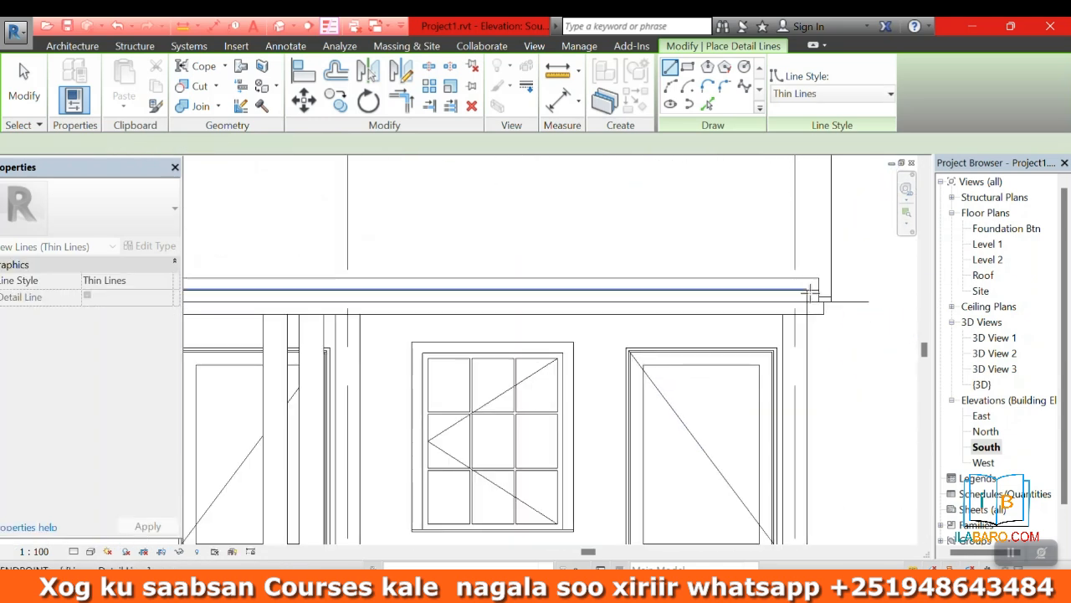
scroll(810, 292, up, 2)
click(803, 287)
key(Escape)
key(Escape)
- Raise the front parapet wall's top edge to the upper guide line, giving a 20 cm height, and deselect the wall
click(783, 289)
click(668, 303)
click(668, 312)
scroll(711, 284, down, 3)
scroll(402, 285, up, 3)
drag(419, 285, 430, 288)
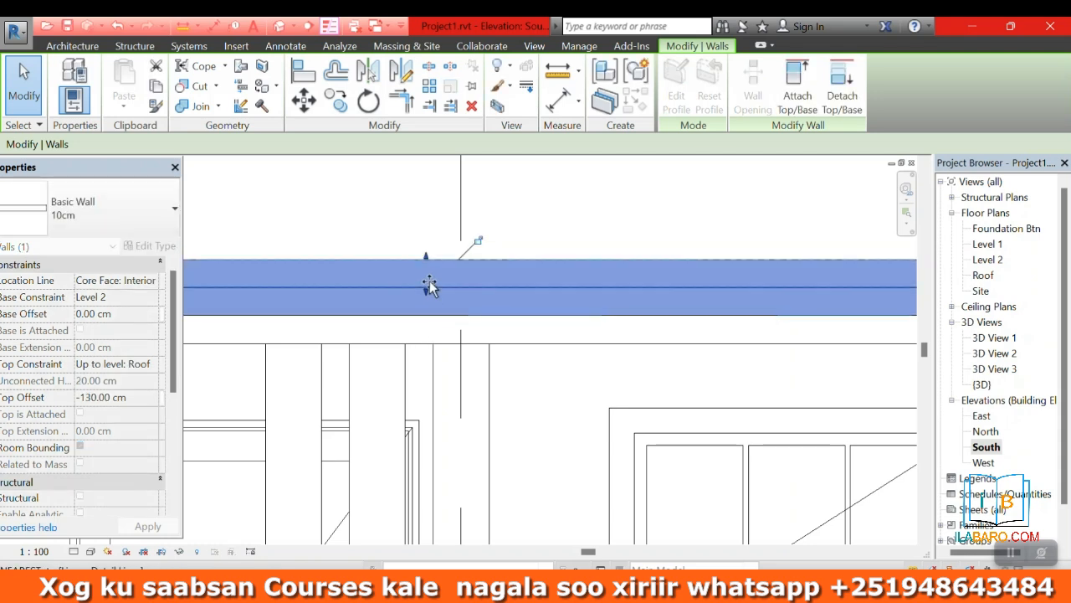
scroll(407, 280, down, 3)
click(797, 327)
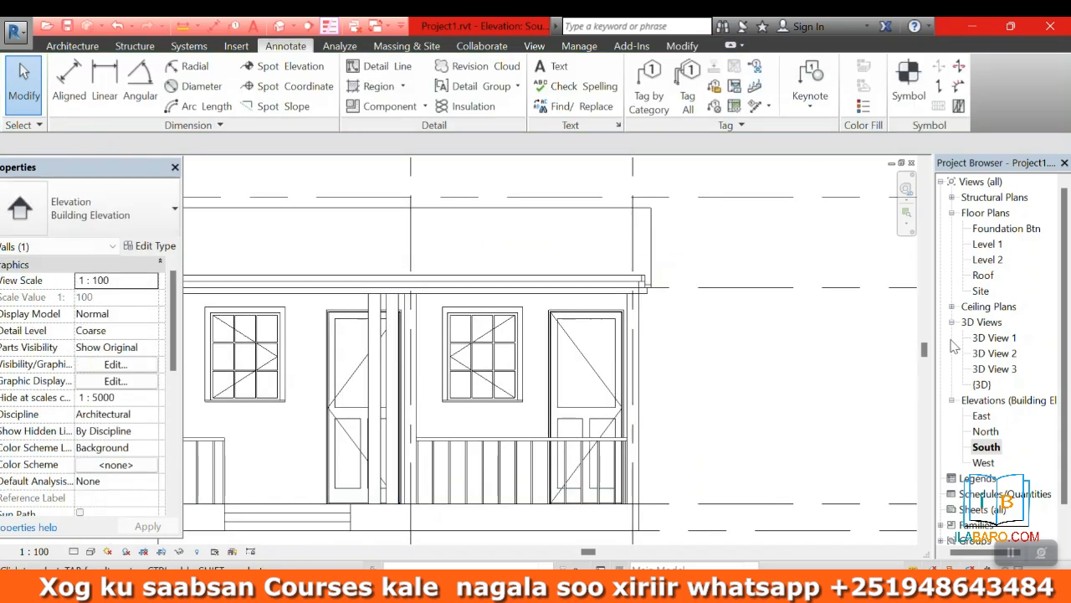
- In the East elevation, extend the end band wall to the front band's outer face and raise it level, with a 10 cm base offset
double_click(983, 417)
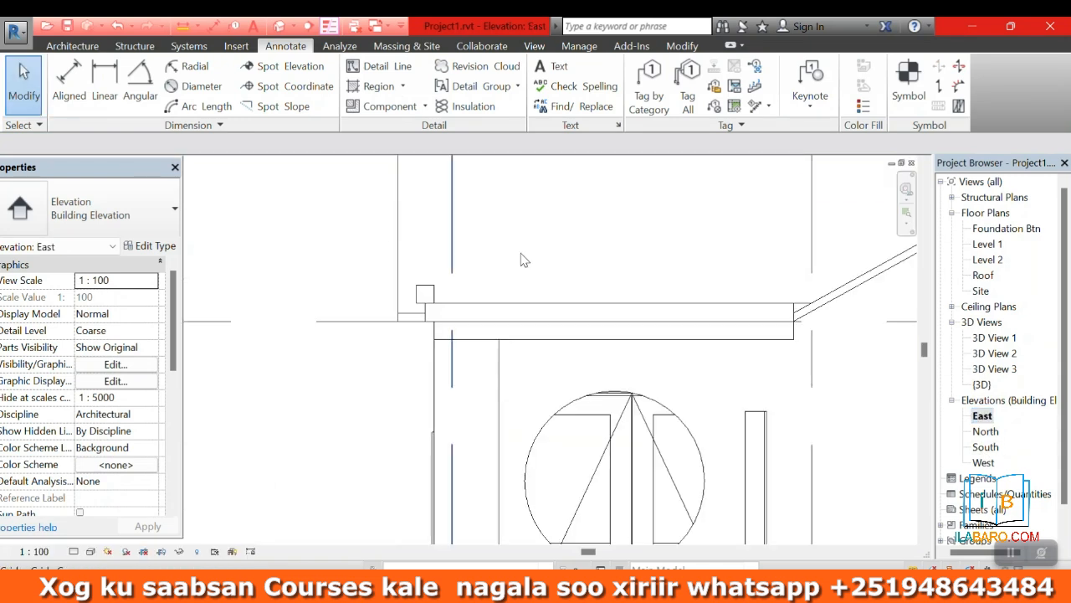
click(430, 326)
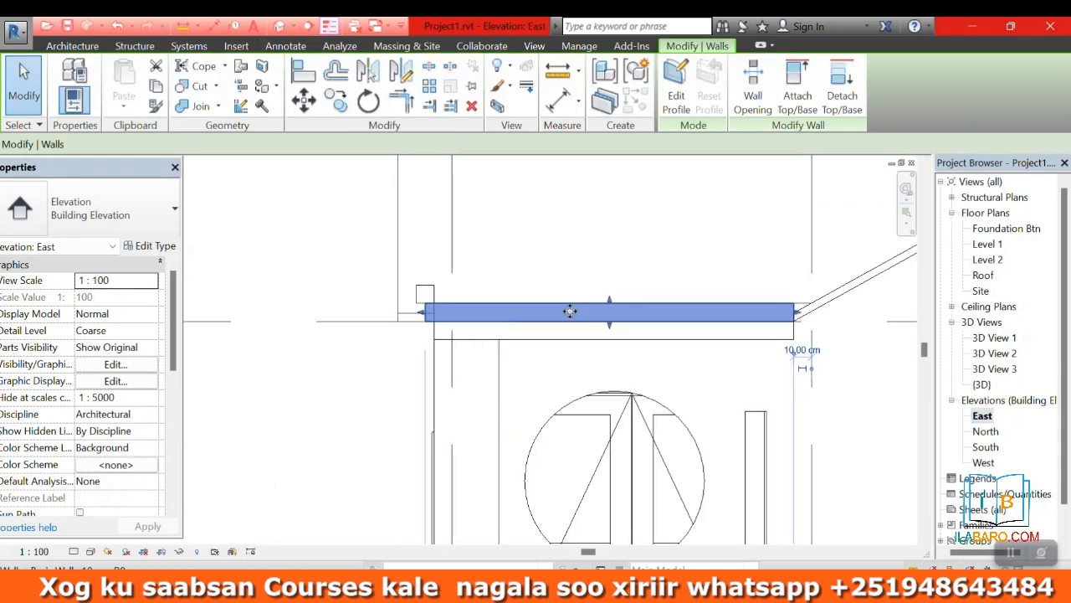
drag(474, 286, 430, 286)
drag(613, 325, 619, 303)
click(327, 253)
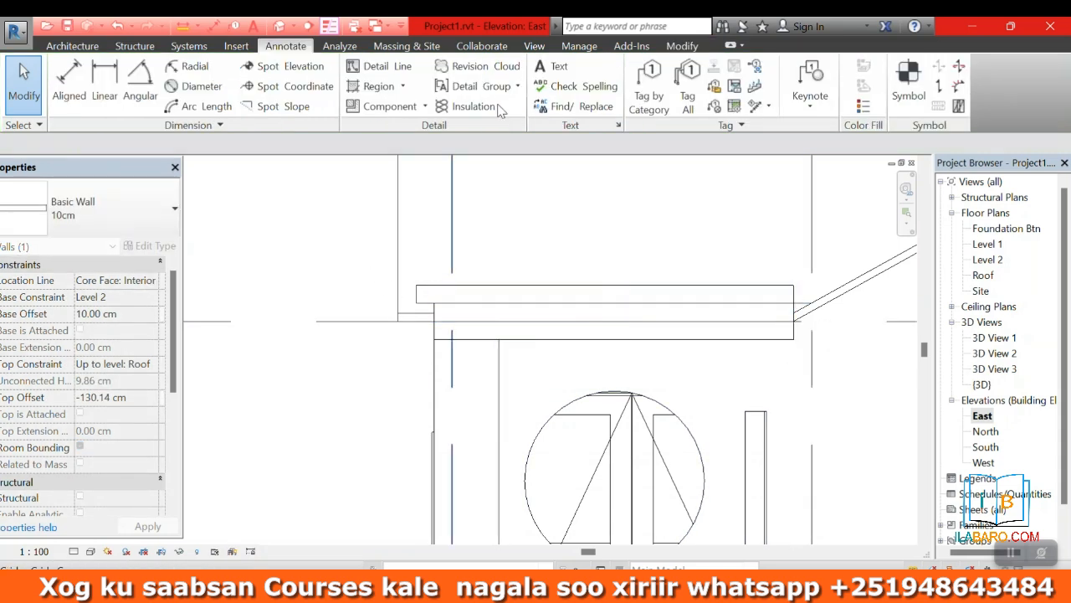
- Examine the raised band walls around the veranda roof edge from the side and front in 3D
click(281, 28)
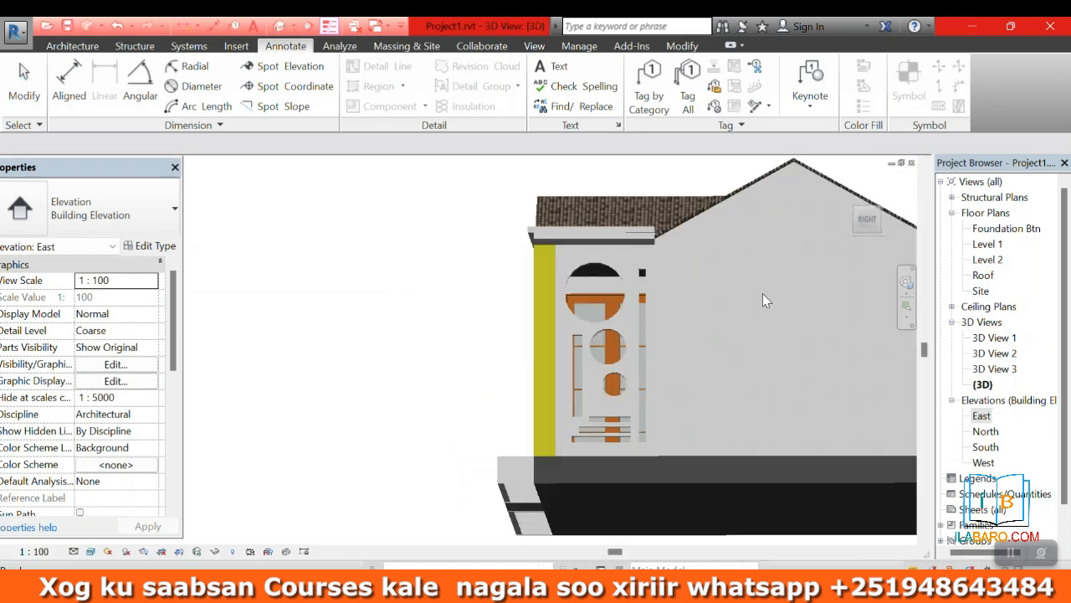
drag(762, 291, 717, 271)
scroll(619, 272, up, 4)
drag(632, 280, 516, 259)
scroll(520, 265, down, 5)
click(525, 274)
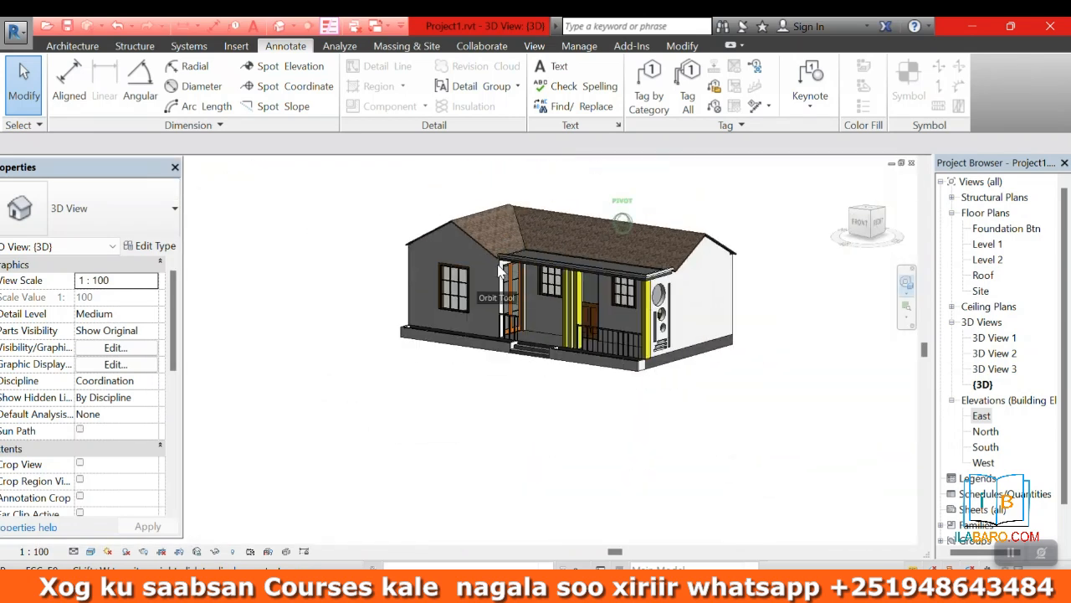
- In the Level 1 plan, copy the leftmost veranda column 360 cm across to the wall corner beside the double door
double_click(987, 243)
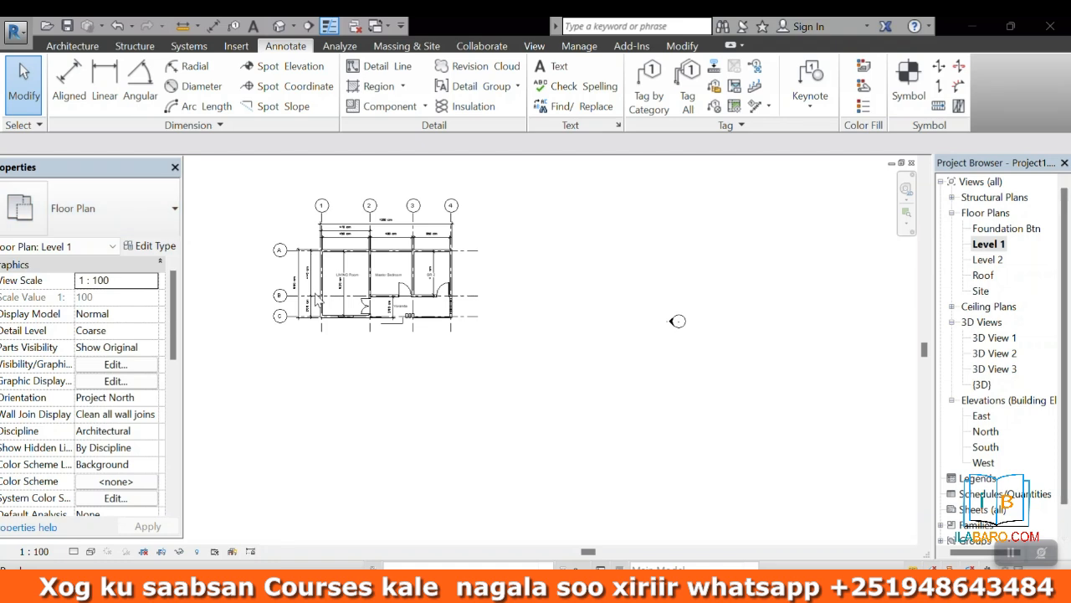
scroll(372, 305, up, 6)
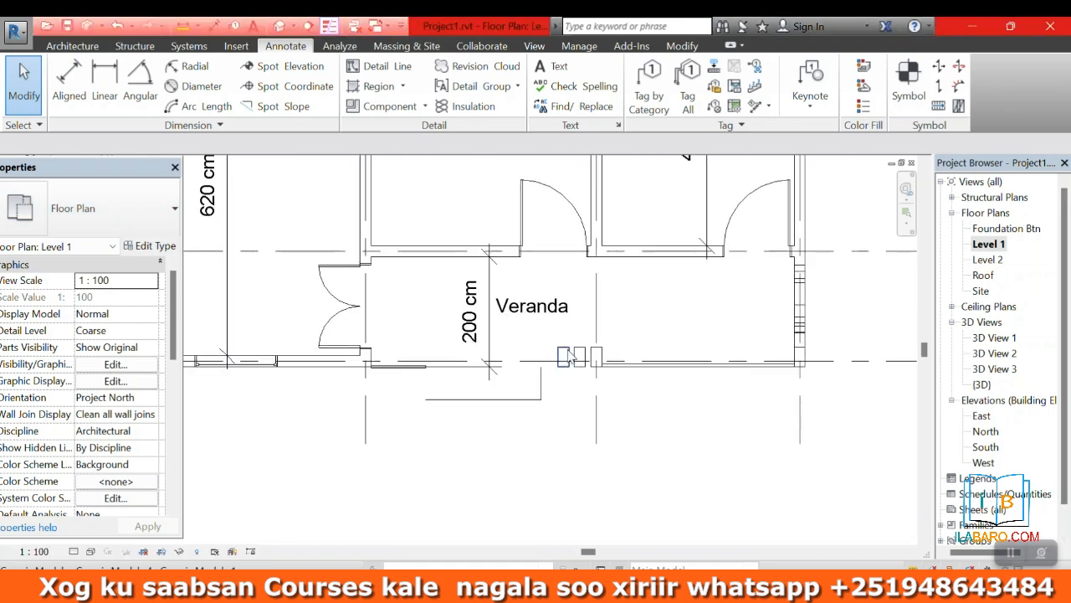
click(563, 357)
click(336, 100)
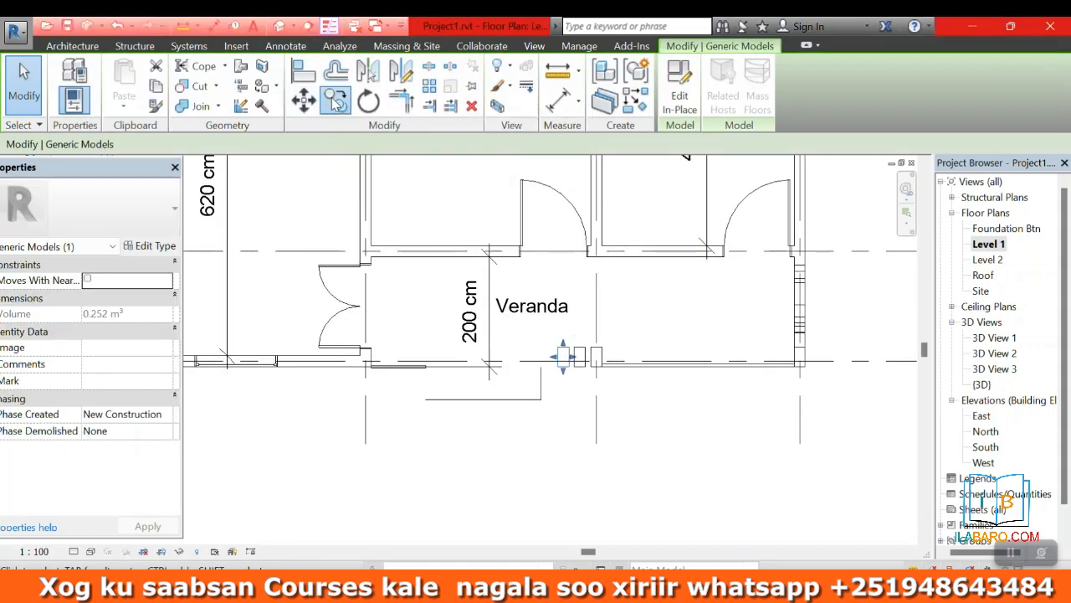
click(569, 358)
scroll(335, 371, up, 4)
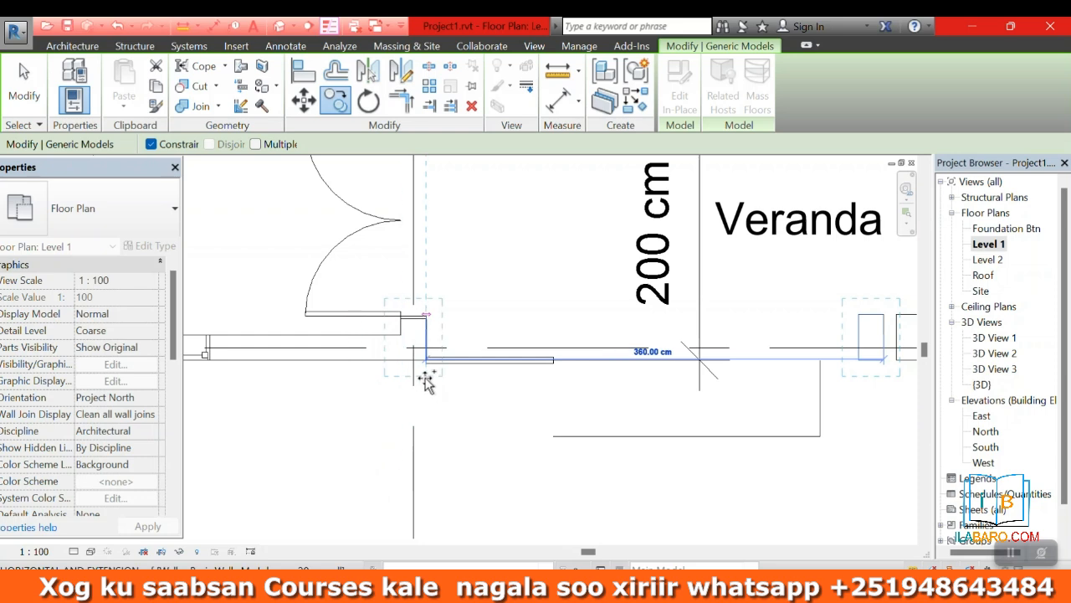
click(422, 307)
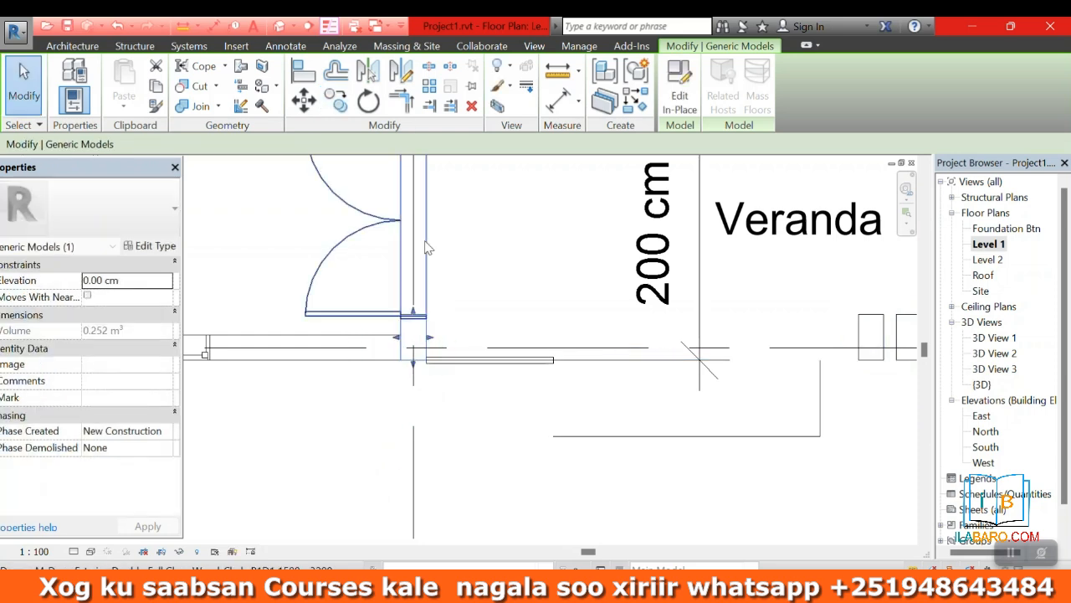
- Move the copied column so its back edge meets the outer wall face, and shorten its projection in front of the wall
key(m)
key(v)
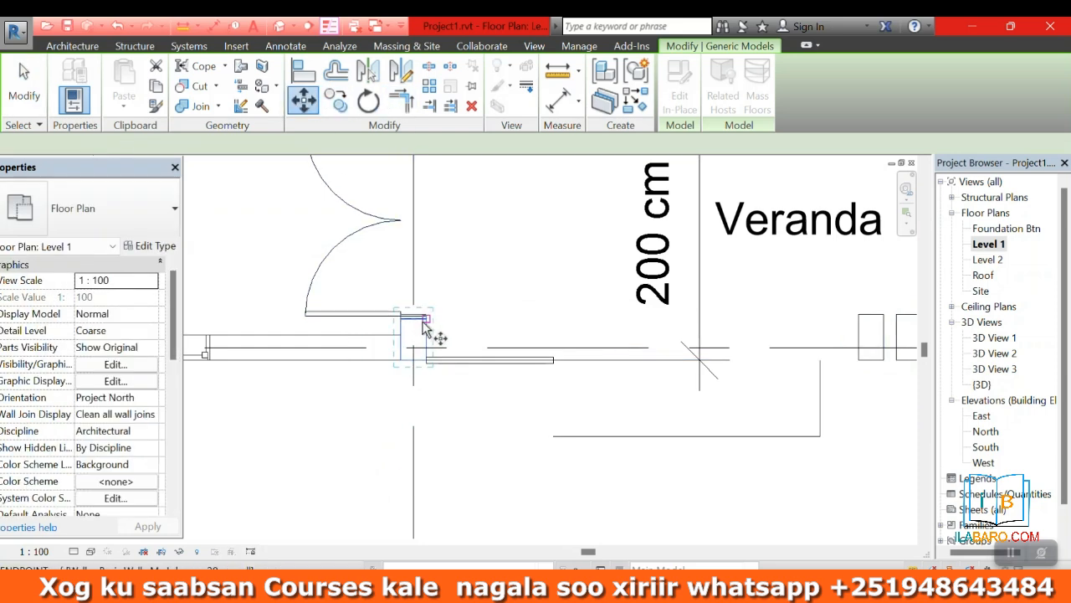
click(428, 308)
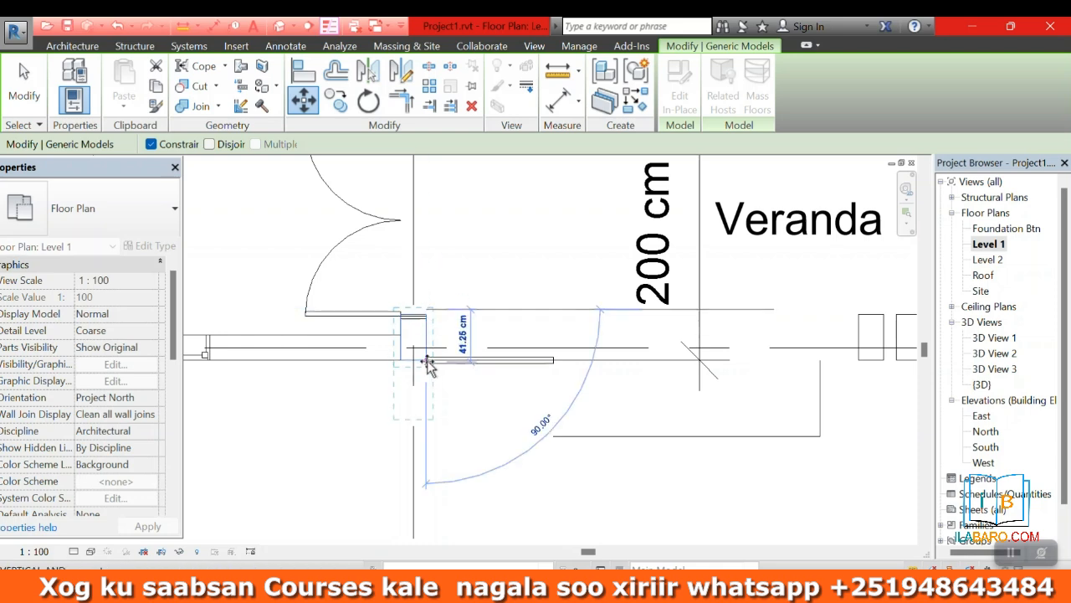
click(427, 359)
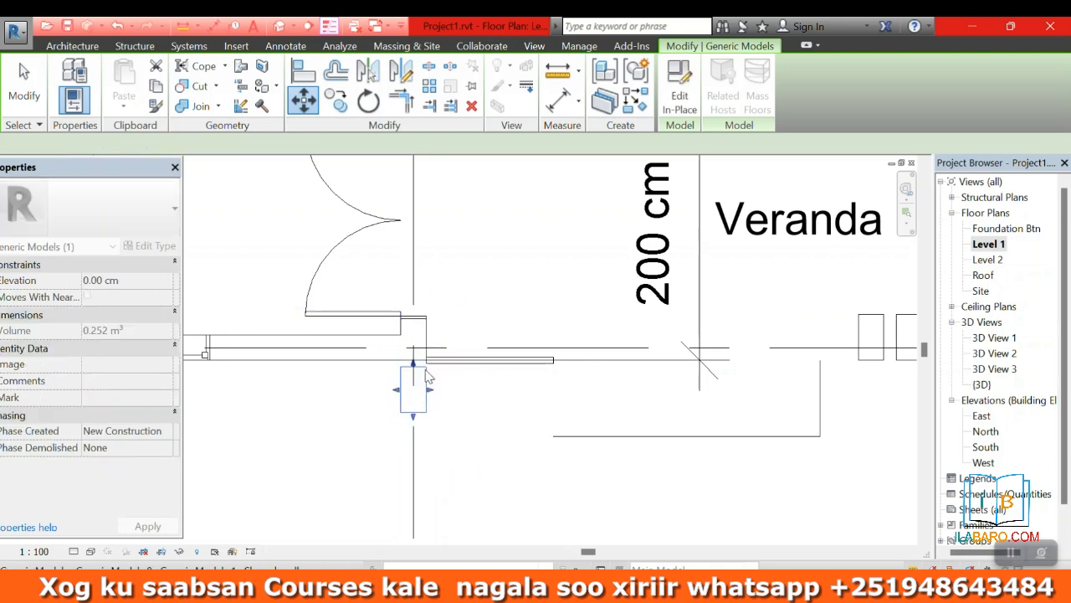
scroll(421, 370, up, 3)
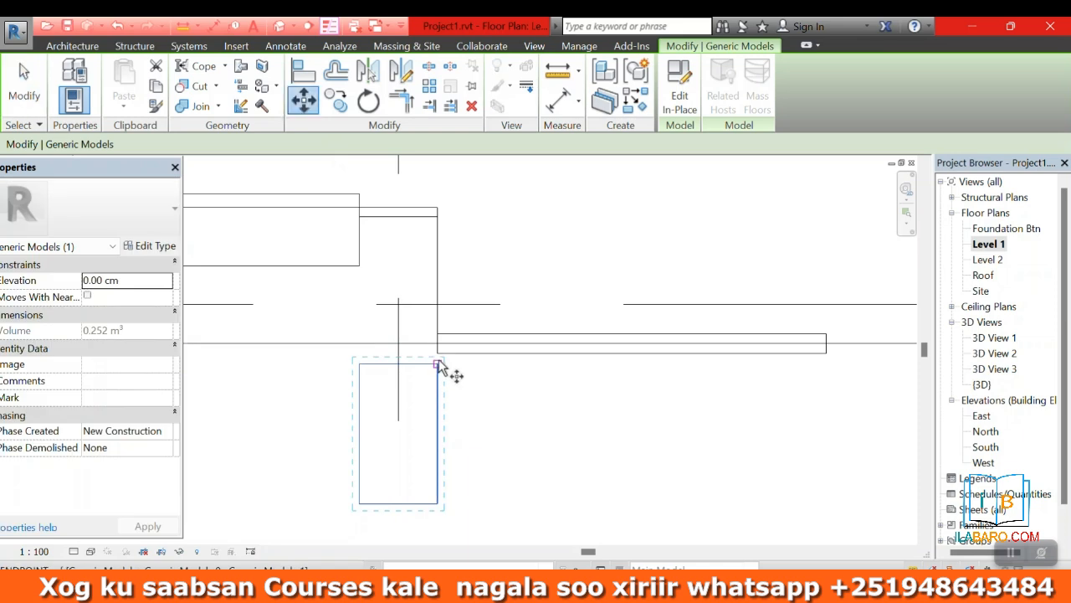
click(437, 364)
click(437, 343)
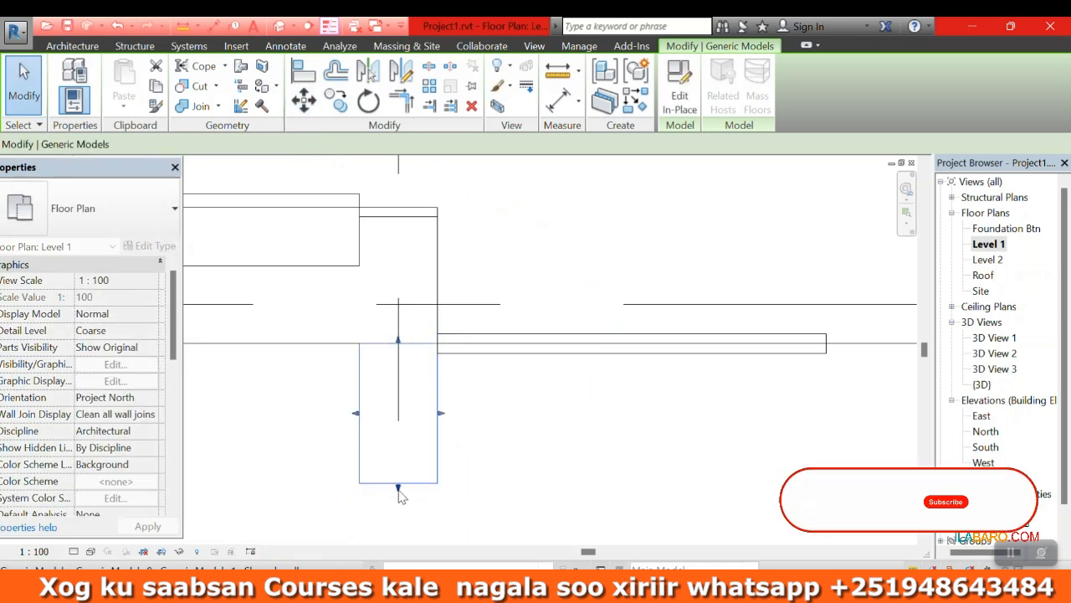
drag(400, 490, 439, 393)
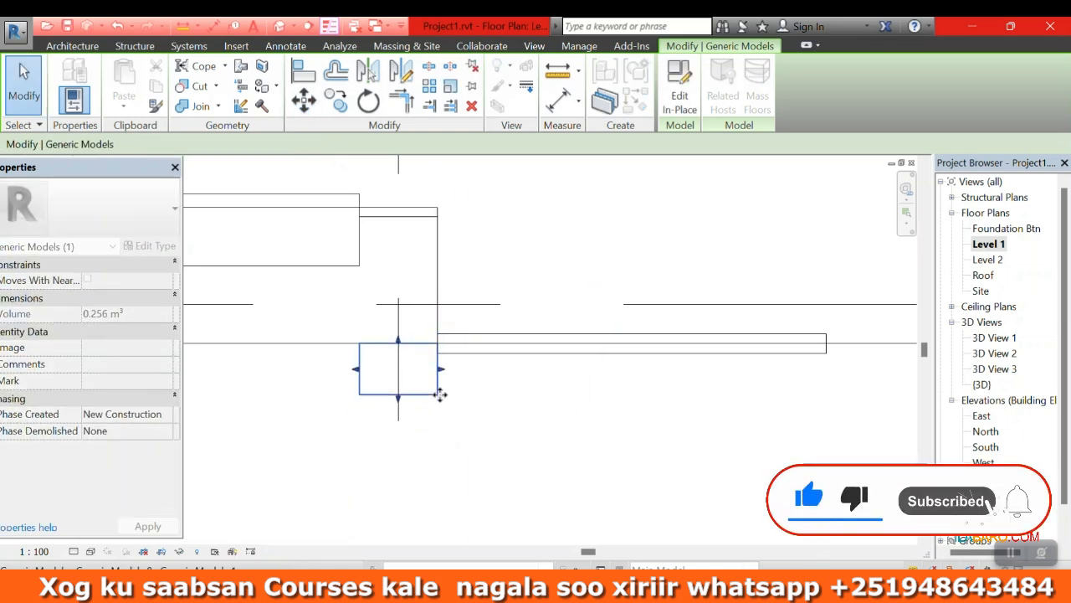
- In 3D, raise the new corner column's top to the band wall's top edge, deselect it, and check the veranda front
click(279, 26)
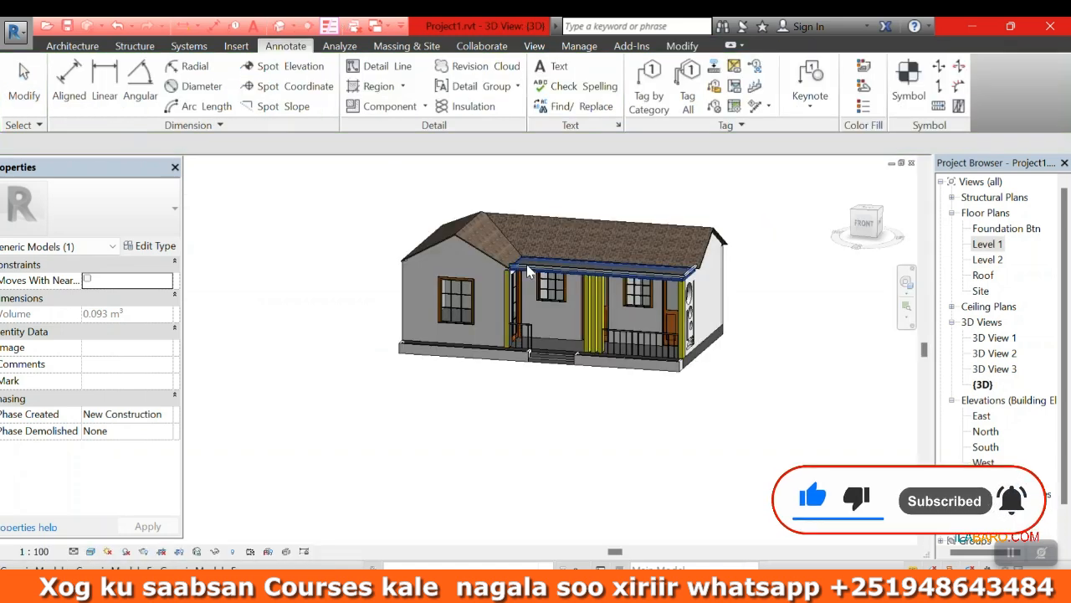
scroll(450, 293, up, 5)
click(435, 289)
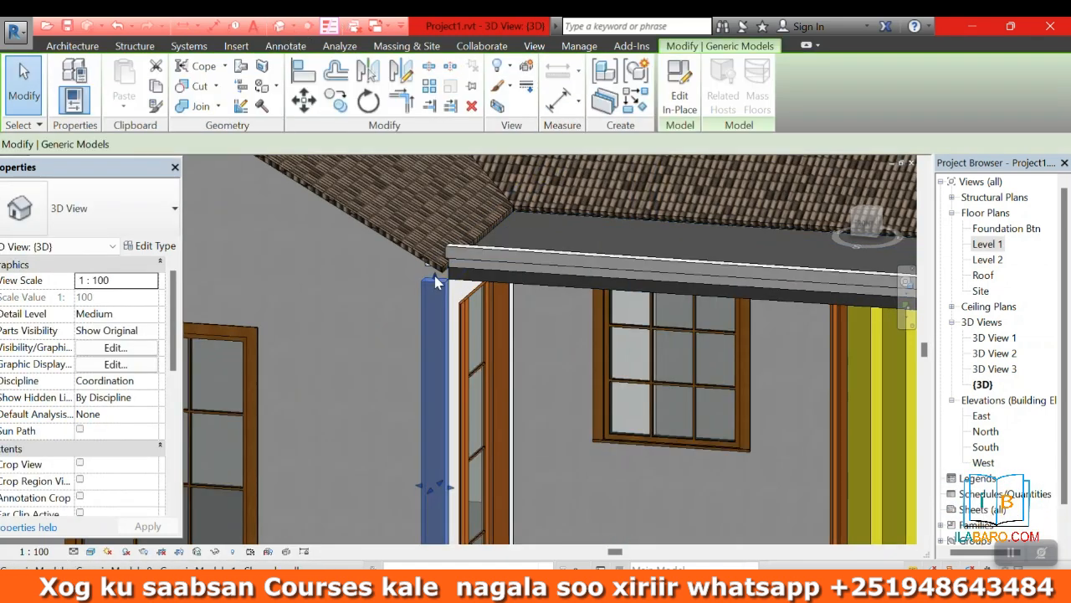
scroll(435, 284, up, 3)
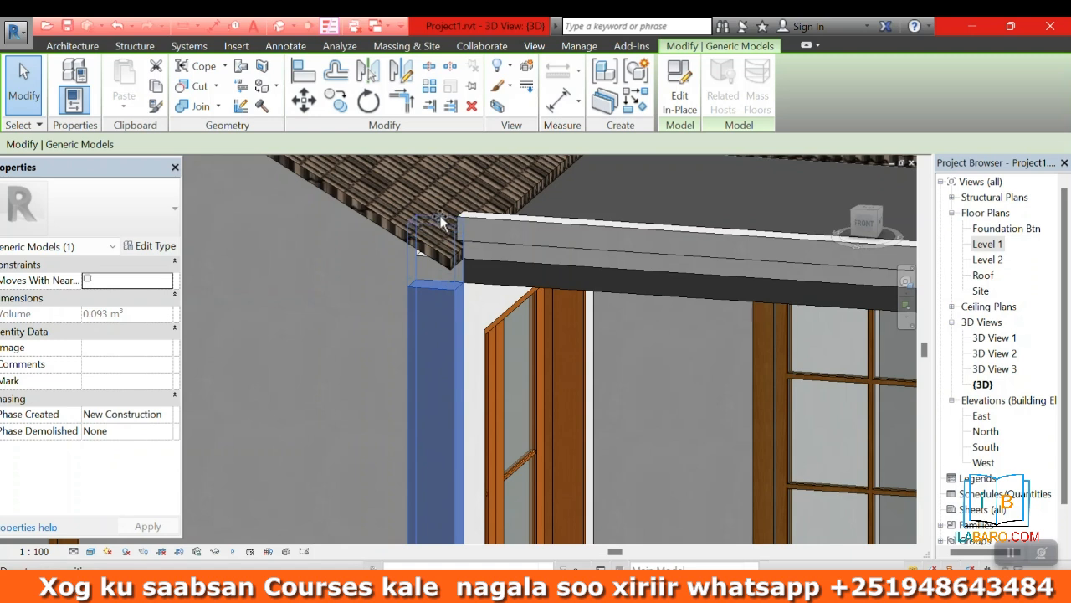
click(499, 220)
scroll(502, 226, down, 2)
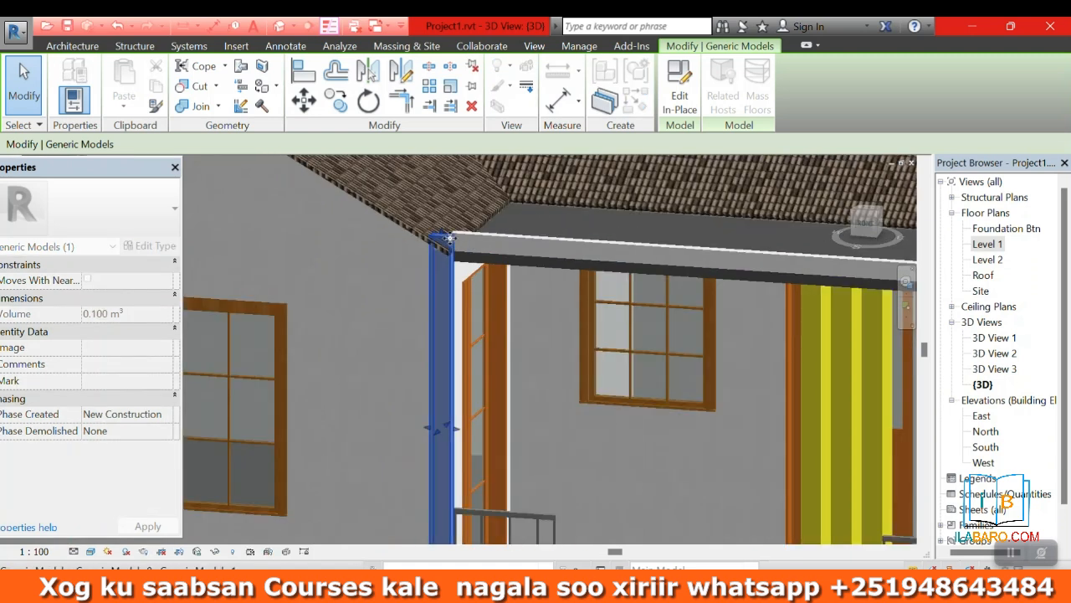
scroll(508, 243, down, 5)
click(524, 407)
click(910, 283)
drag(619, 307, 432, 285)
shift+middle_drag(432, 285, 514, 309)
scroll(516, 262, up, 5)
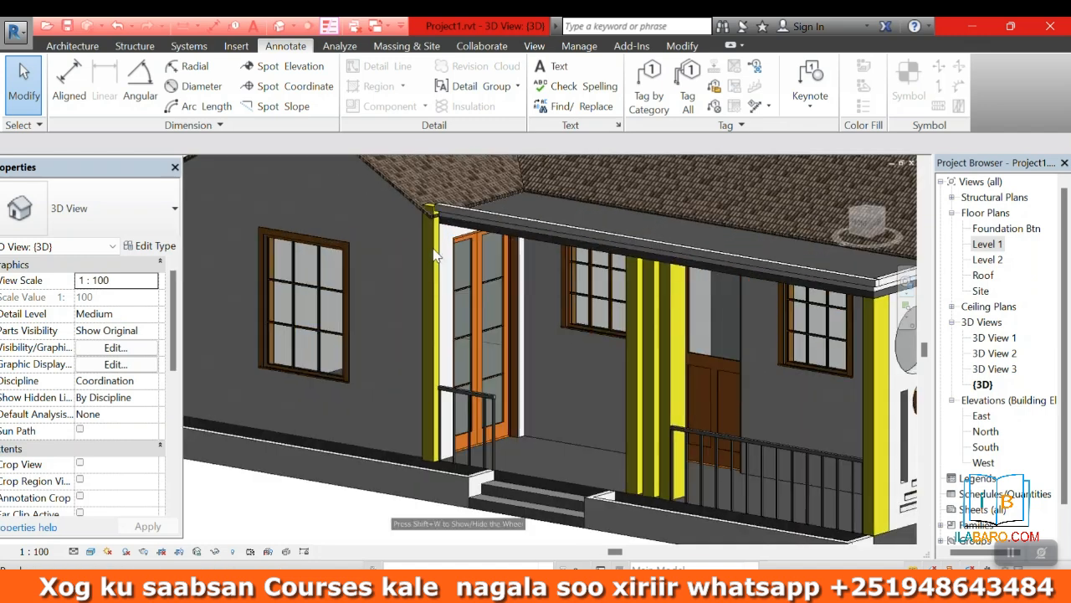